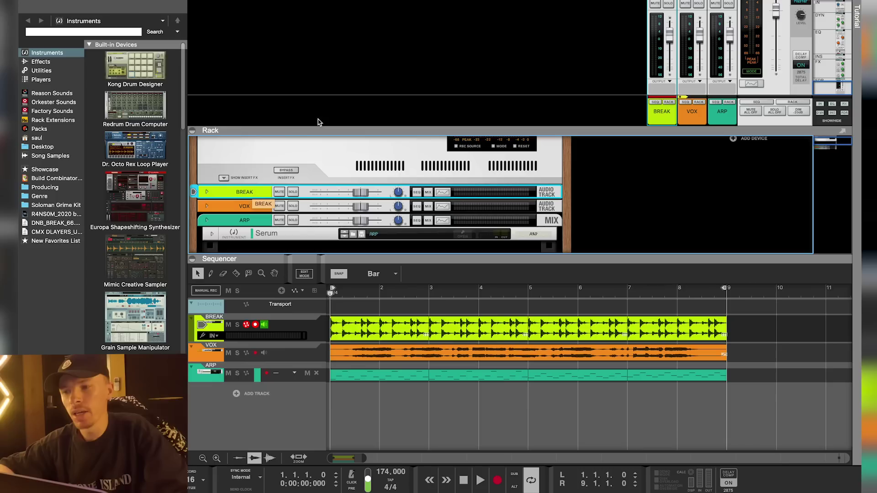
Make a P1: BREAK parallel channel from BREAK and unfold its mix channel device in the rack.
right_click(660, 114)
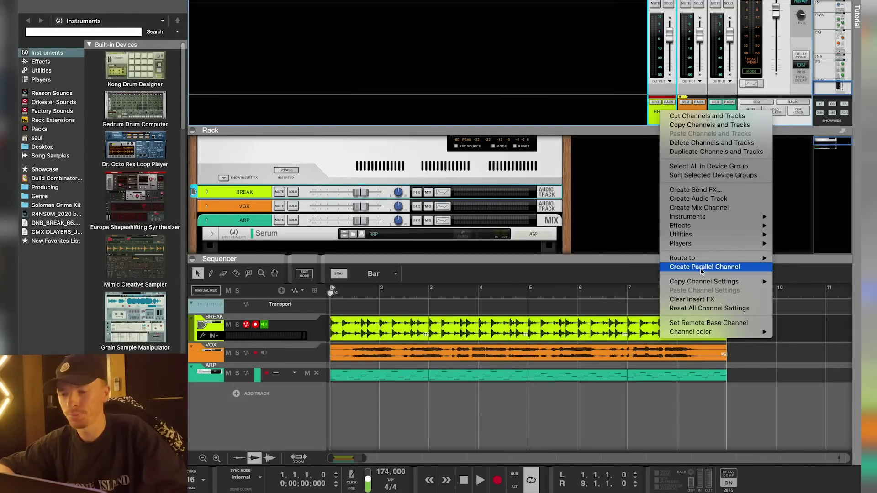
click(703, 267)
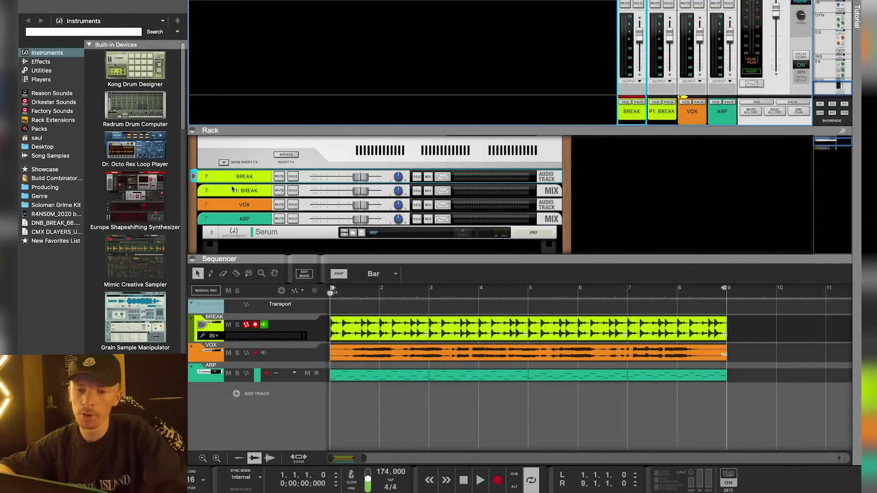
click(207, 191)
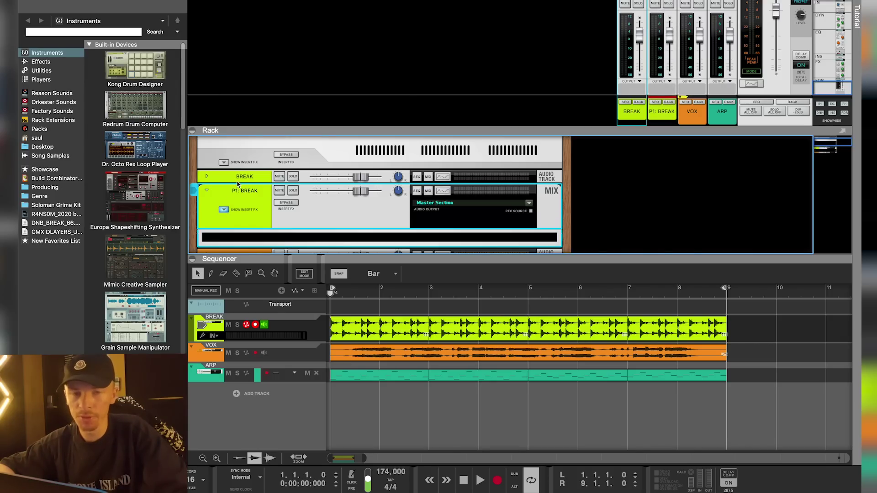
scroll(241, 210, down, 2)
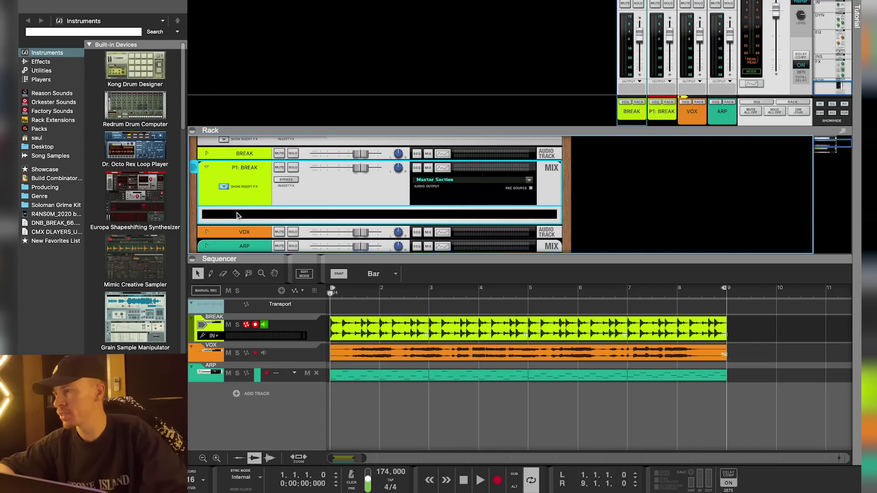
Solo BREAK, play a short pass of it, then turn its solo back off.
right_click(237, 215)
mouse_move(274, 306)
mouse_move(417, 184)
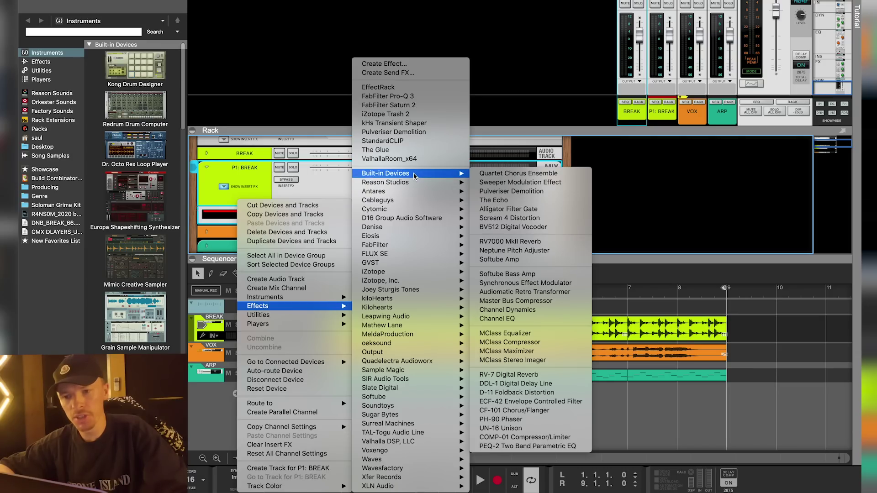
click(293, 154)
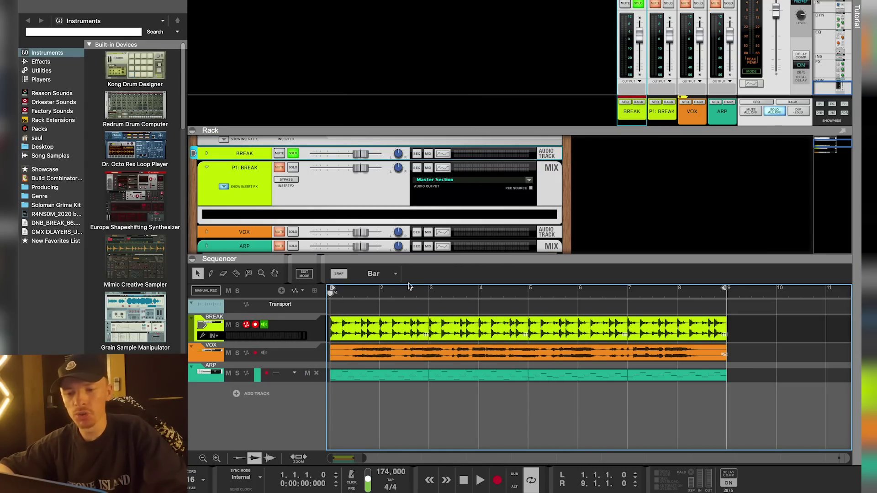
key(space)
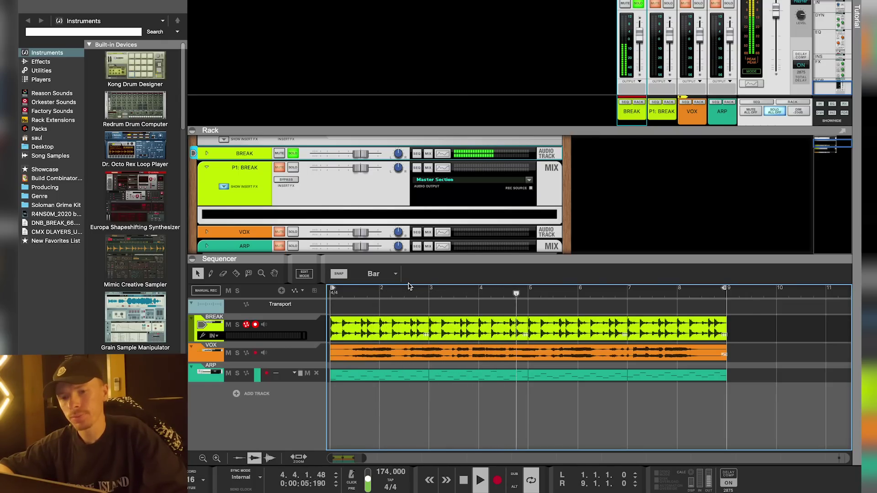
key(space)
click(293, 153)
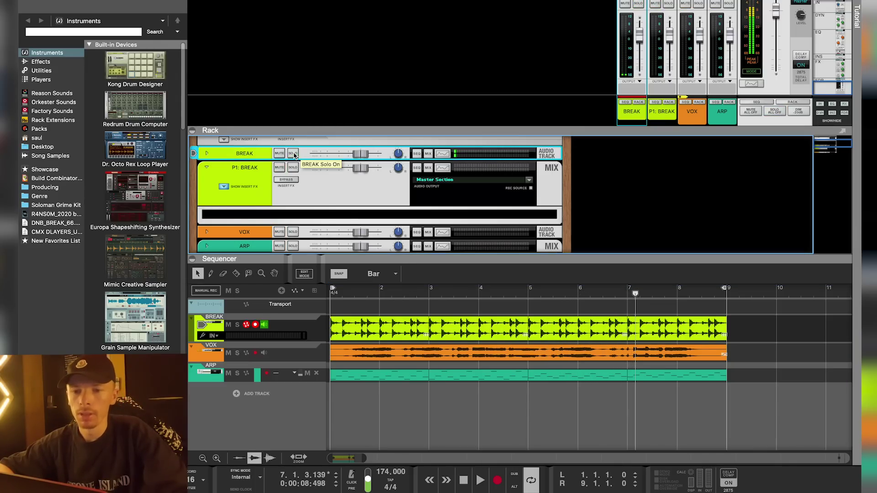
Insert a Pulveriser Demolition from the Effects menu on the P1: BREAK device.
right_click(256, 213)
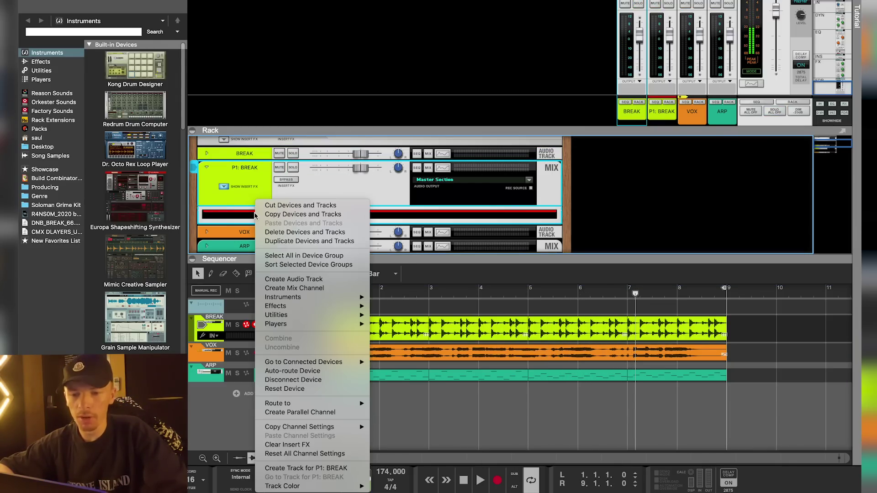
mouse_move(293, 306)
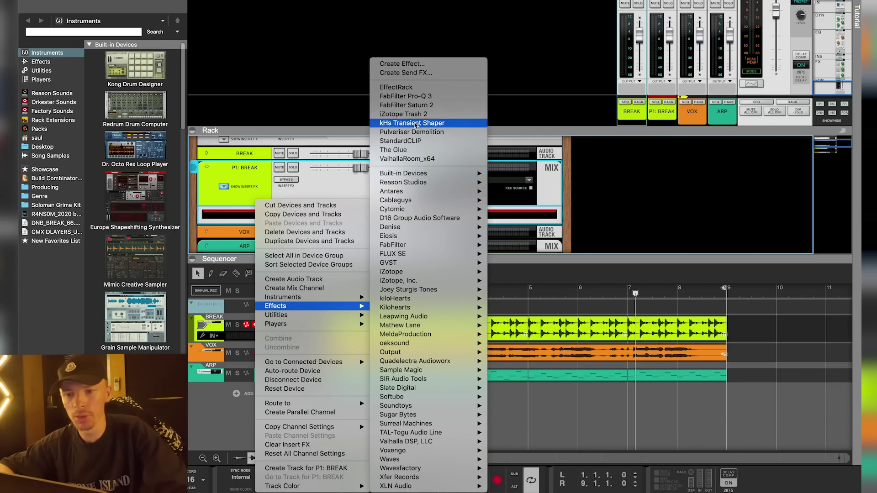
click(411, 132)
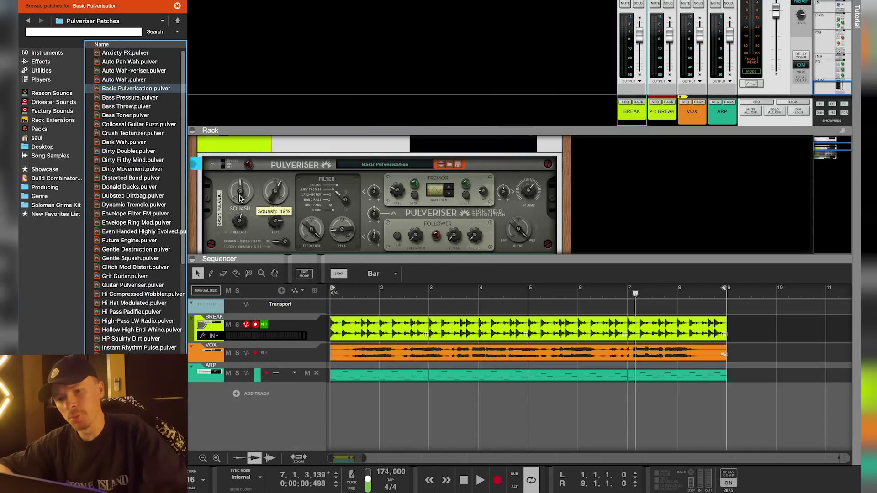
click(239, 198)
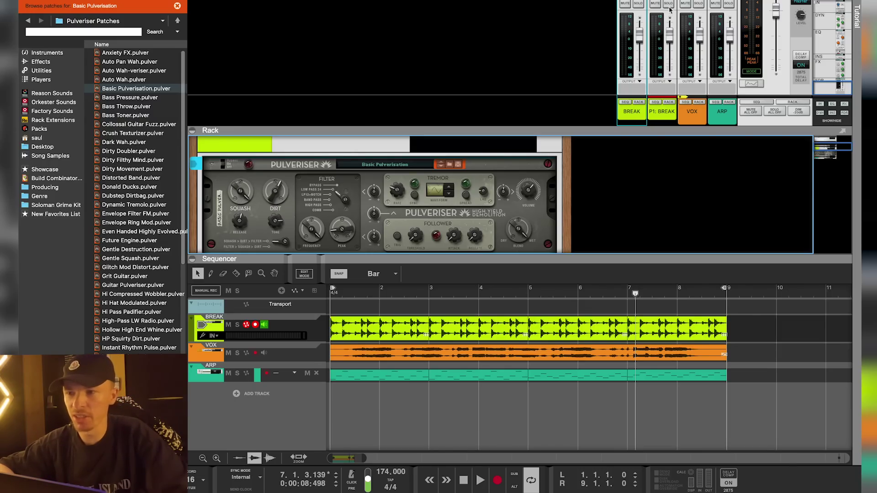
From bar 1, solo P1: BREAK, play, and set the Pulveriser Squash to 76%.
click(356, 296)
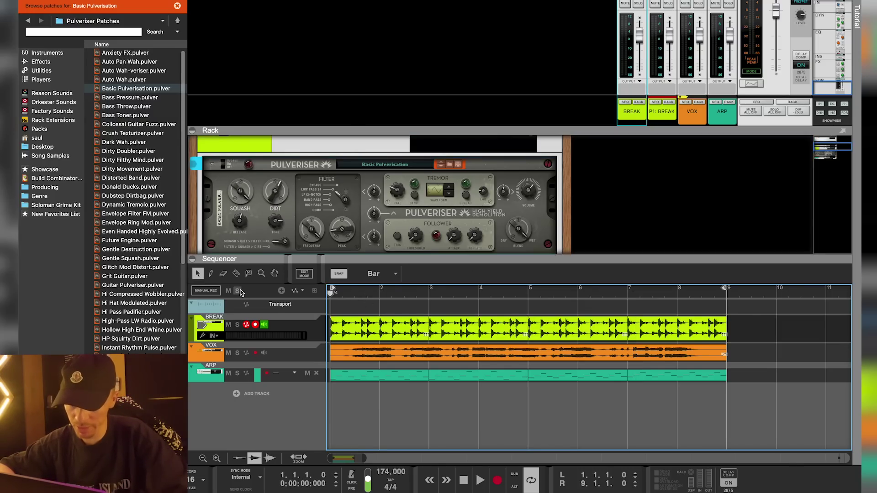
scroll(408, 192, up, 2)
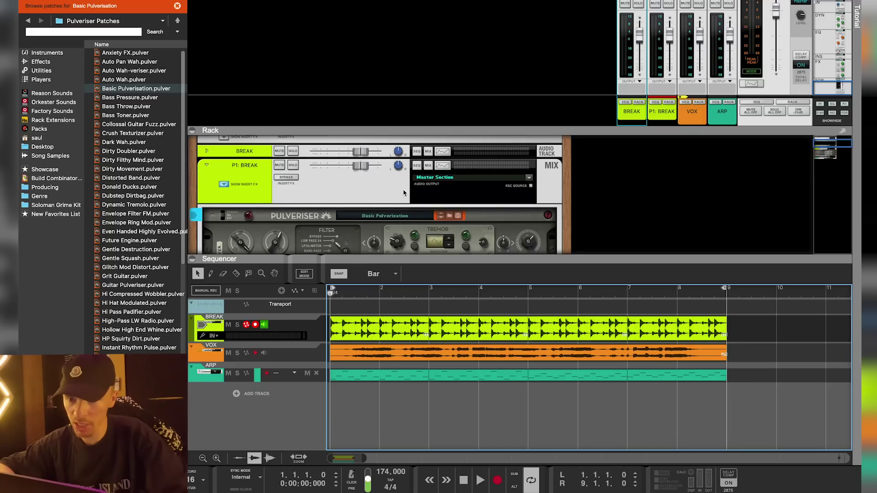
click(668, 6)
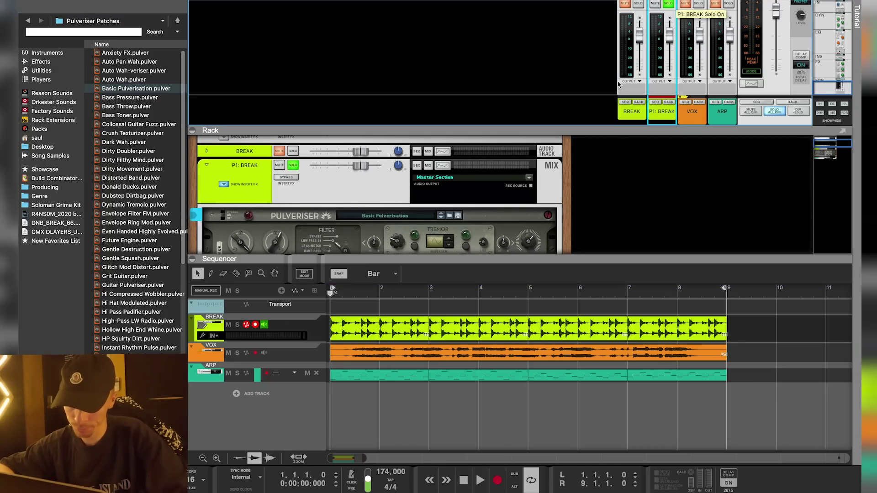
key(space)
scroll(331, 189, down, 1)
scroll(331, 189, down, 3)
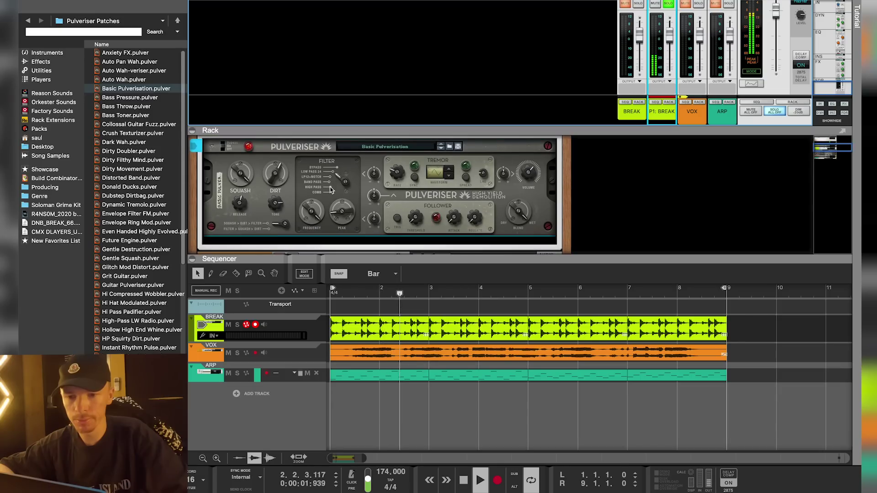
drag(239, 176, 251, 174)
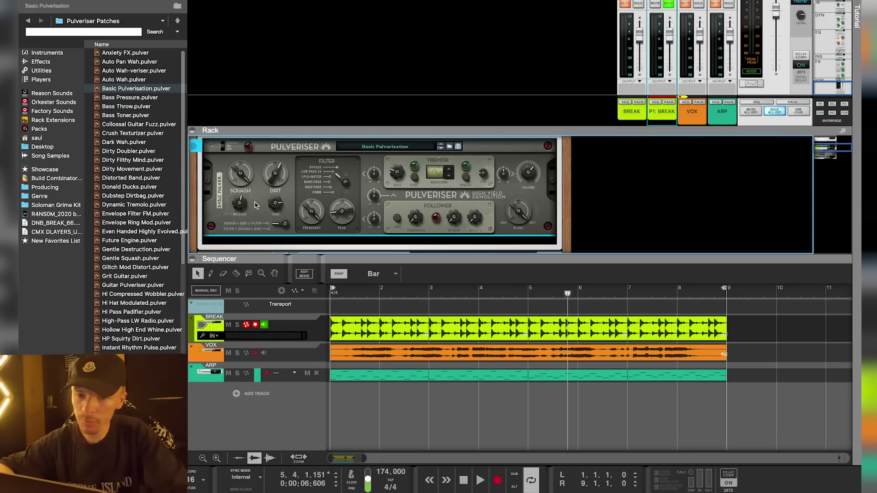
Play from bar 1 and raise the Pulveriser's Release to 100%.
click(352, 293)
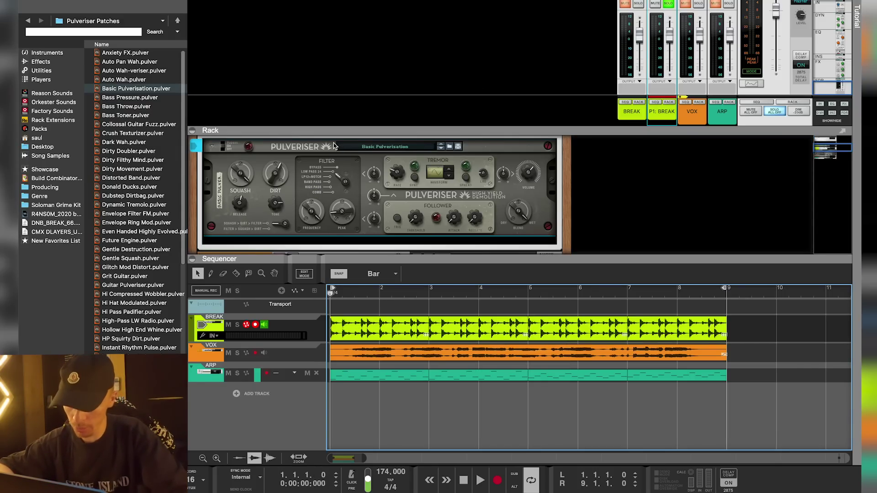
key(space)
click(238, 202)
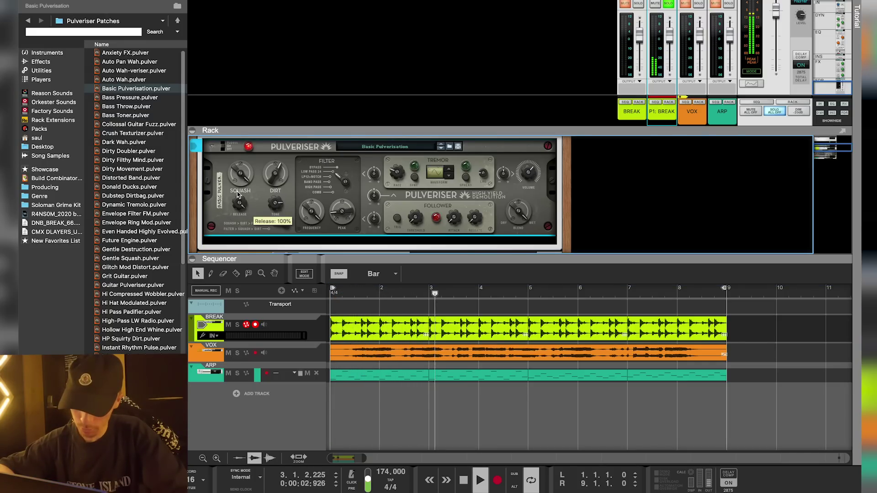
key(space)
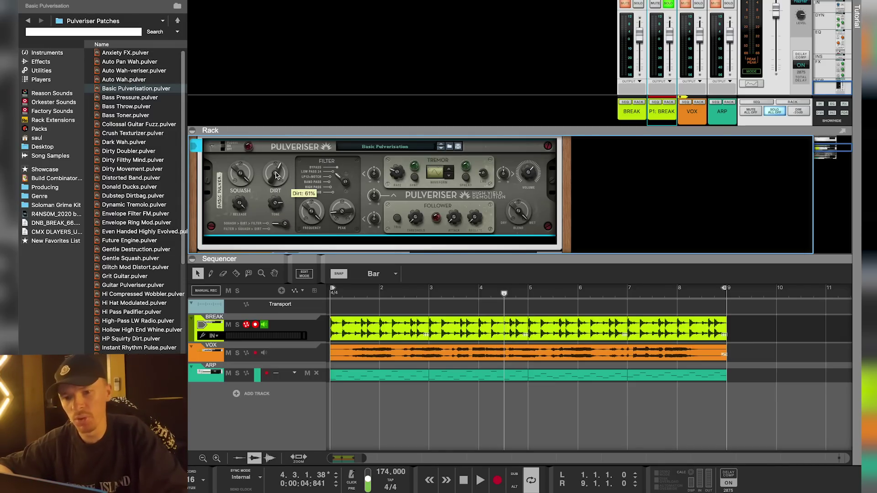
Lower the Pulveriser's Dirt to 34% during a playback pass.
key(space)
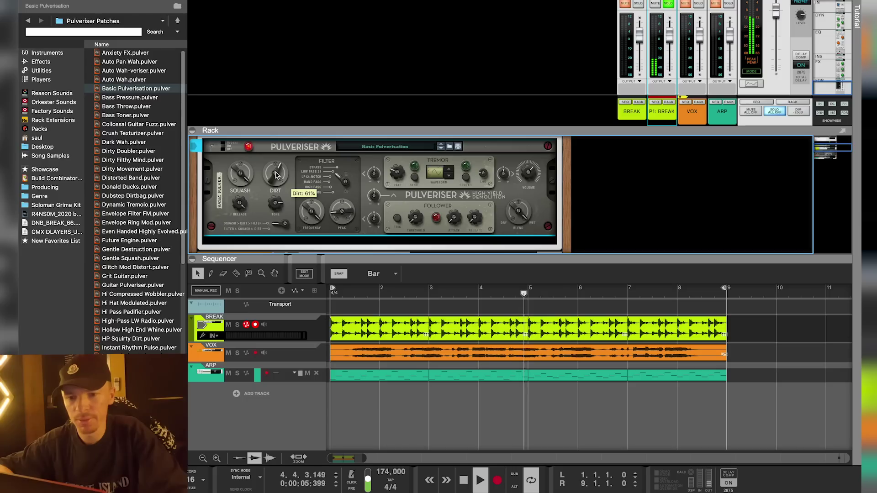
mouse_move(276, 175)
mouse_down()
mouse_move(277, 194)
mouse_move(274, 172)
mouse_move(276, 182)
mouse_up()
key(space)
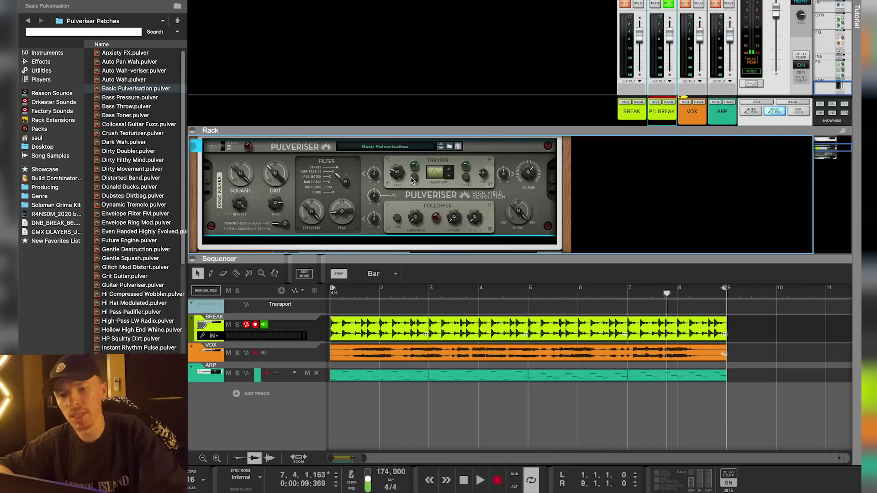
Turn the Pulveriser's Dirt up to 82% while the break plays.
mouse_move(273, 183)
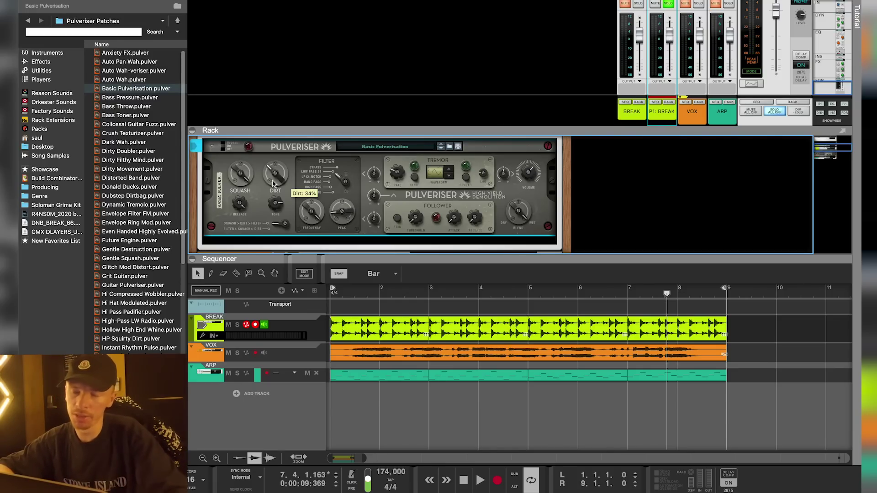
key(space)
drag(274, 183, 275, 165)
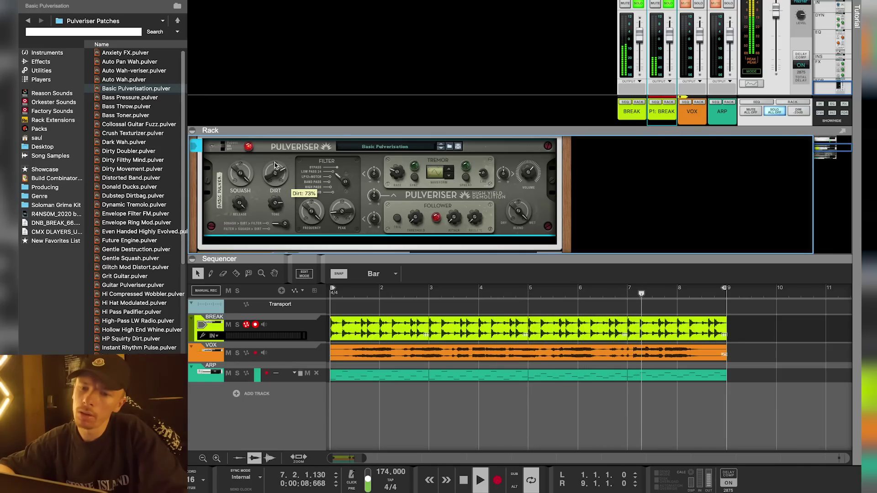
click(670, 38)
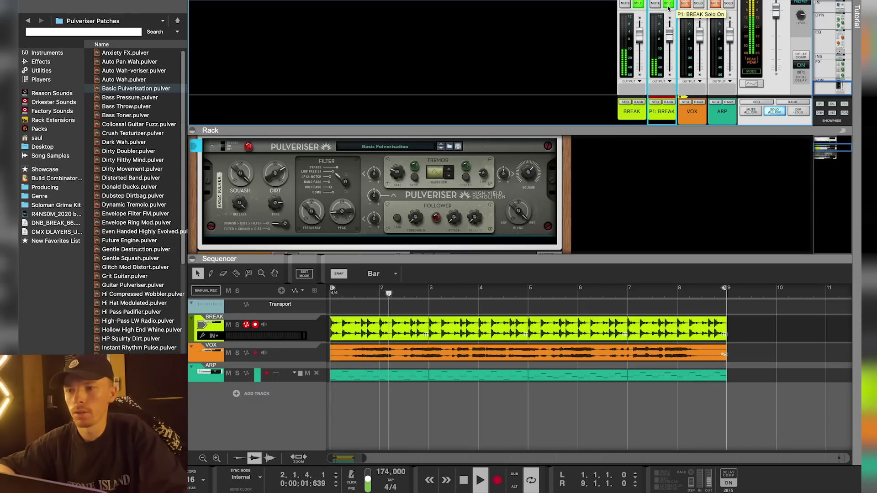
key(space)
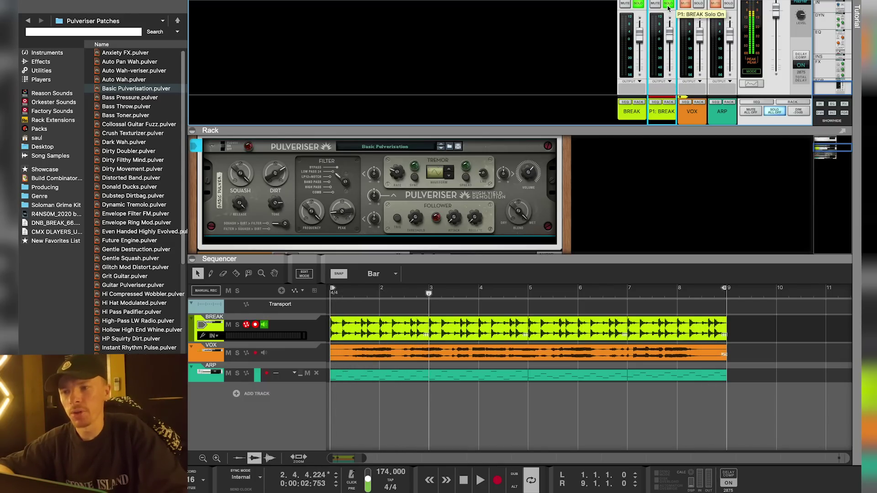
Raise P1: BREAK's level to about 3.2 dB, recheck it soloed, then un-solo it.
key(space)
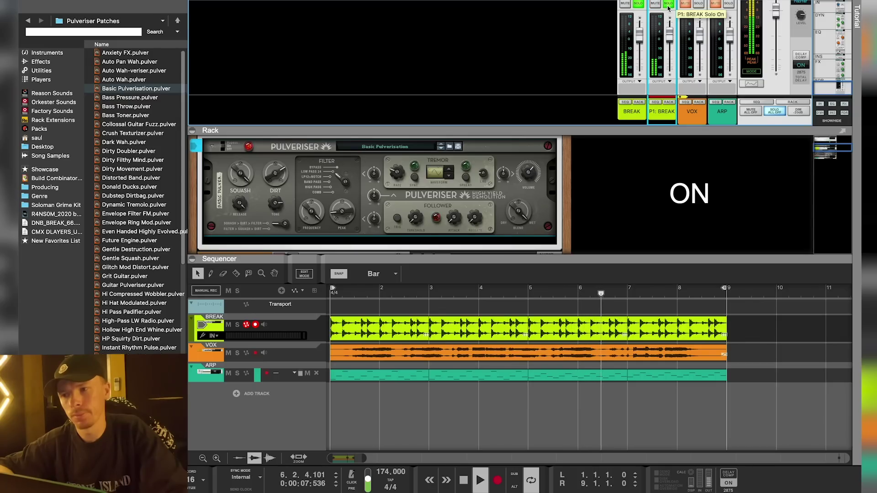
drag(671, 40, 671, 36)
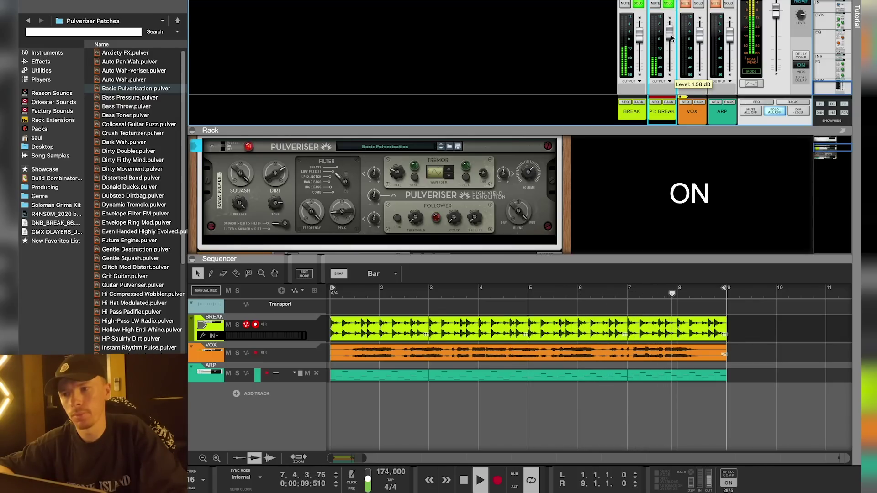
click(667, 4)
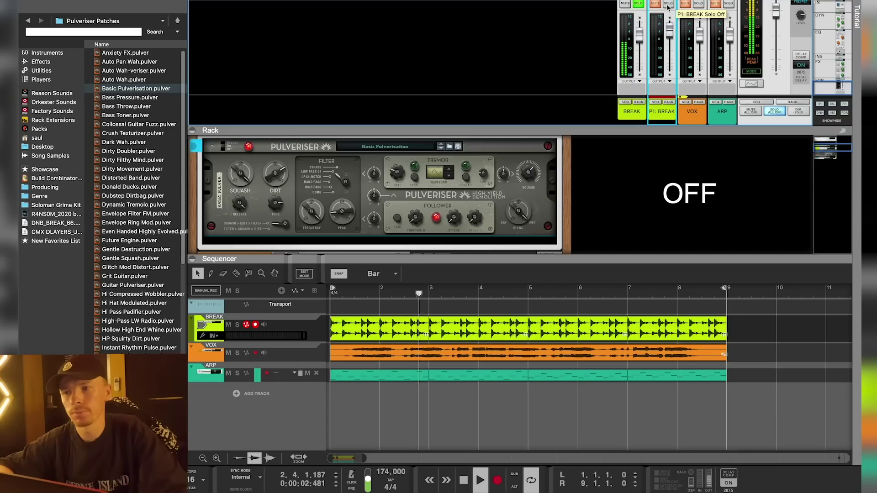
click(668, 4)
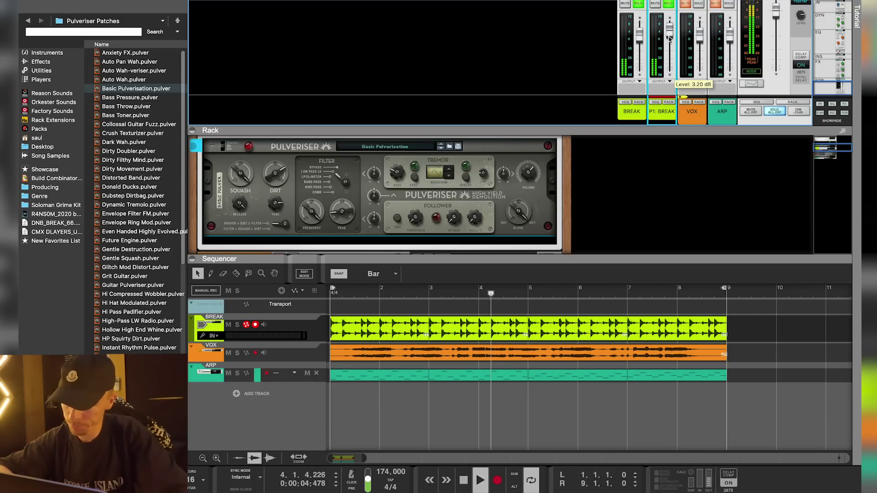
key(space)
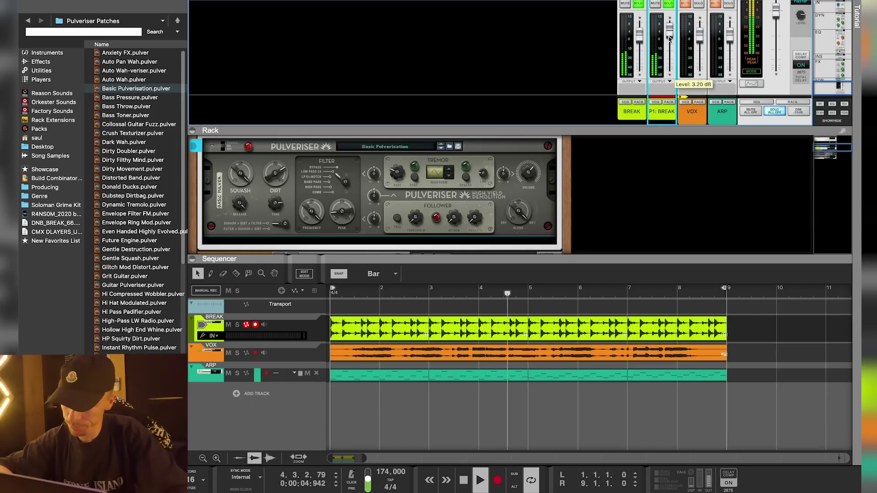
click(667, 6)
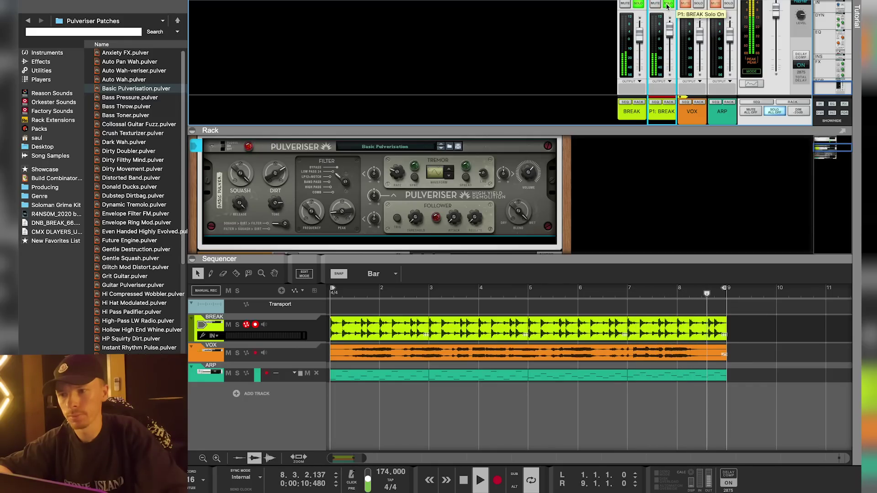
Create P2: BREAK with Create Parallel Channel from P1: BREAK's channel strip.
right_click(665, 114)
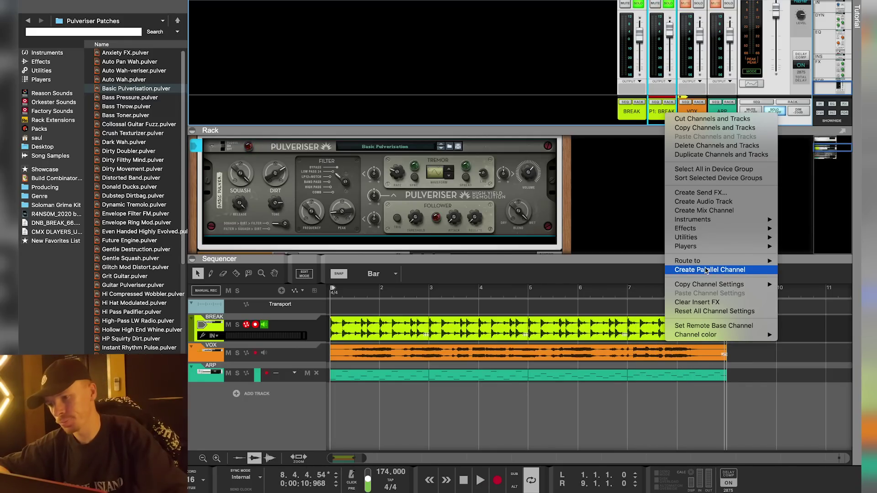
click(709, 269)
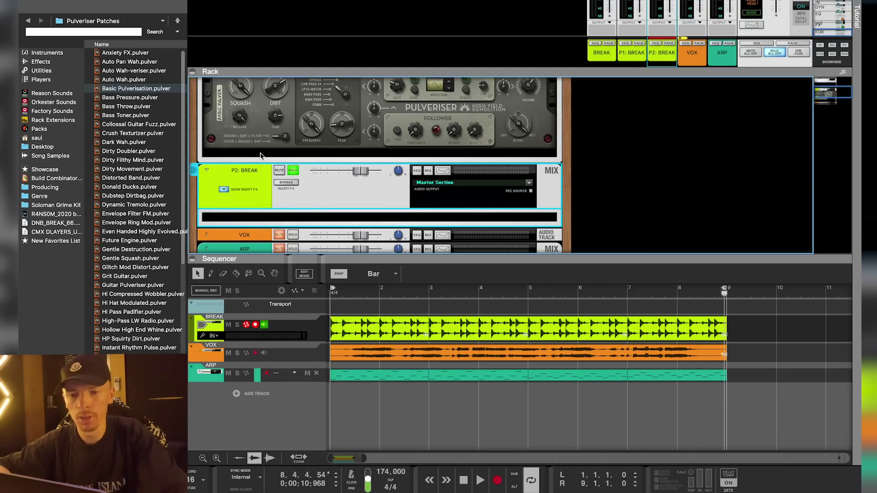
right_click(239, 200)
mouse_move(259, 304)
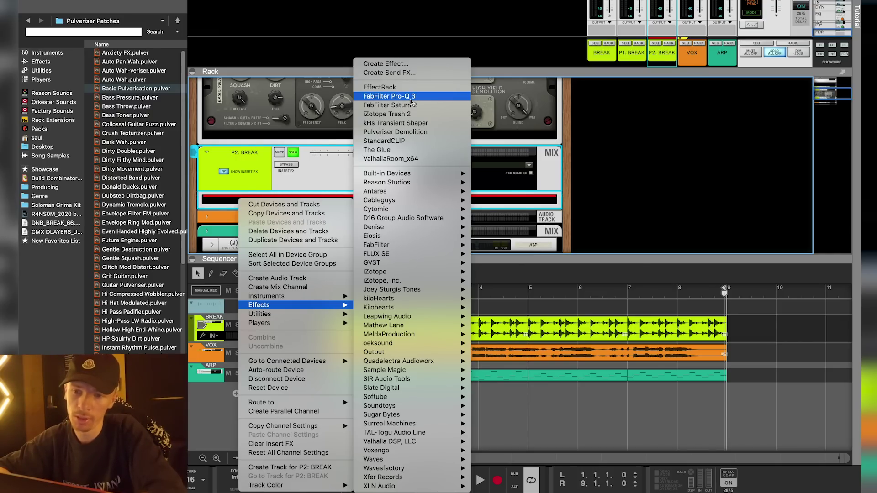
Add FabFilter Pro-Q 3 to P2: BREAK with a low cut near 241 Hz and high cut near 12 kHz.
click(410, 99)
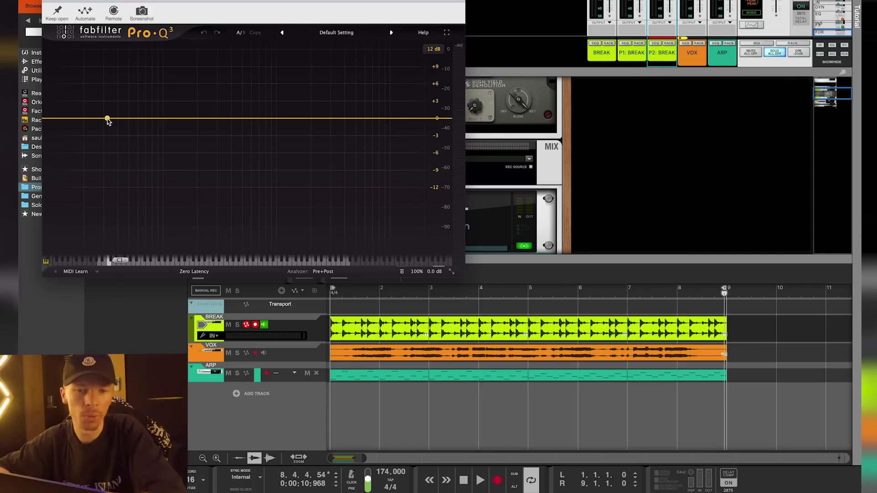
drag(107, 120, 156, 119)
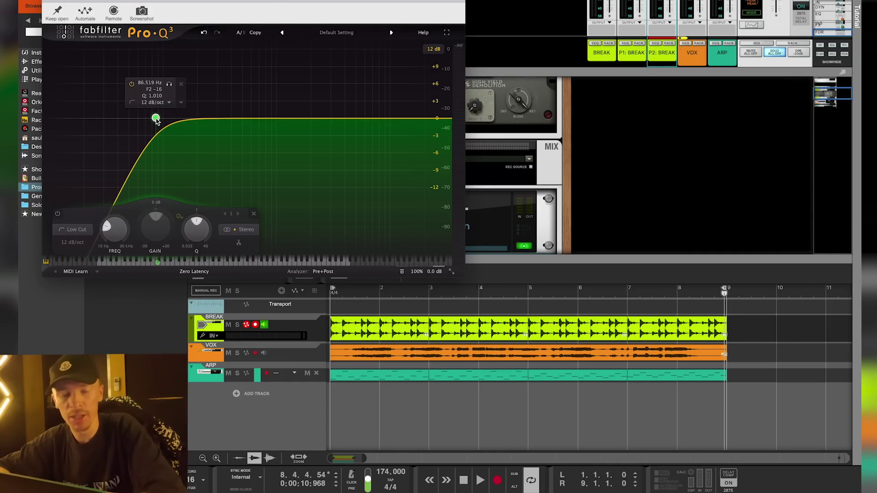
drag(156, 119, 201, 119)
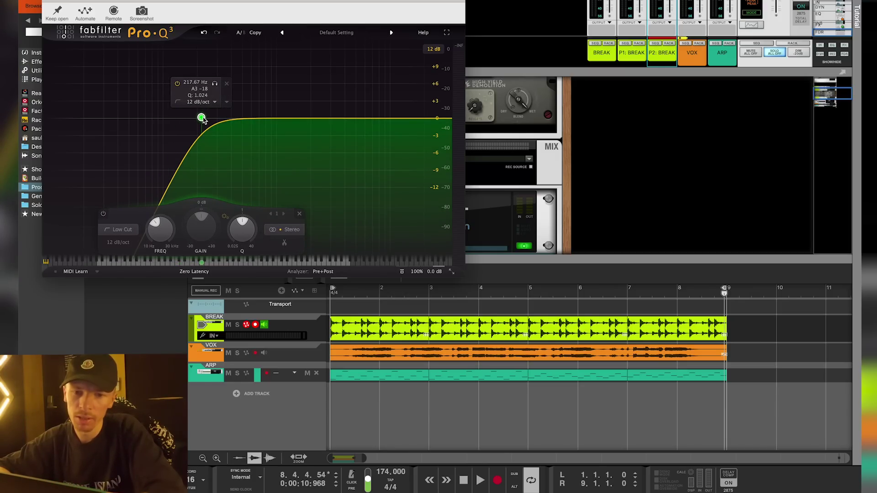
drag(202, 118, 206, 119)
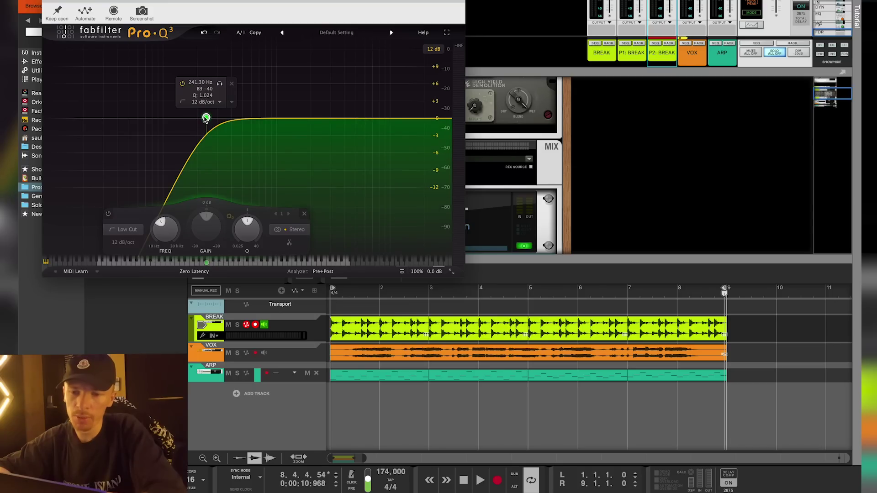
drag(423, 119, 364, 128)
While playing, move the low cut to about 490 Hz and the high cut to about 4.8 kHz.
key(space)
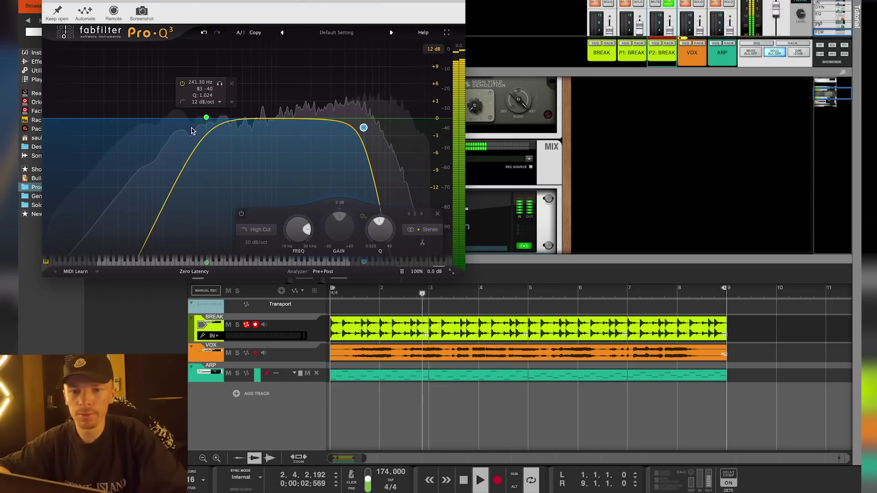
drag(207, 118, 241, 118)
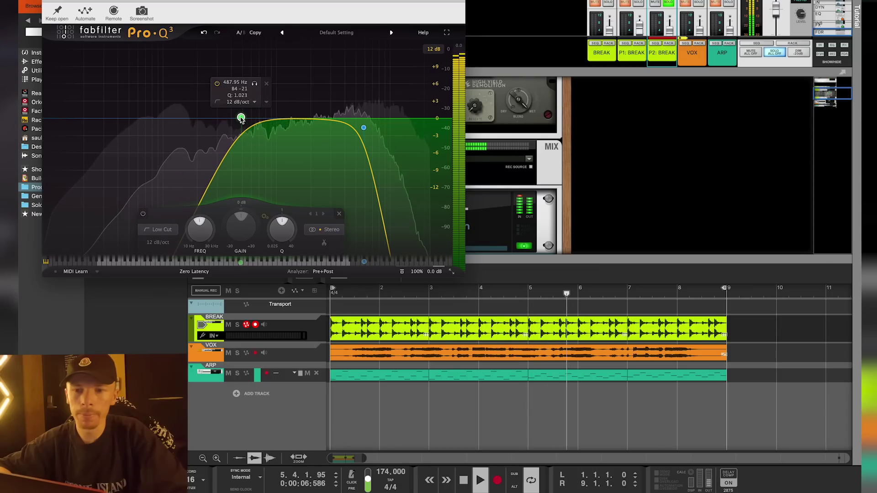
drag(364, 127, 354, 145)
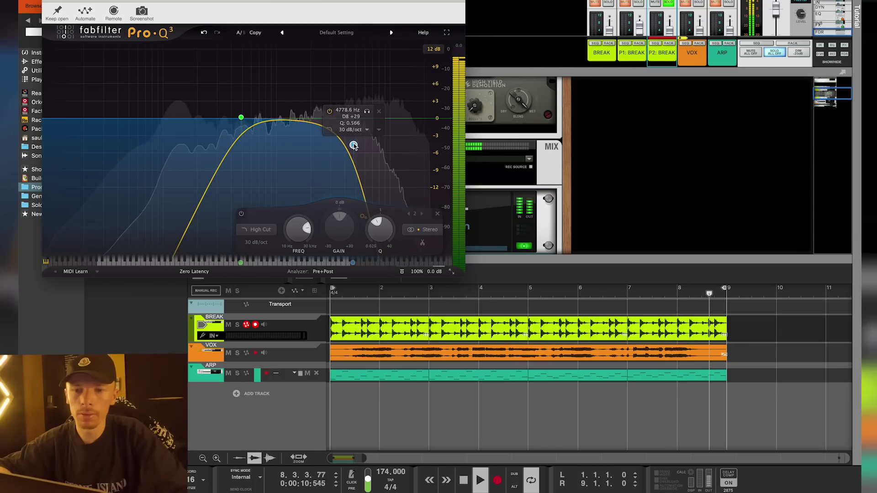
click(49, 2)
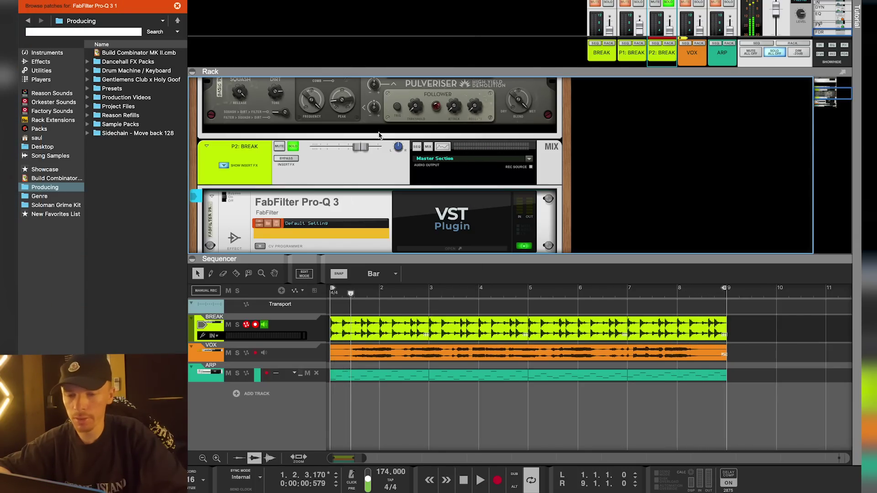
scroll(330, 198, down, 2)
right_click(307, 202)
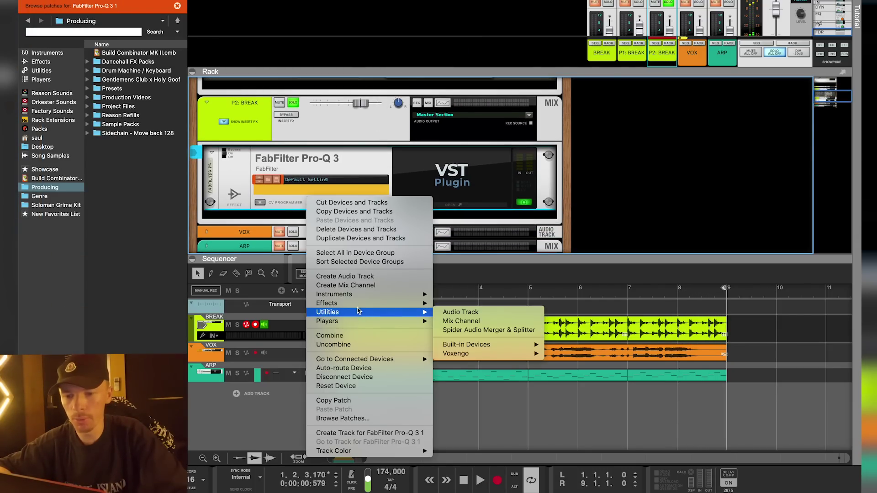
Add ValhallaRoom_x64 after the Pro-Q 3 and load its 174bpm tight quarter preset.
mouse_move(357, 306)
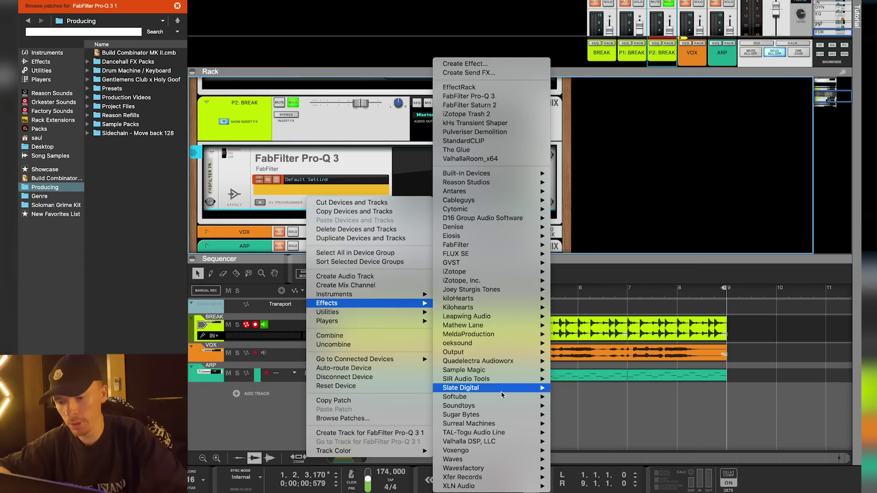
mouse_move(498, 442)
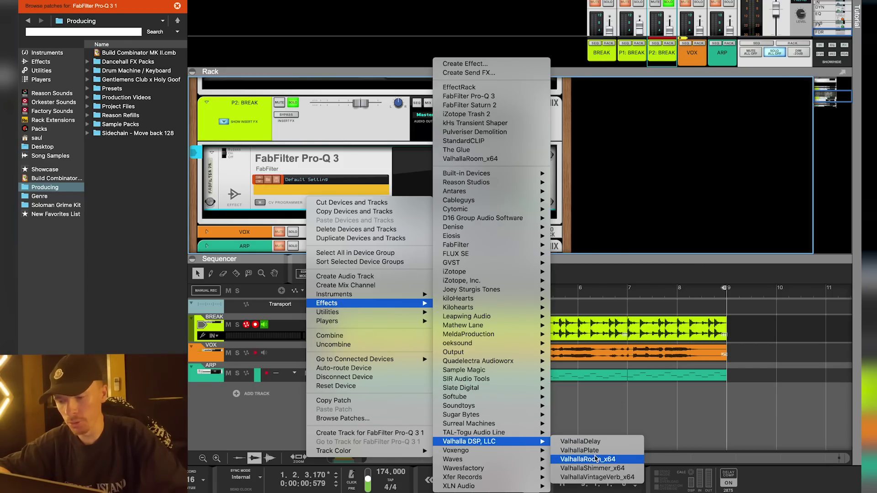
click(588, 459)
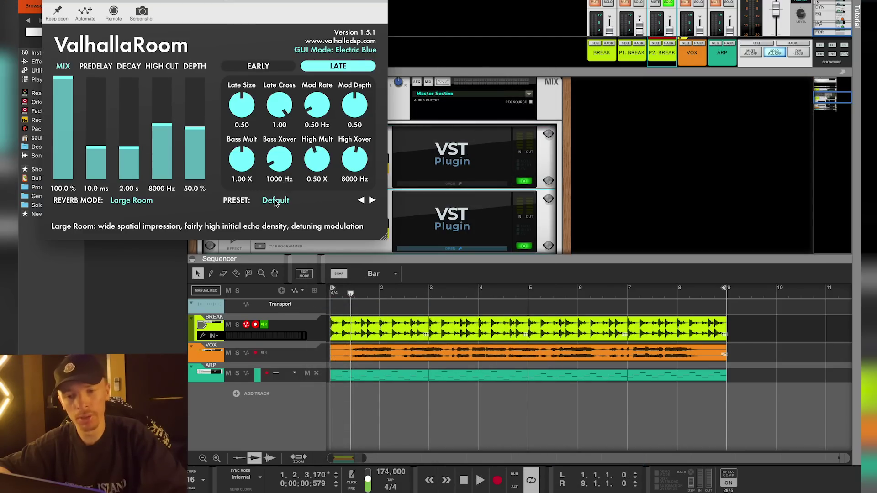
click(275, 202)
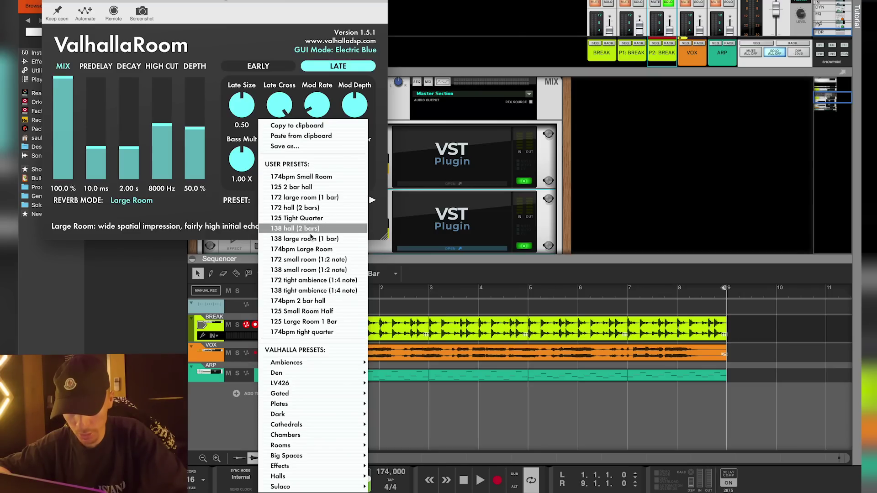
click(313, 333)
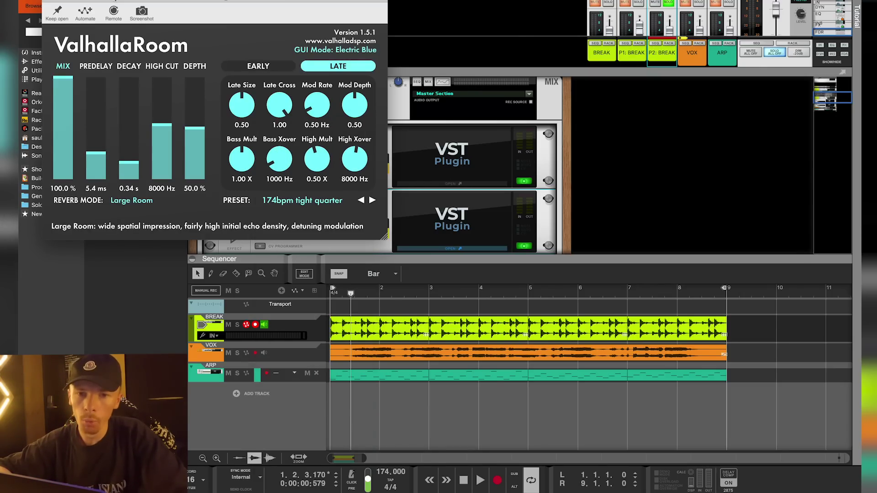
drag(116, 2, 463, 13)
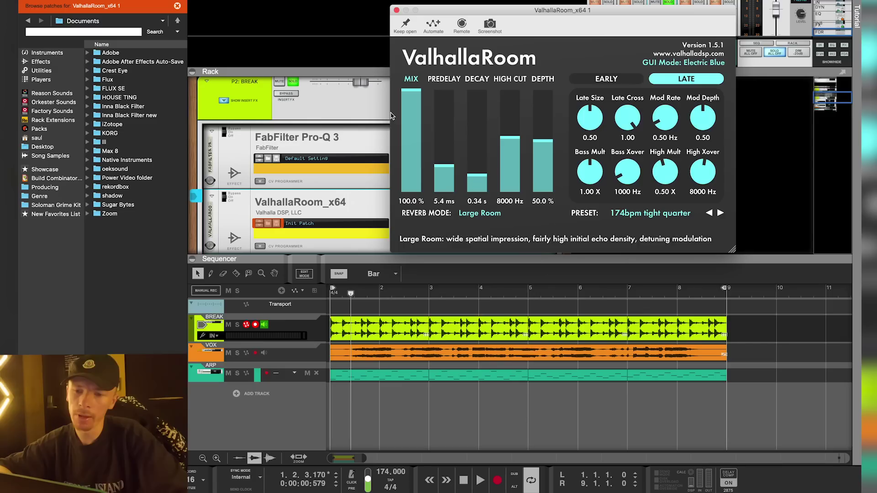
Close ValhallaRoom, enlarge the mixer, select P2: BREAK and play its chain briefly.
click(397, 10)
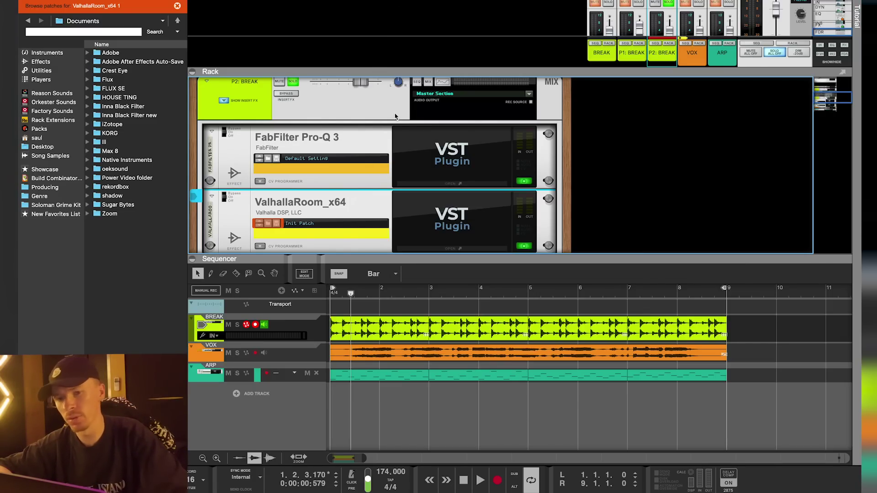
drag(562, 67, 563, 118)
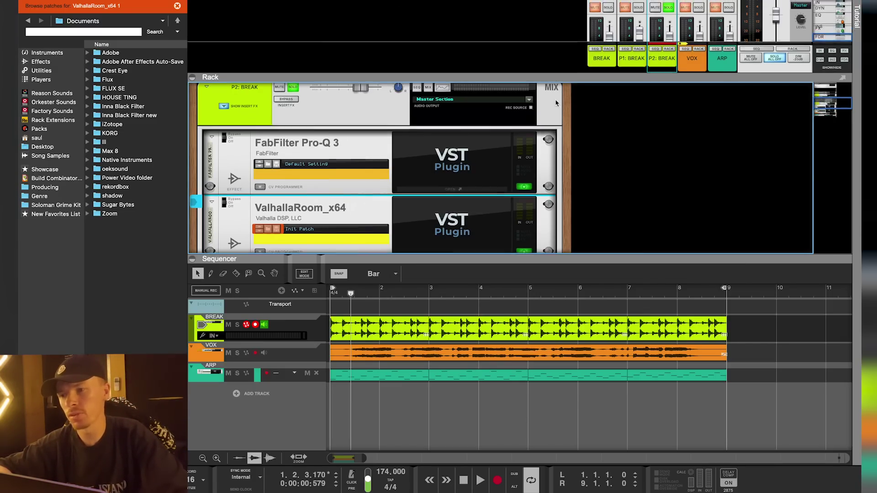
scroll(672, 30, up, 2)
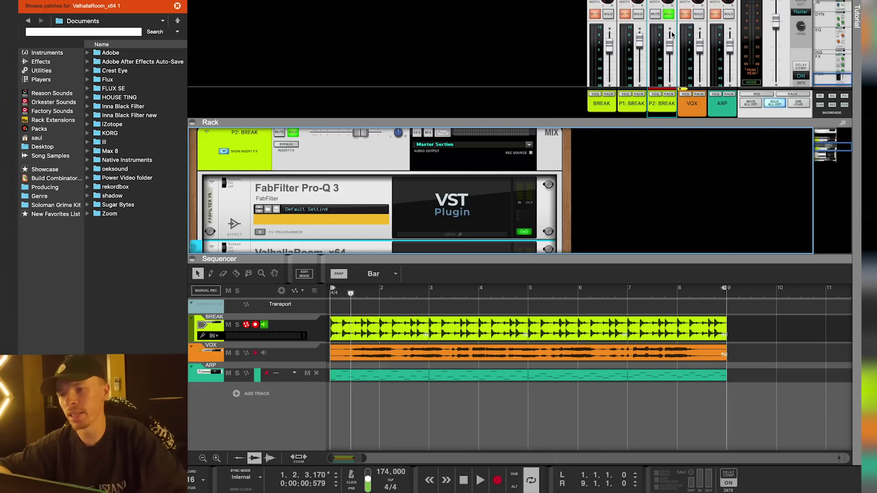
click(670, 49)
key(space)
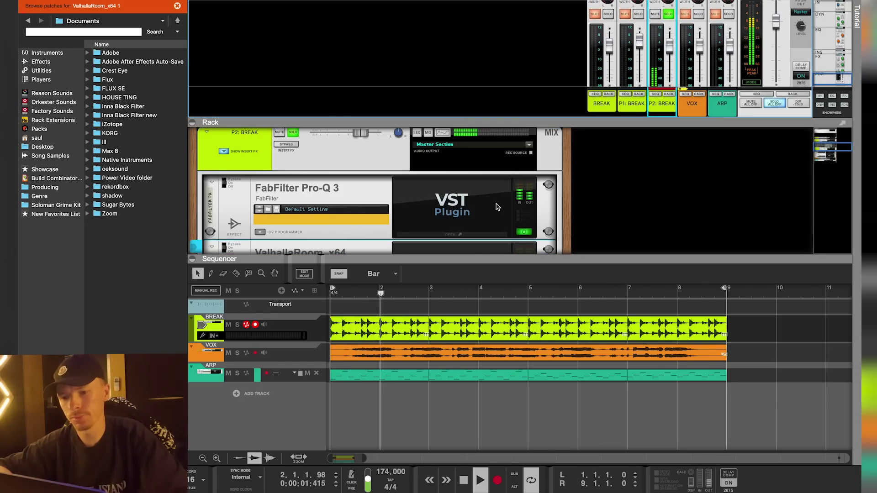
scroll(347, 233, down, 4)
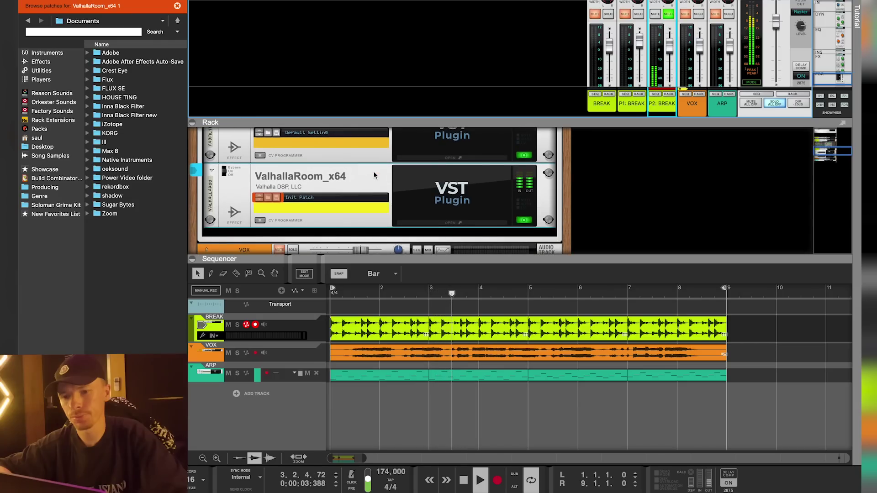
key(space)
Insert another FabFilter Pro-Q 3 on P2: BREAK and create a low-cut band.
right_click(347, 234)
mouse_move(367, 305)
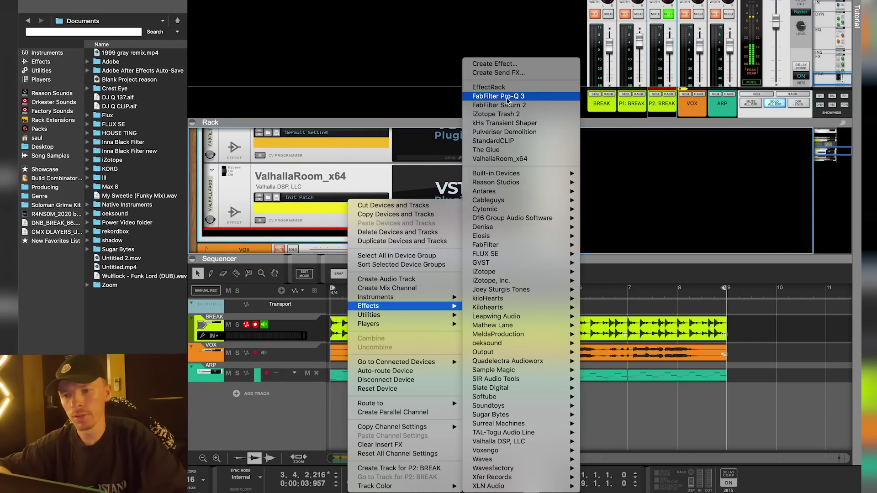
click(507, 97)
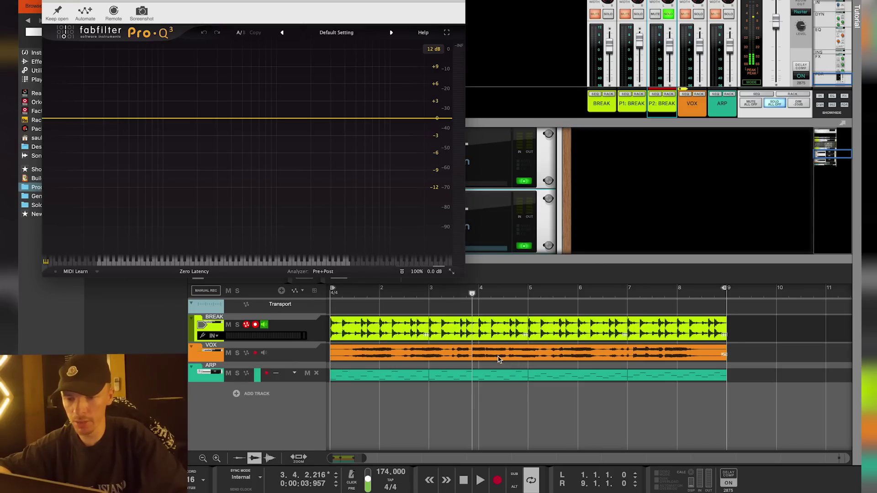
click(152, 118)
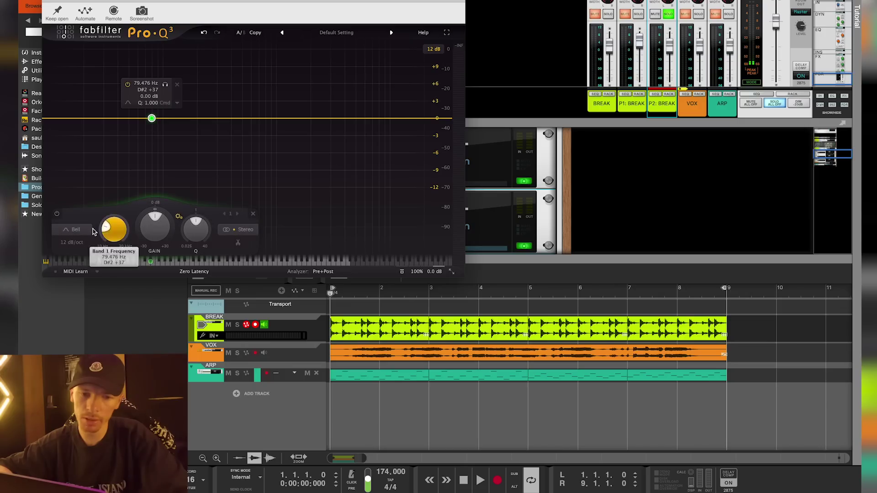
click(93, 230)
click(75, 168)
Move the low cut to about 342 Hz and add a 24 dB/oct high cut near 9 kHz.
drag(151, 118, 213, 122)
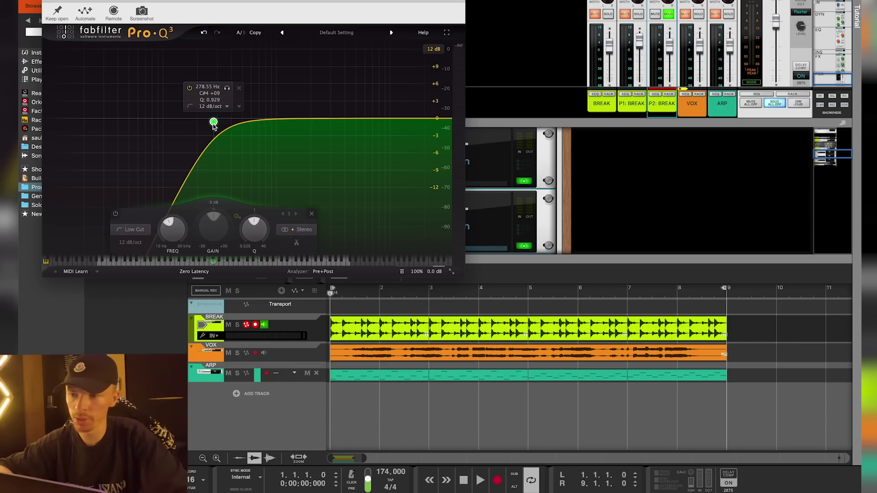
key(space)
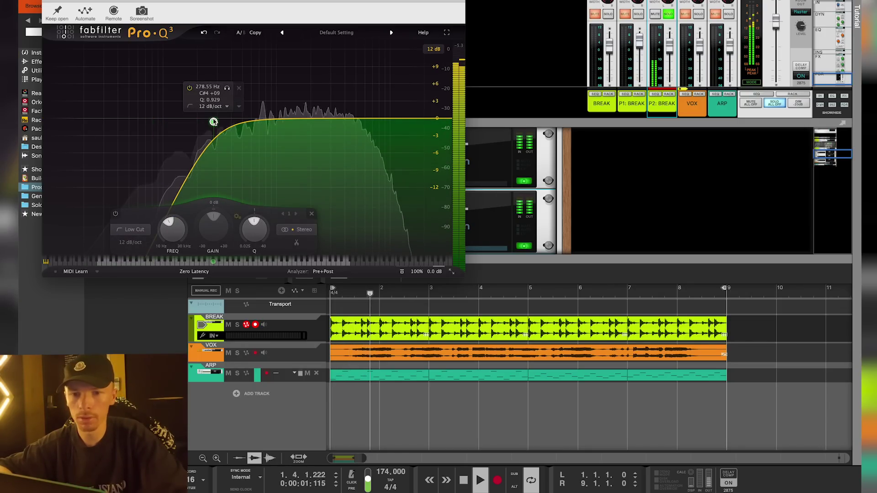
alt+click(213, 121)
alt+click(214, 123)
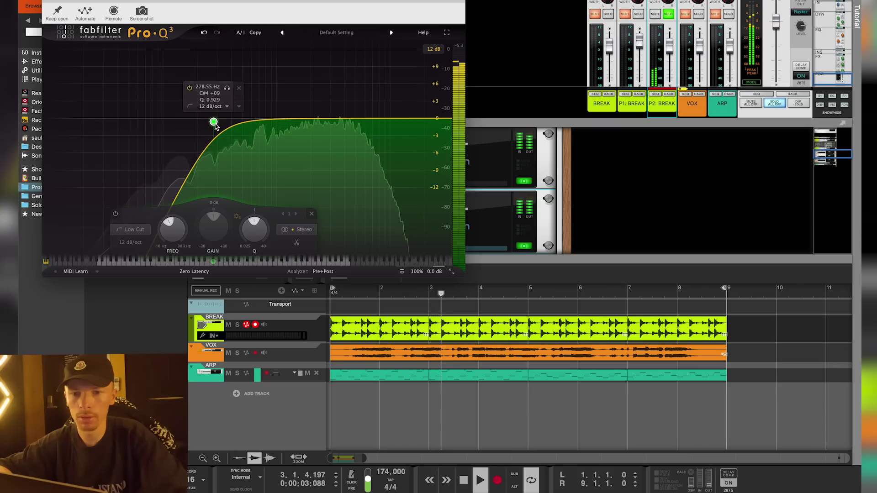
drag(213, 122, 223, 122)
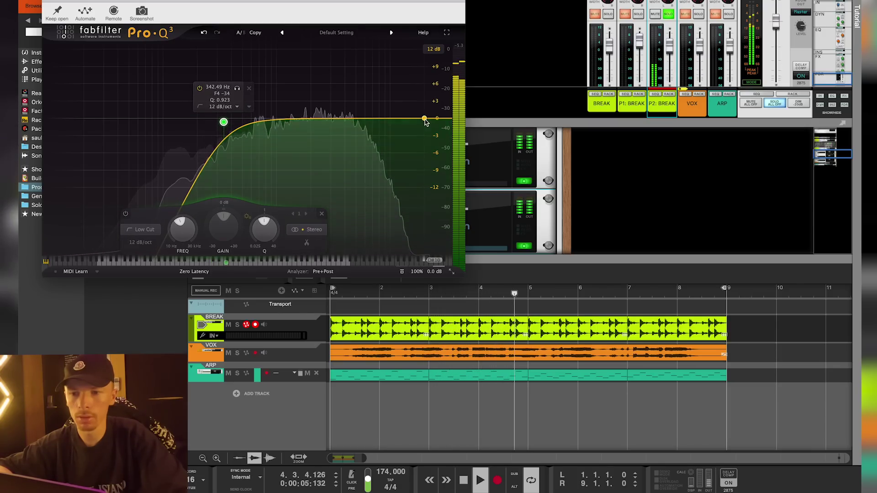
drag(424, 123, 385, 142)
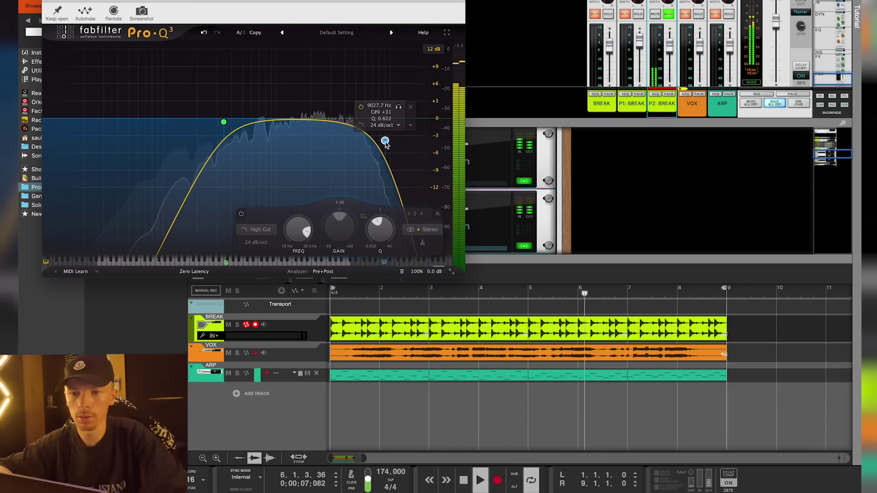
Pull the P2: BREAK fader fully down, then set it to about -7.5 dB.
click(386, 293)
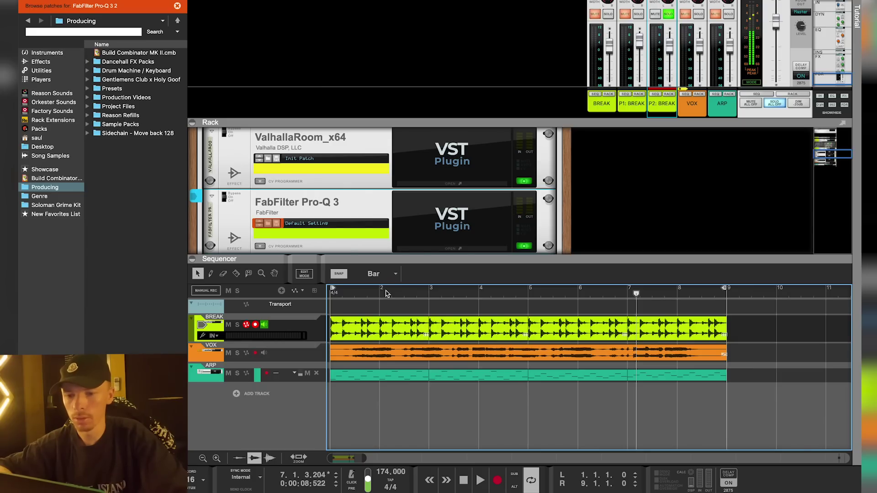
key(space)
drag(669, 48, 670, 164)
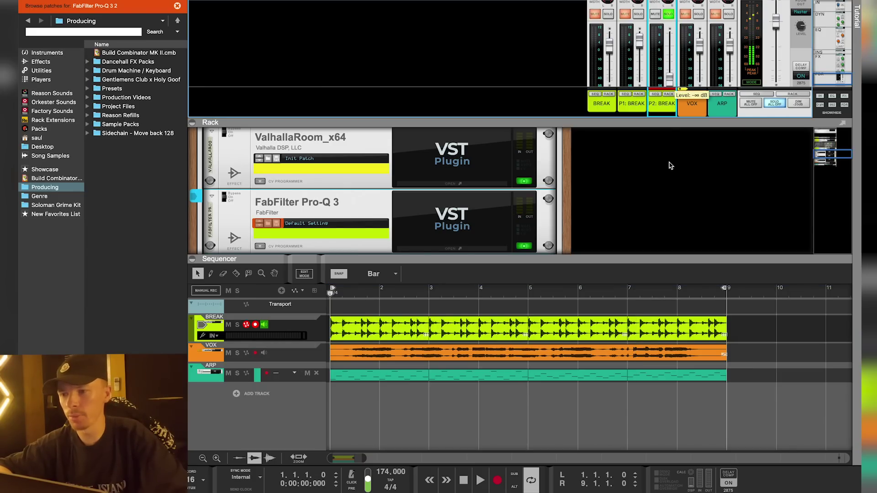
mouse_move(671, 83)
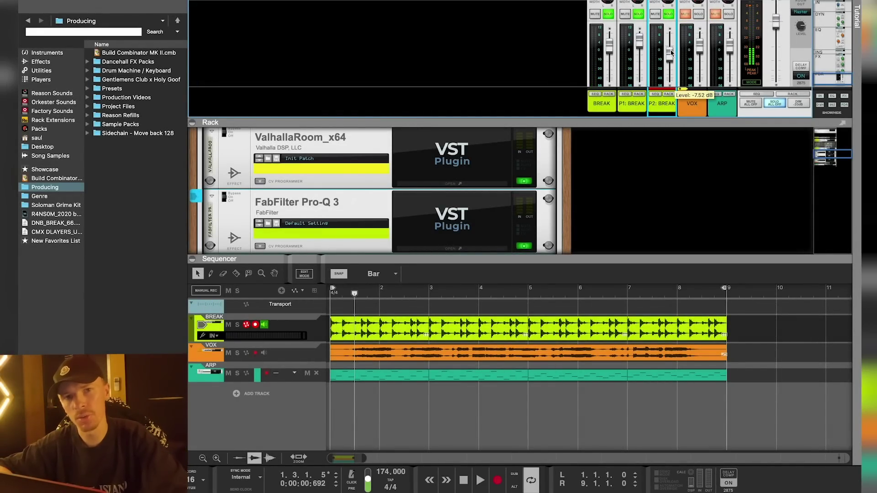
click(365, 297)
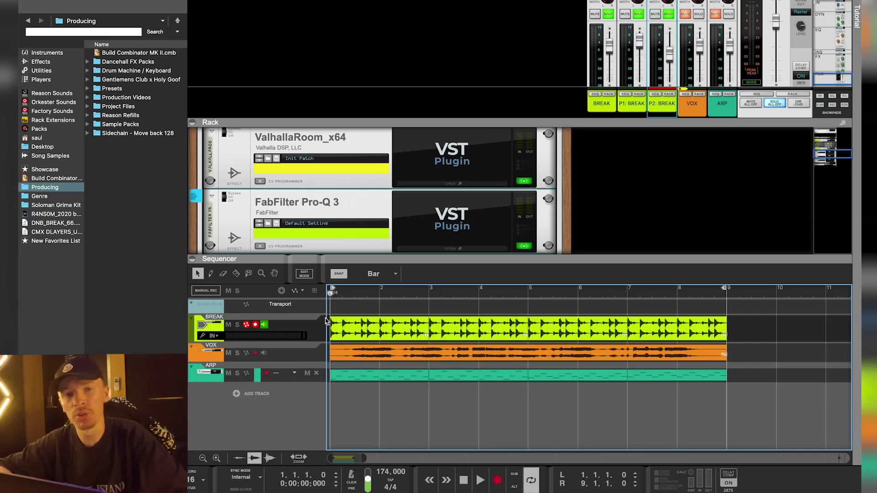
click(669, 56)
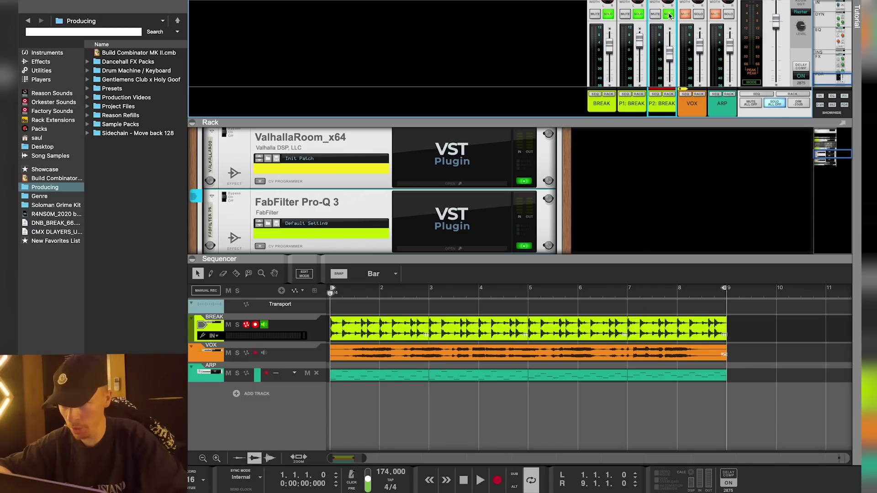
click(355, 295)
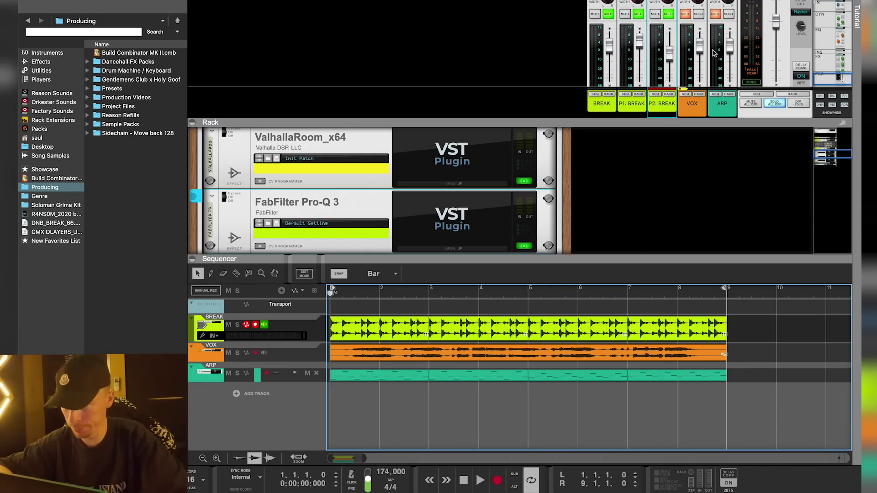
Compare P2: BREAK soloed against the full mix, then unsolo BREAK, P1 and P2.
click(668, 16)
key(space)
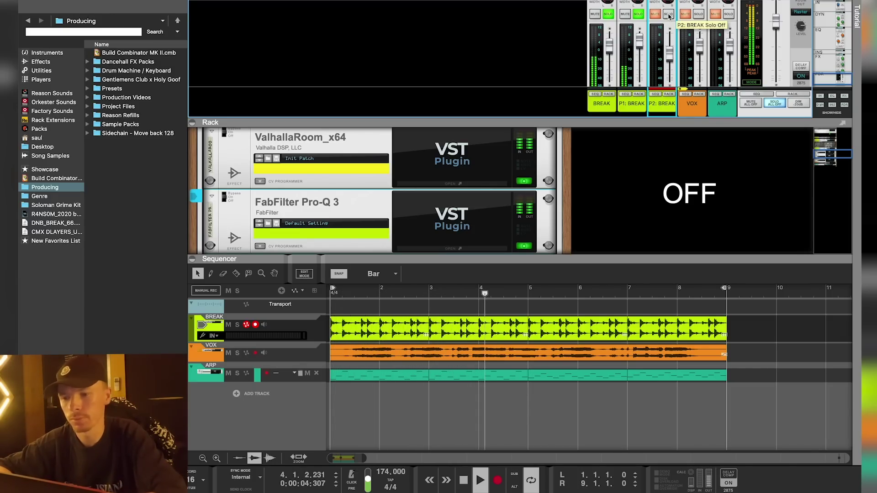
click(668, 16)
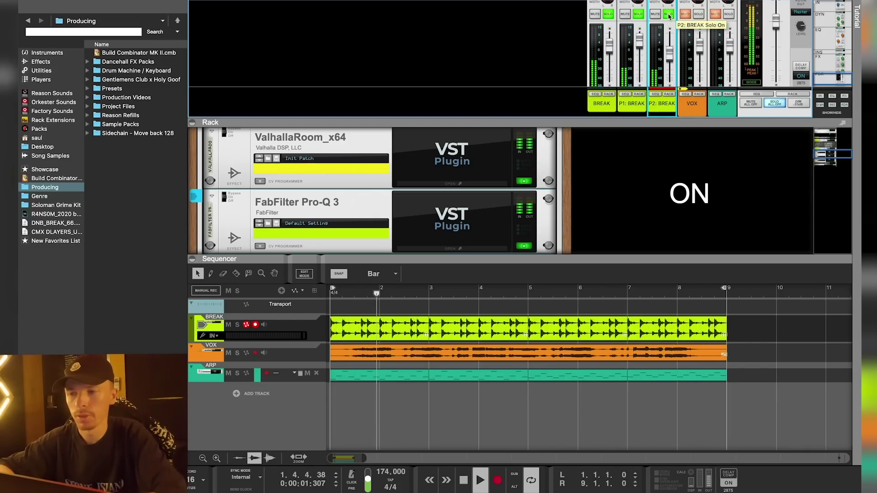
key(space)
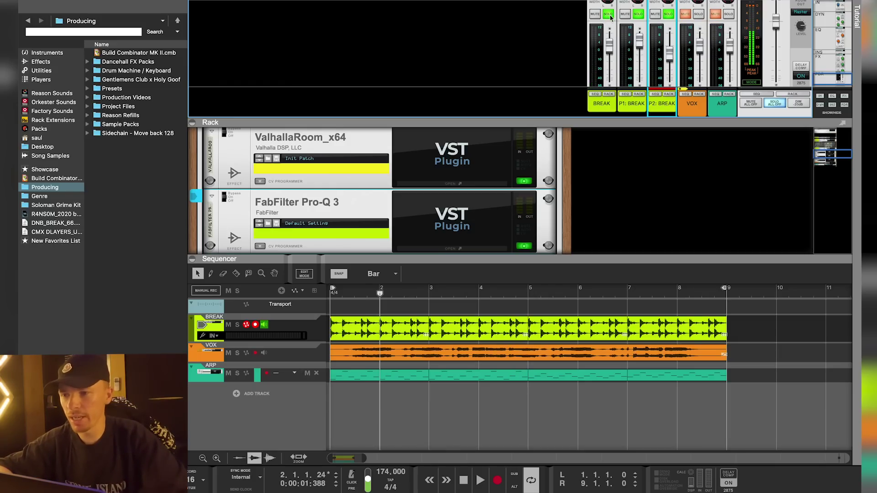
click(609, 14)
click(638, 14)
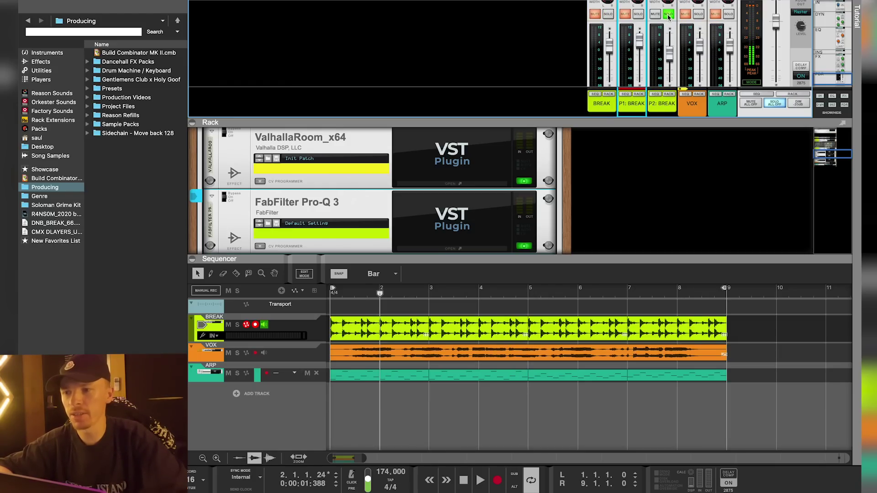
click(668, 15)
Create a third parallel channel, P3: BREAK, from P2: BREAK.
right_click(663, 108)
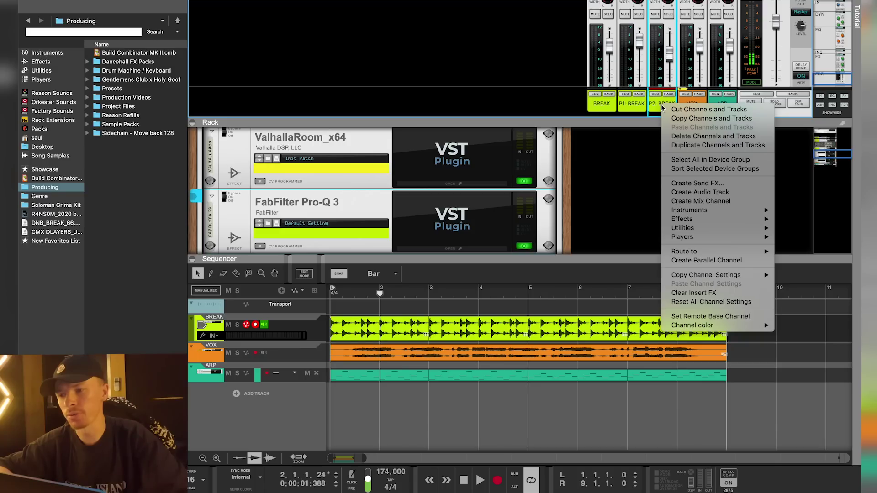
click(703, 260)
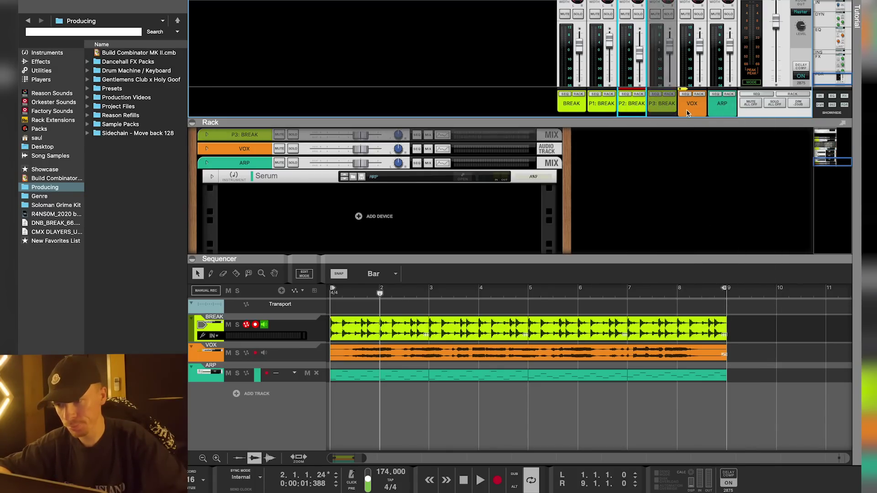
click(207, 135)
Insert the Denise DeniseNoize2 effect on P3: BREAK and solo the channel.
right_click(241, 182)
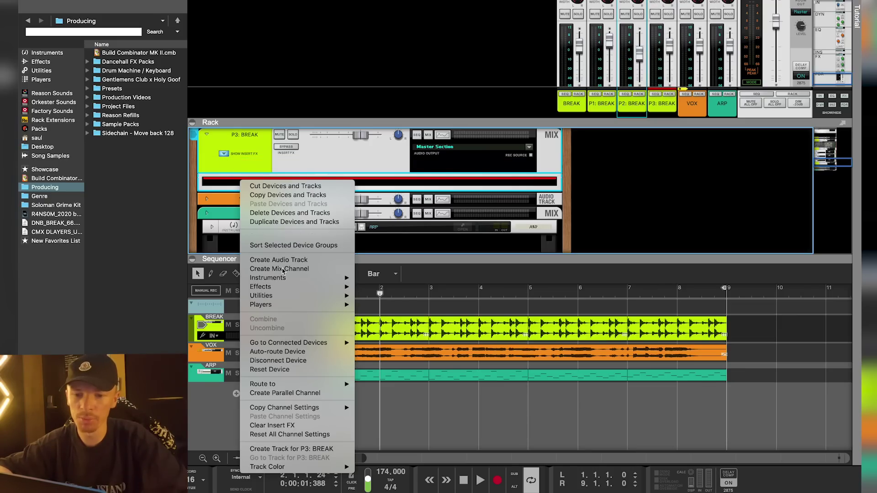
mouse_move(274, 287)
mouse_move(416, 177)
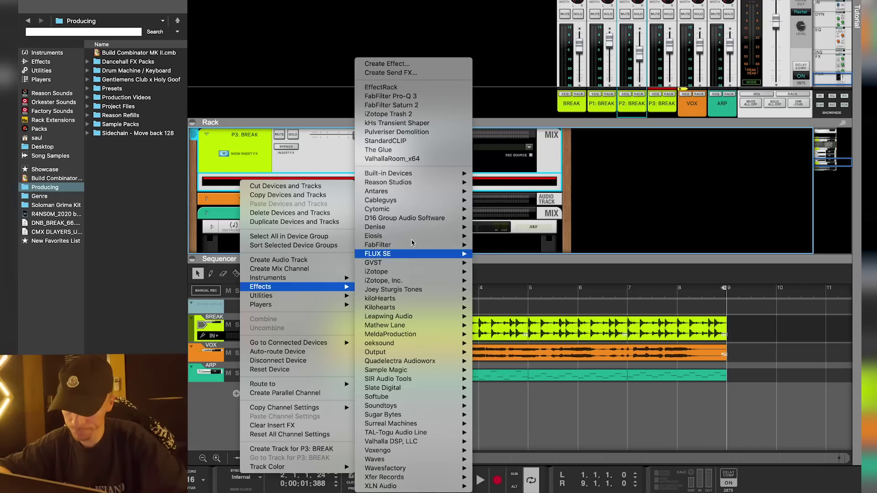
mouse_move(401, 230)
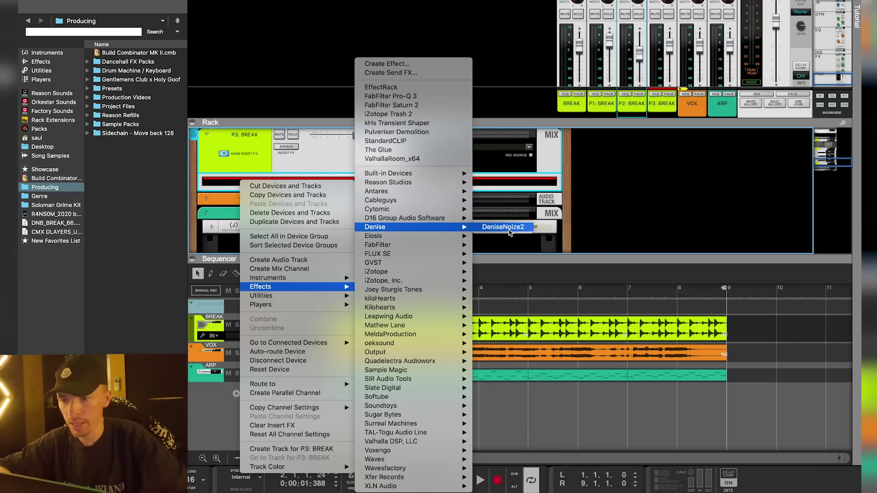
click(510, 233)
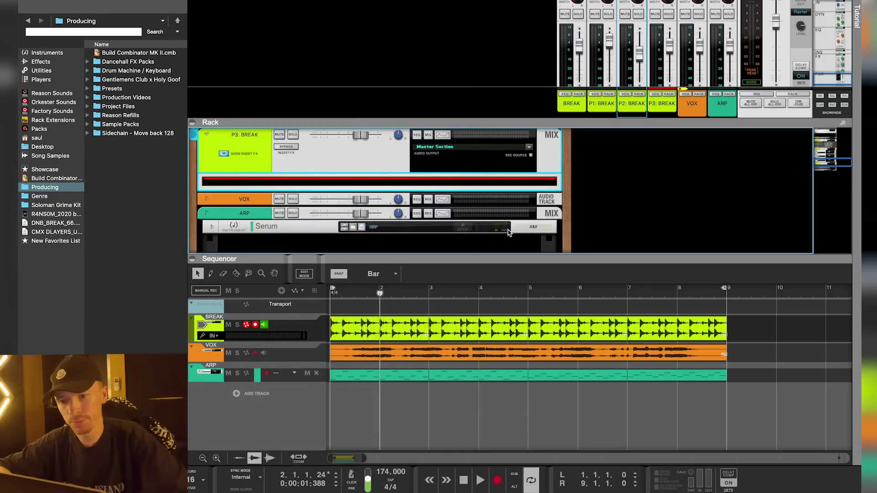
click(293, 135)
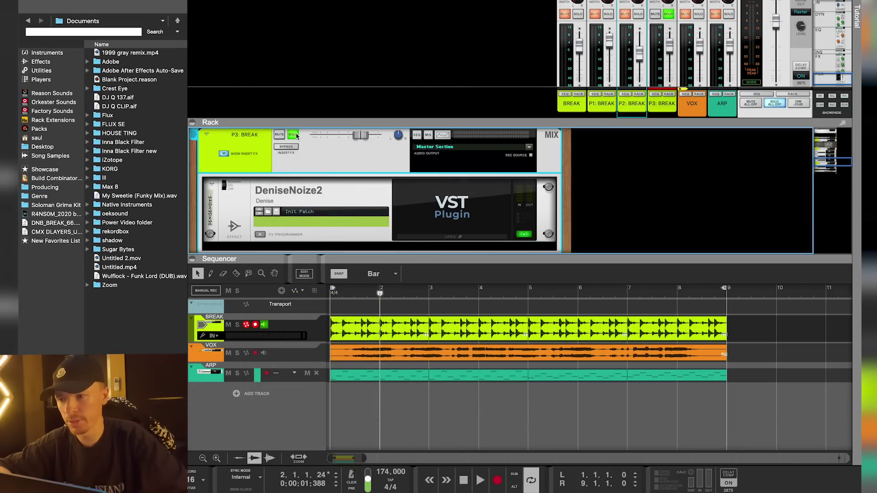
Set the Noize 2 mix to 100% and the fall to 10 while auditioning.
click(462, 236)
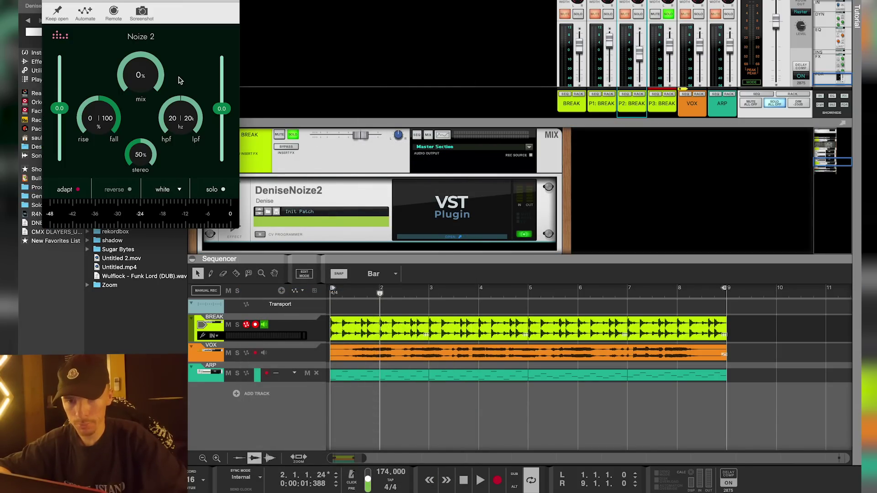
key(space)
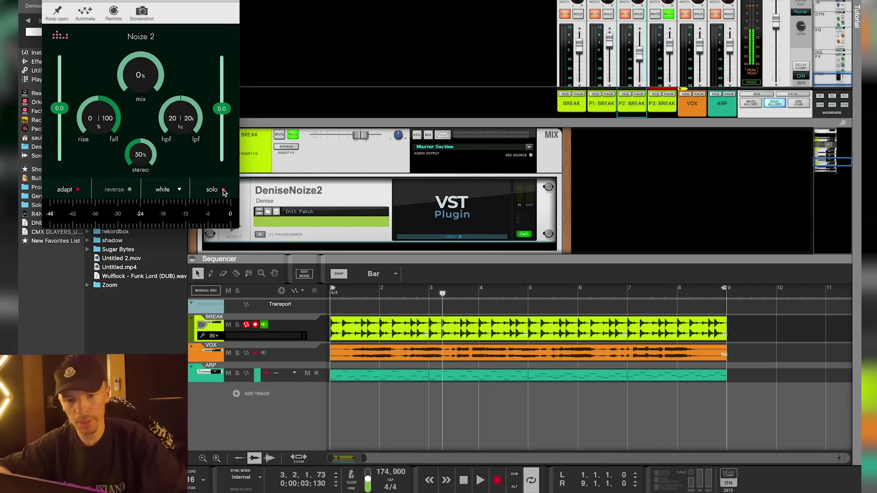
drag(140, 80, 141, 43)
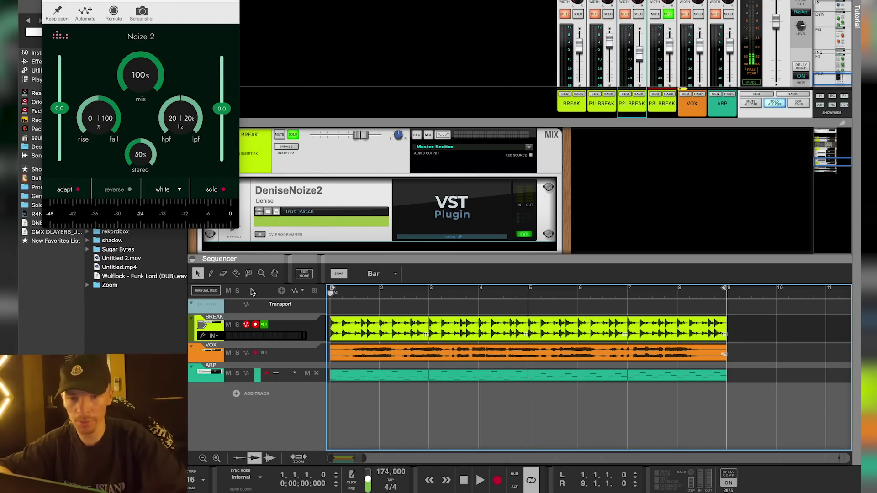
click(355, 292)
key(space)
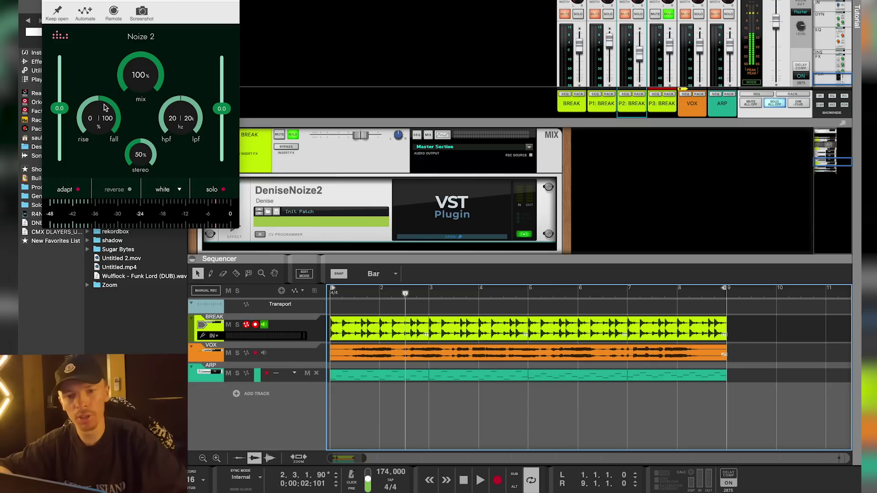
click(105, 107)
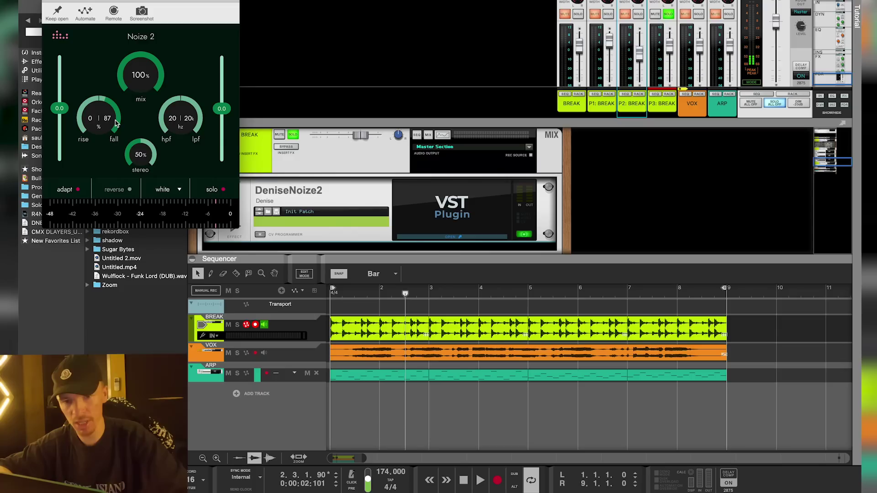
key(space)
drag(115, 122, 118, 146)
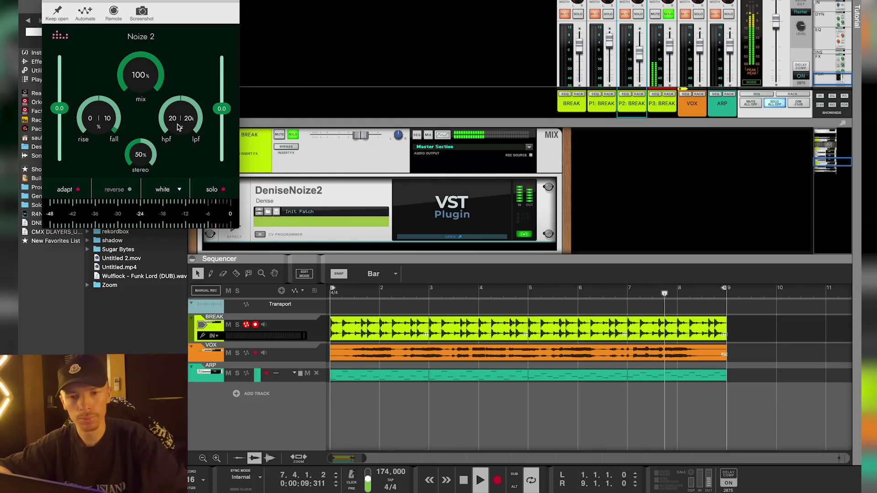
key(space)
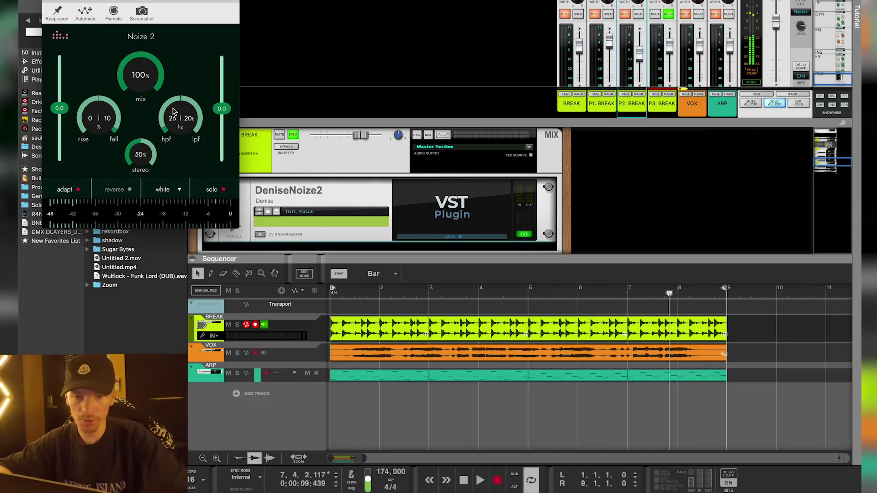
Raise the Noize 2 high-pass filter to 3.2 kHz and listen to the filtered noise.
drag(174, 111, 168, 69)
key(space)
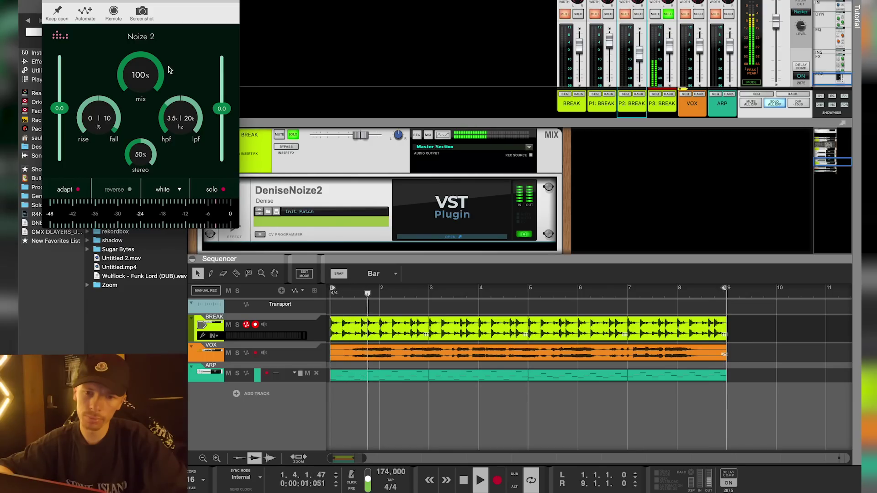
key(space)
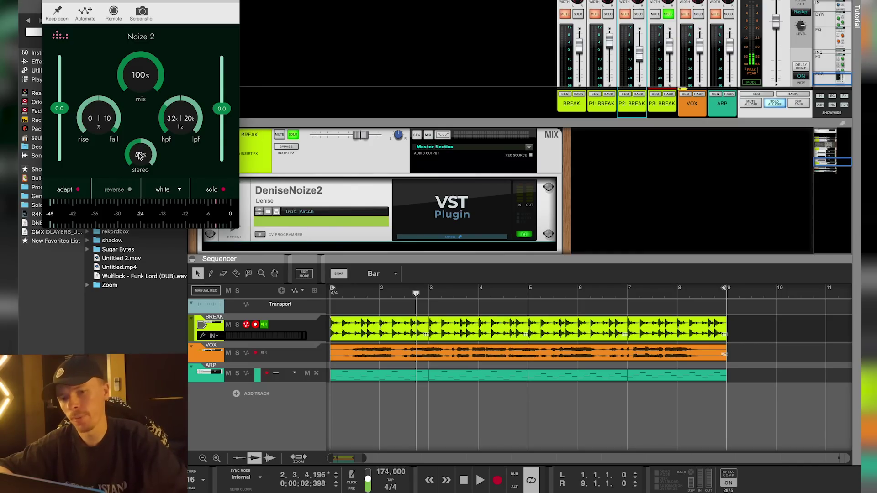
key(space)
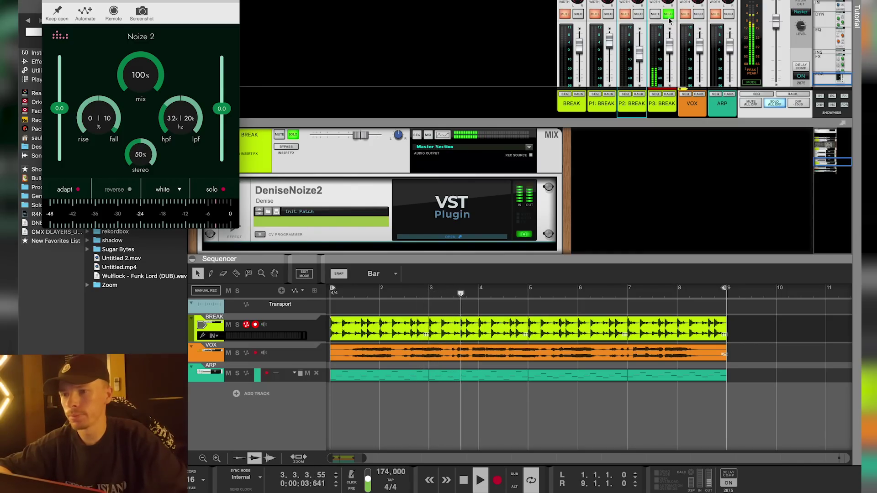
key(space)
Unsolo P3: BREAK, bring it to about -36.6 dB, and set the low-pass to 13.8 kHz.
click(669, 15)
drag(668, 68, 669, 82)
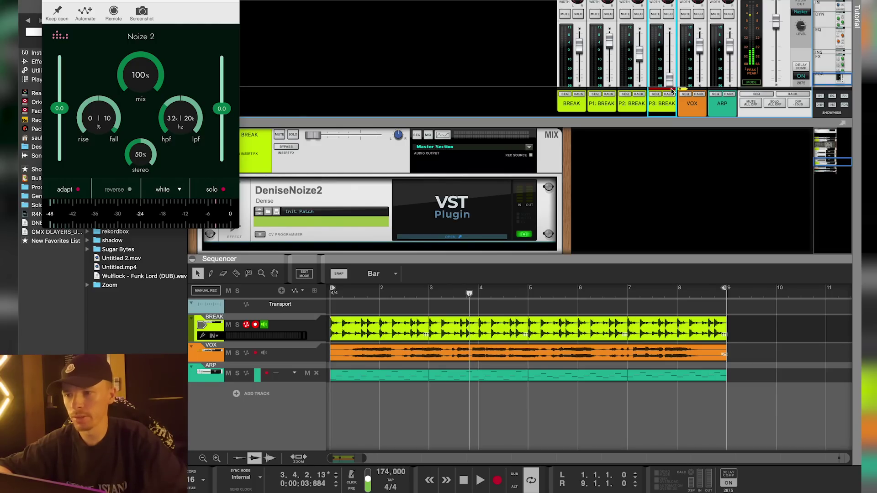
key(space)
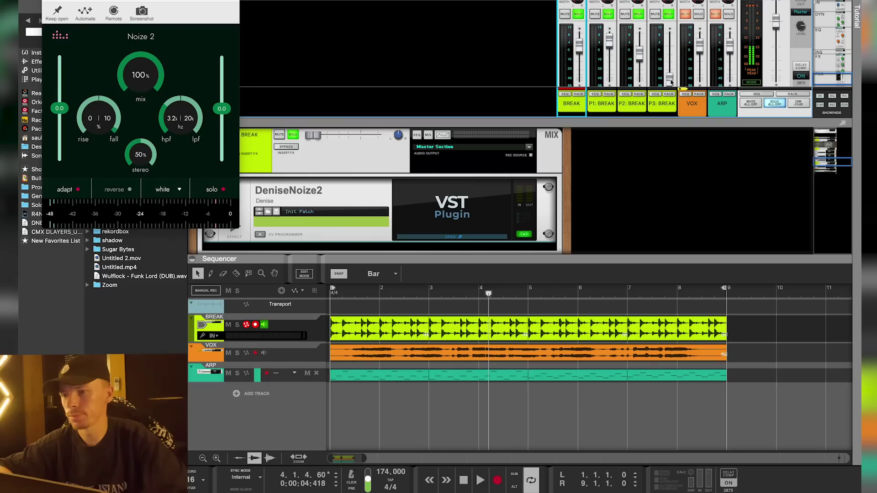
drag(670, 82, 669, 61)
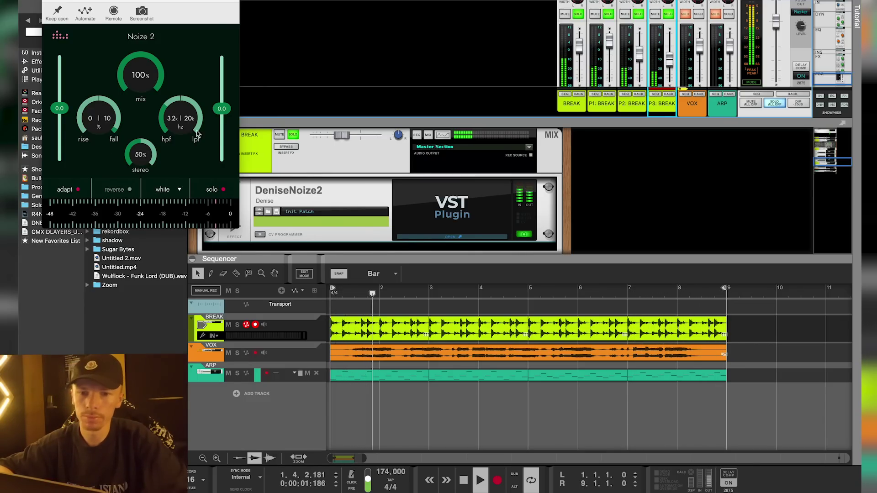
drag(192, 111, 194, 110)
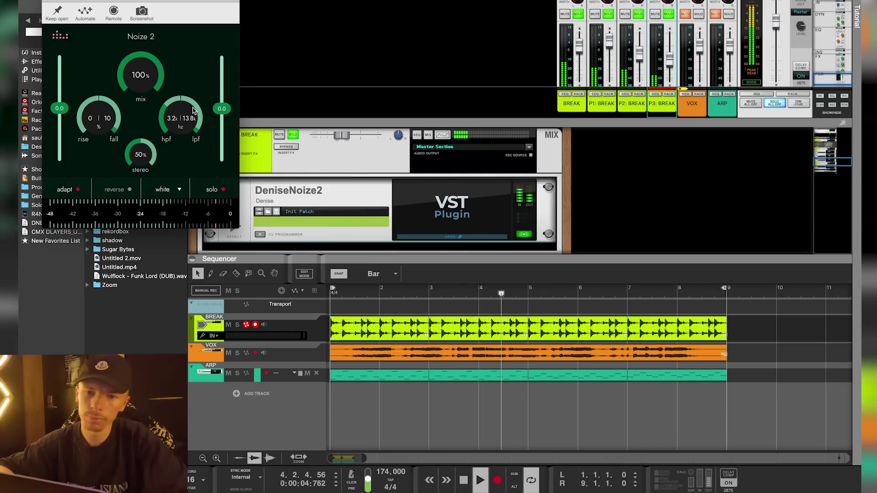
Audition BREAK with P1, P2 and P3: BREAK solos added, then unsolo the three parallels.
click(607, 14)
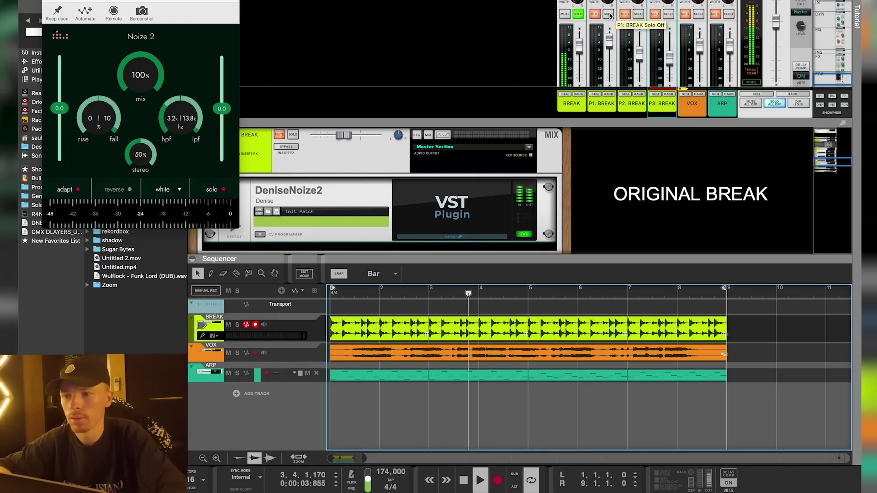
click(609, 14)
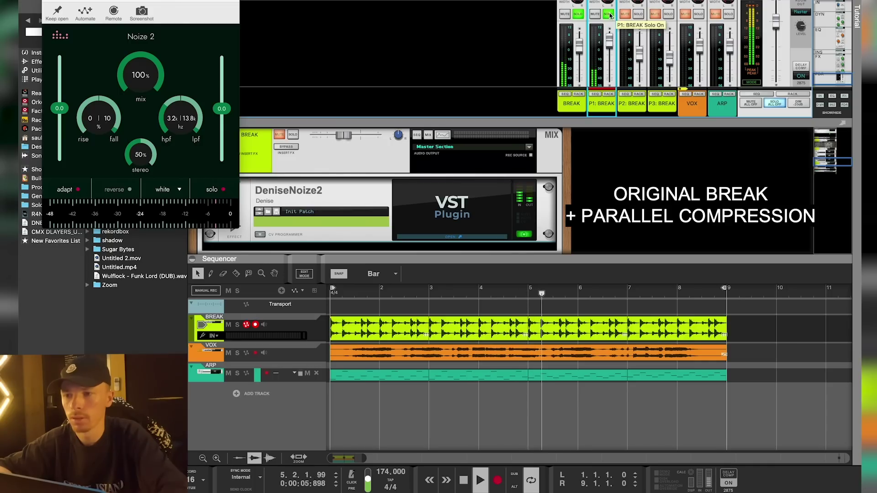
click(638, 14)
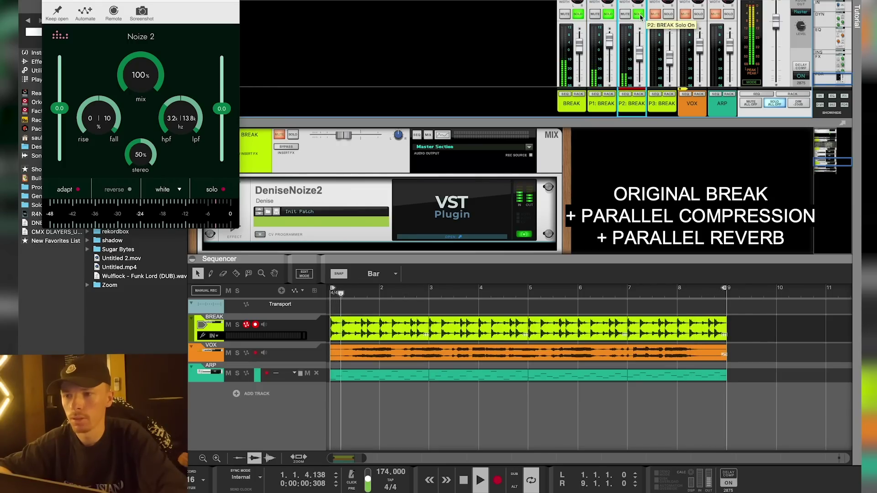
click(668, 14)
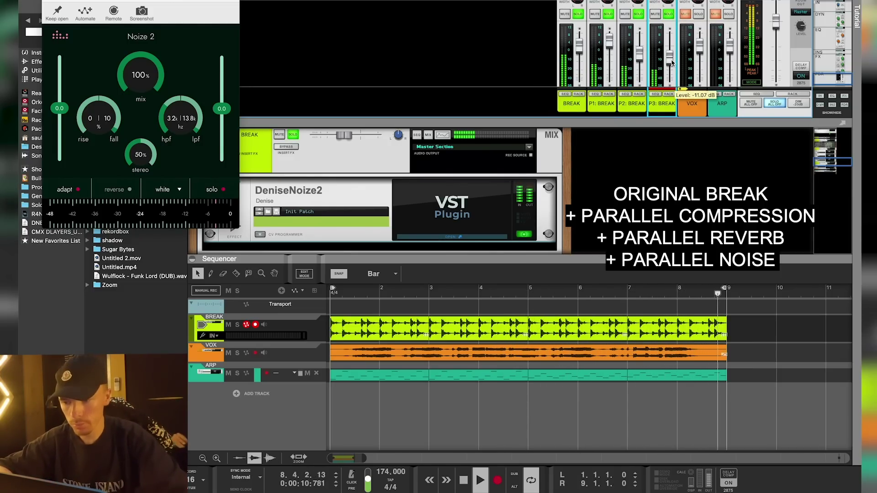
key(space)
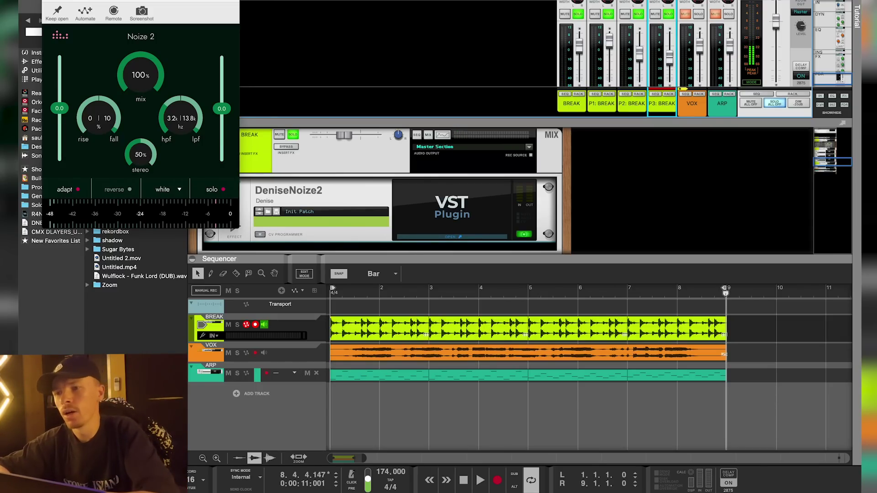
drag(668, 14, 580, 17)
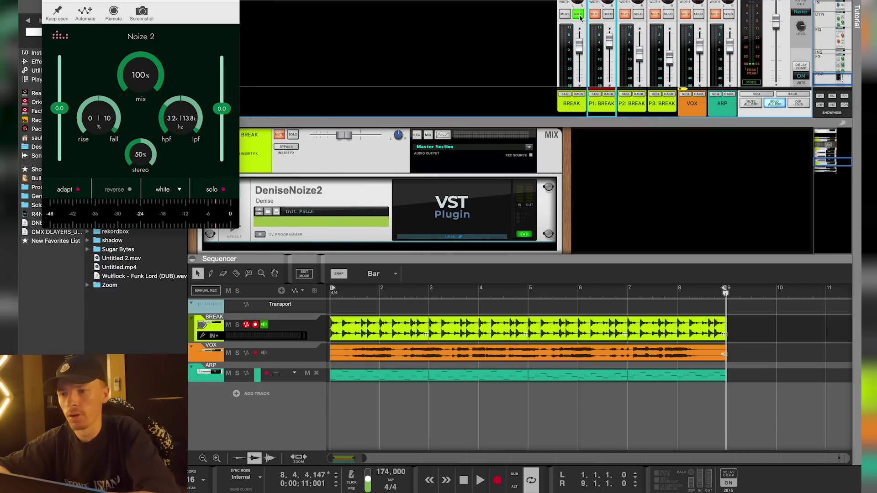
Unsolo BREAK, fold P3: BREAK, and add a ValhallaRoom_x64 reverb to the VOX channel.
click(579, 15)
click(207, 135)
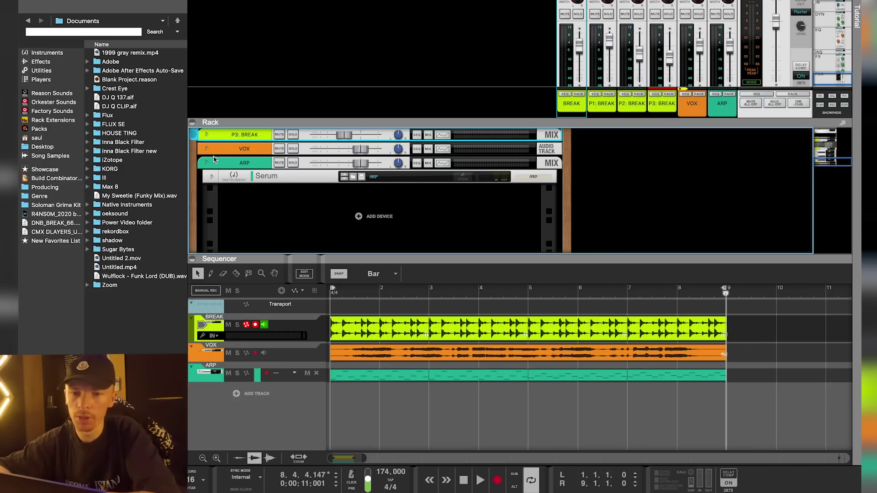
click(698, 94)
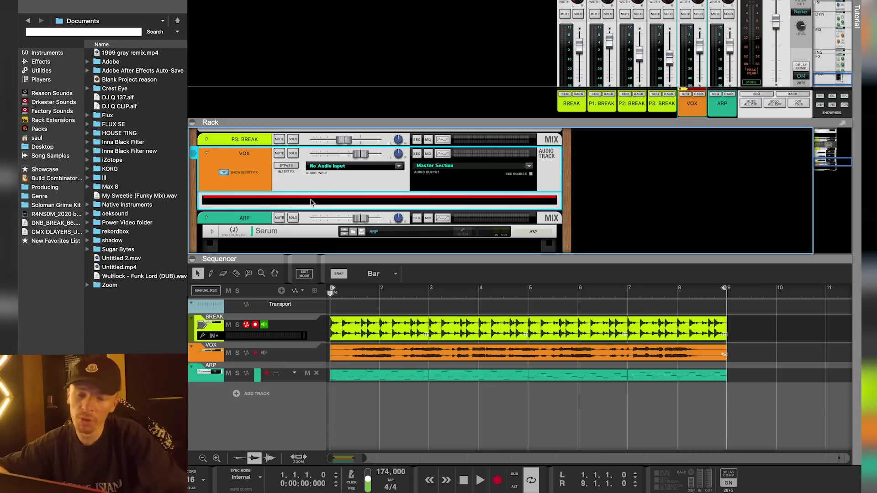
right_click(310, 203)
mouse_move(338, 304)
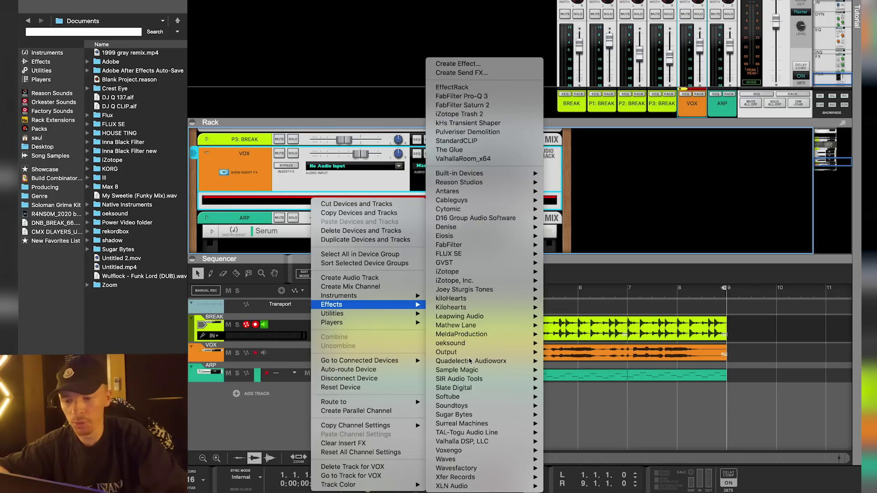
mouse_move(463, 460)
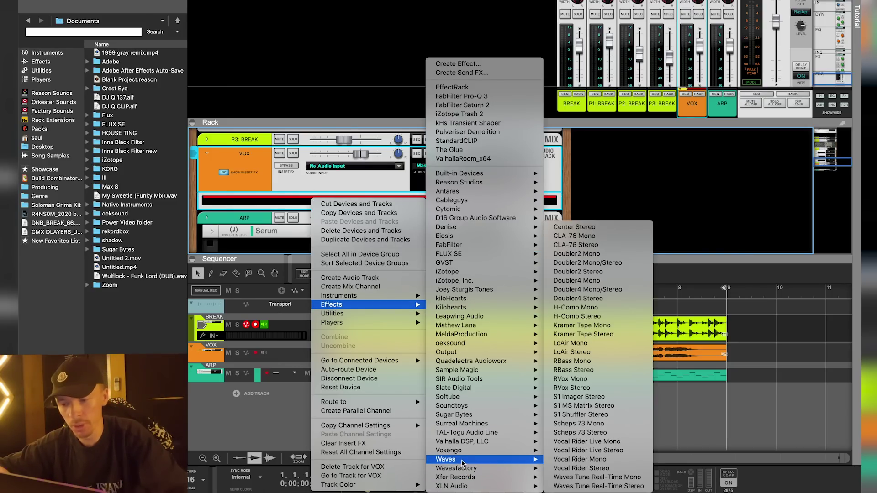
mouse_move(463, 441)
click(589, 461)
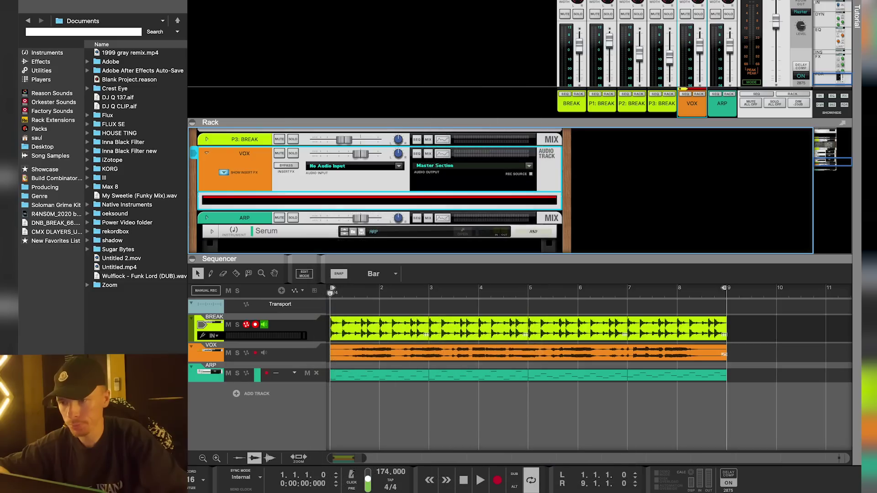
Solo VOX, compare the reverb bypassed and active, then delete the ValhallaRoom device.
click(699, 13)
key(space)
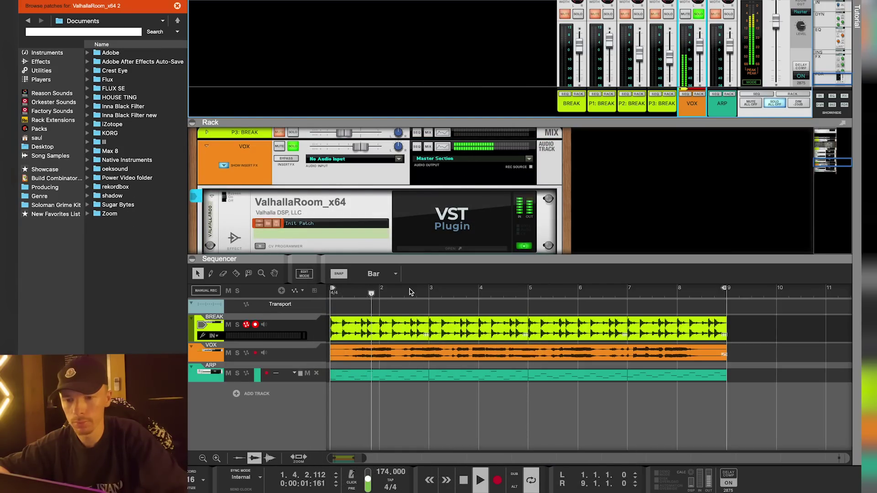
click(224, 200)
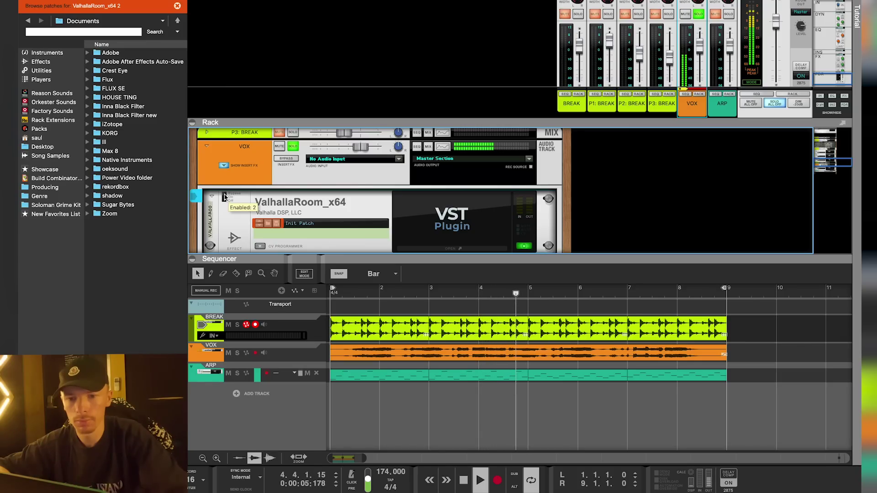
click(224, 199)
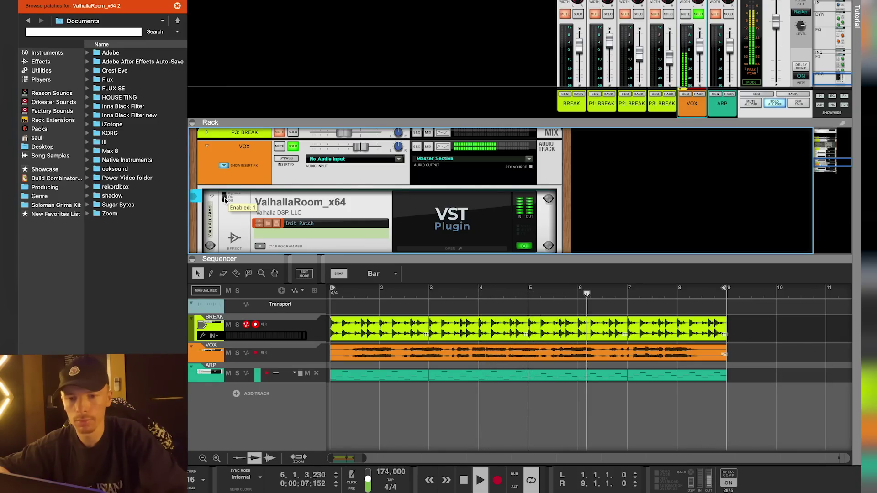
key(space)
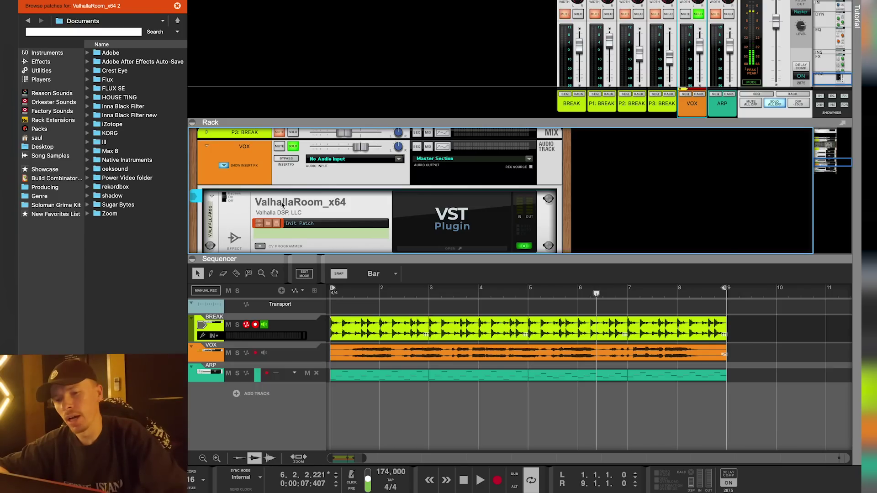
key(Delete)
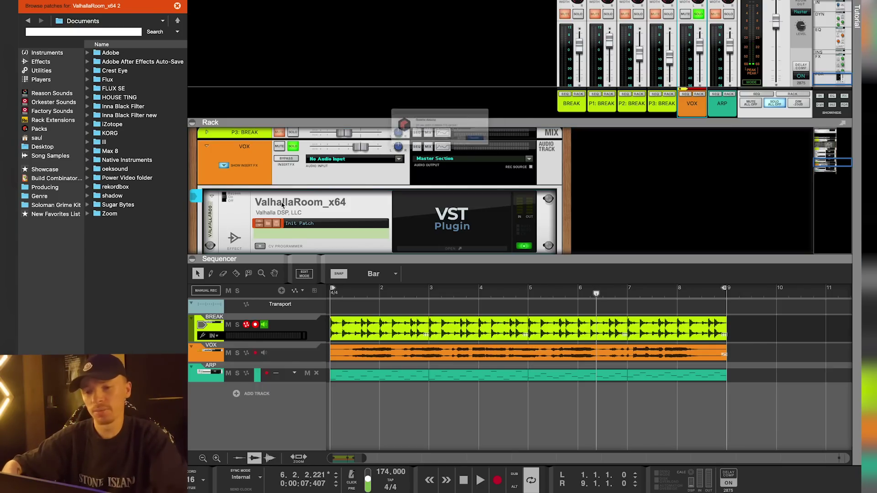
key(Return)
click(208, 146)
Create a parallel channel, P1: VOX, from the VOX channel.
right_click(246, 149)
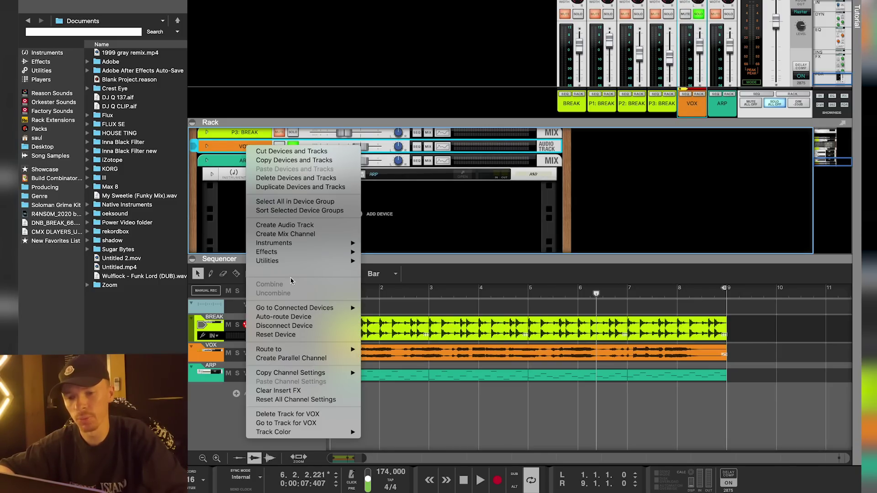
click(231, 155)
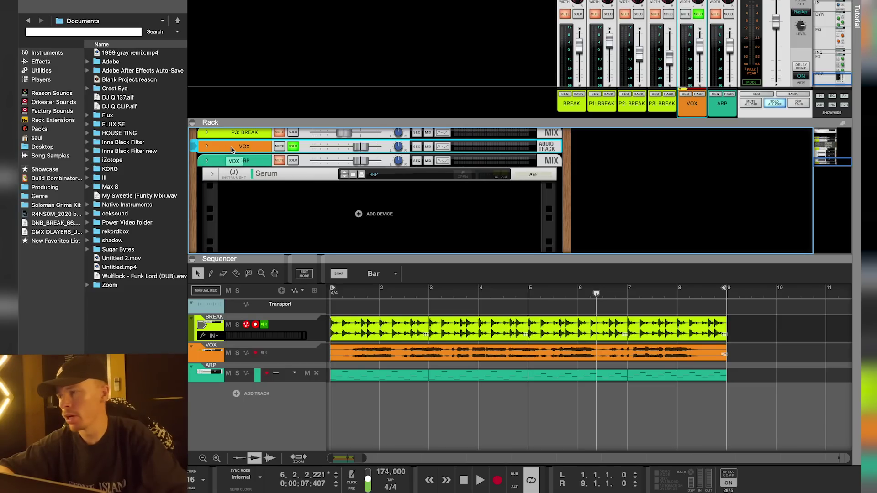
right_click(231, 149)
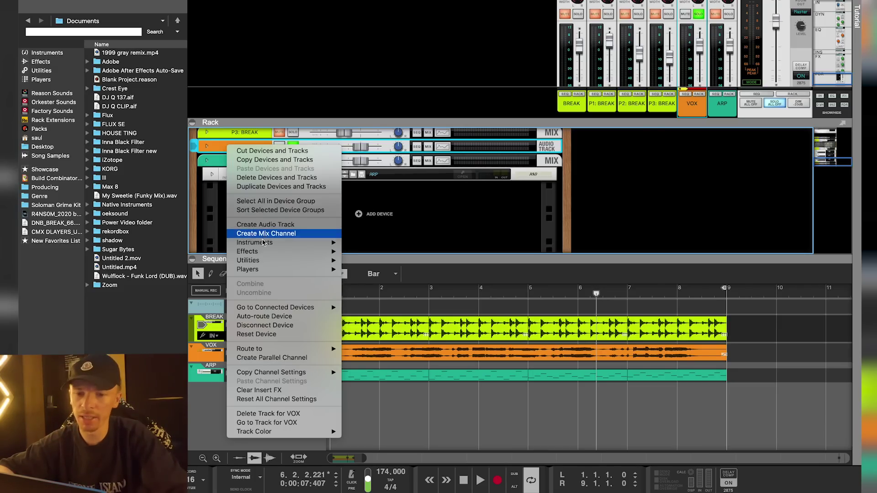
mouse_move(255, 254)
mouse_move(278, 246)
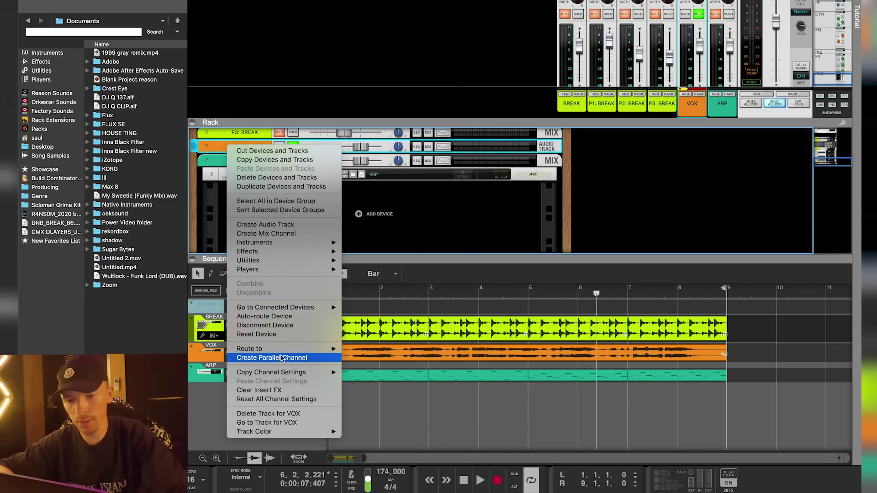
click(282, 358)
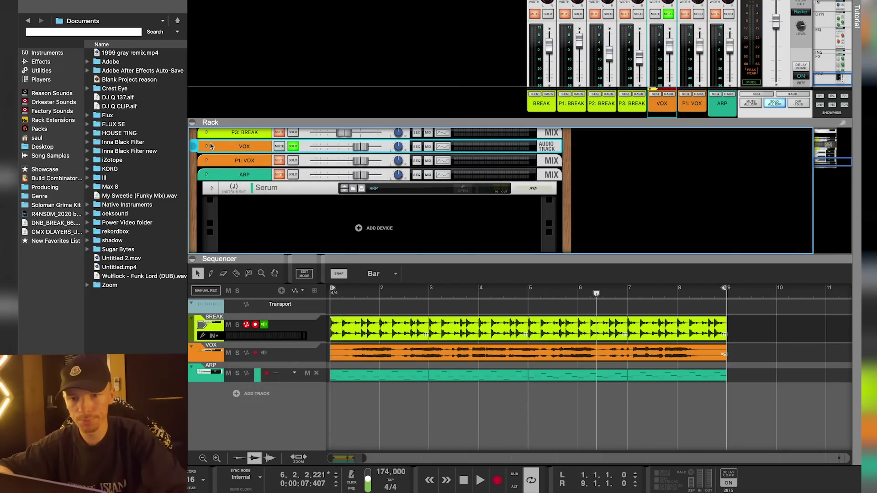
Expand P1: VOX, solo it, and show its insert effects area.
click(206, 147)
click(206, 146)
click(206, 161)
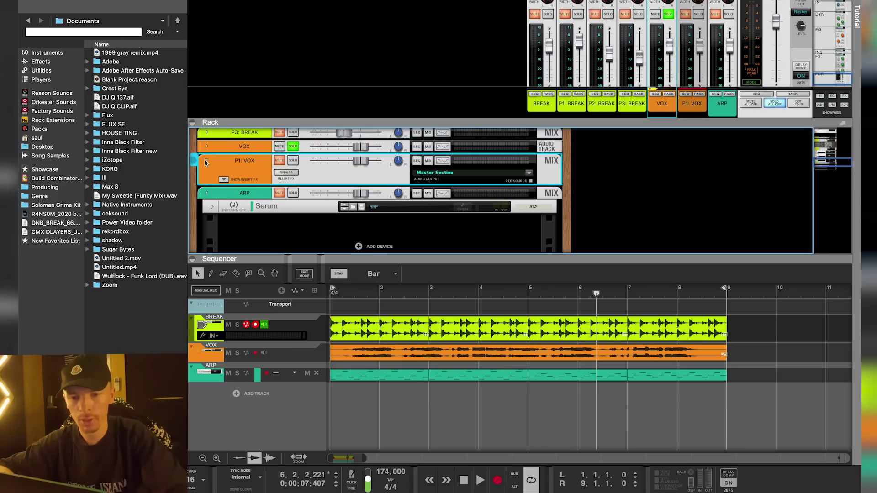
click(293, 160)
click(223, 179)
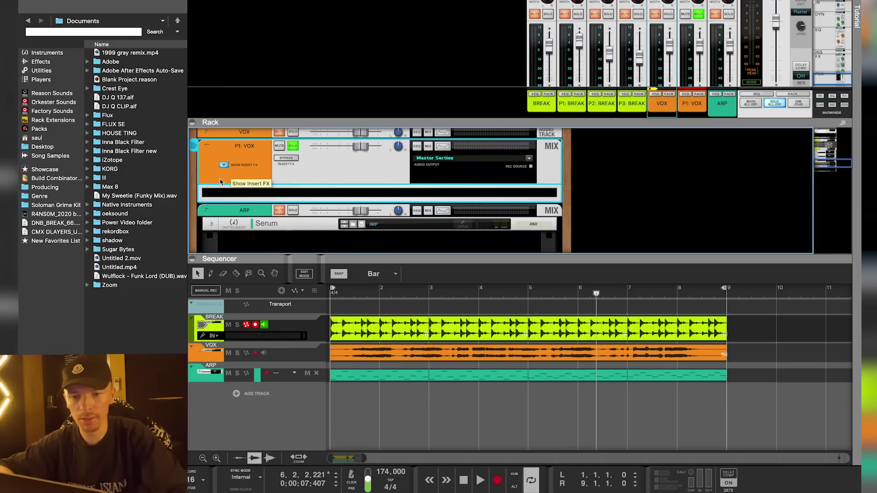
Insert a FabFilter Pro-Q 3 on P1: VOX with a low-cut band dragged up.
right_click(231, 195)
mouse_move(274, 297)
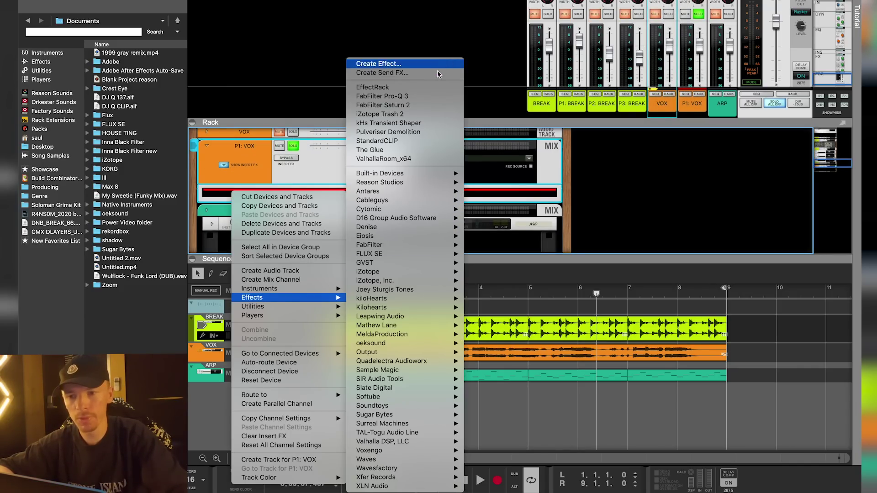
click(423, 97)
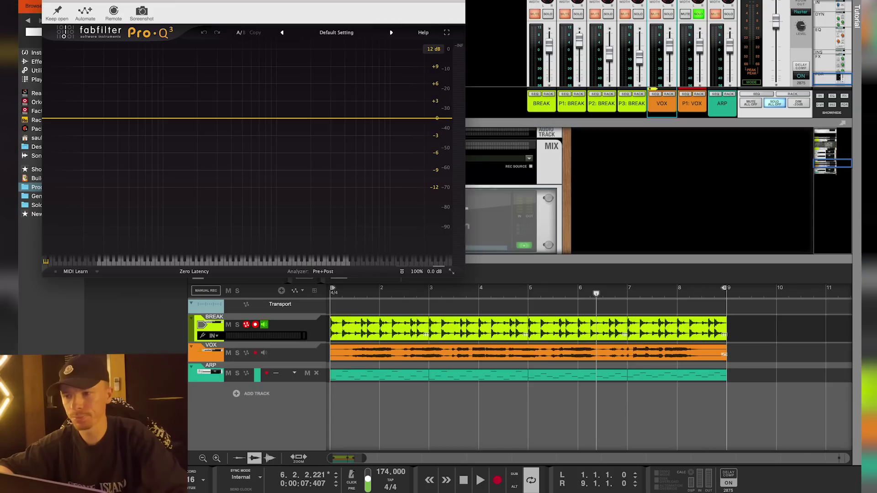
click(105, 120)
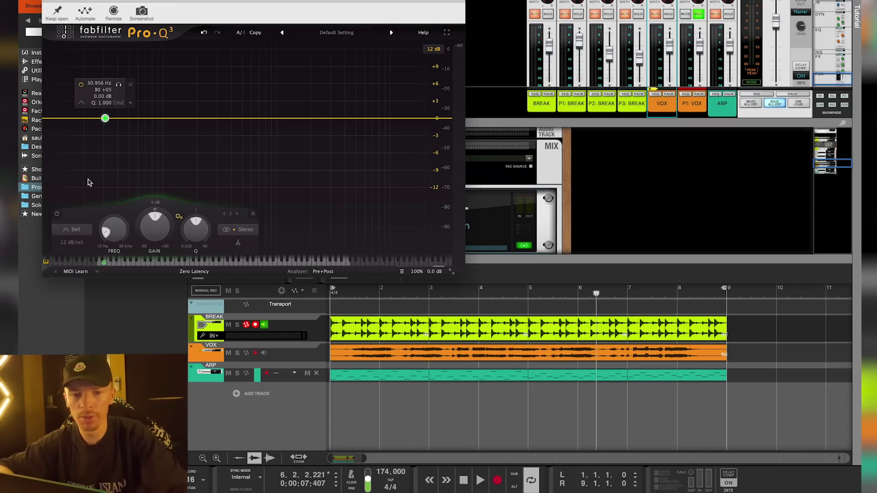
click(71, 229)
click(73, 159)
scroll(106, 120, up, 2)
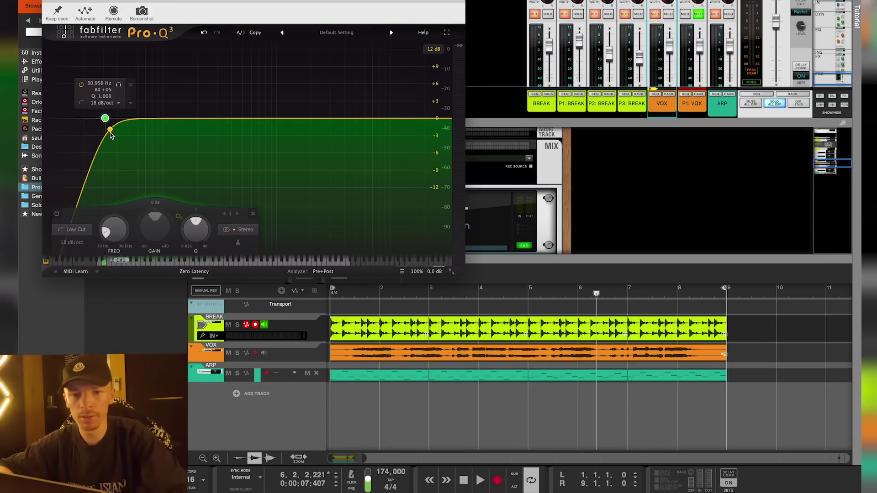
drag(106, 119, 189, 123)
Add a high cut around 11 kHz and play back the band-limited vocal.
key(space)
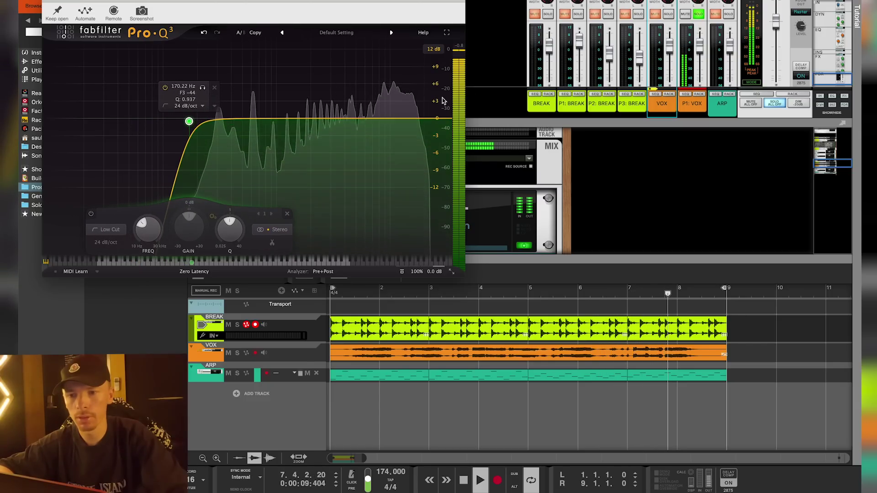
click(424, 118)
key(space)
scroll(423, 120, up, 1)
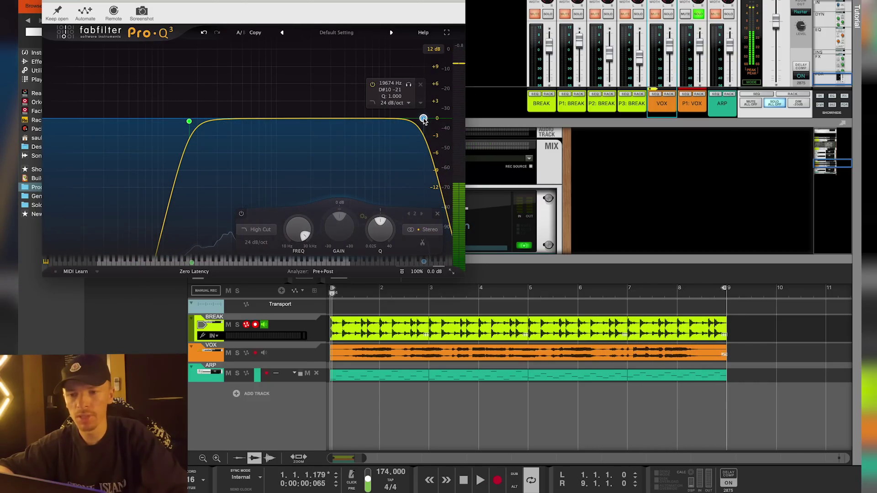
drag(423, 120, 396, 126)
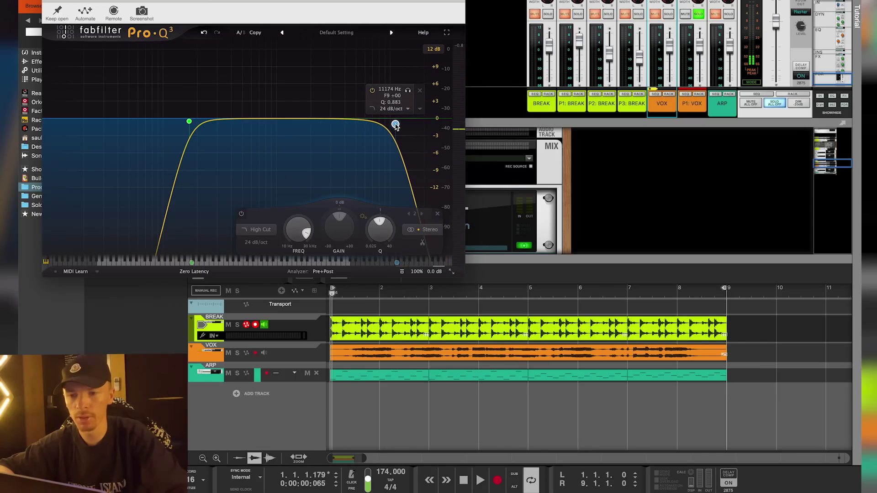
key(space)
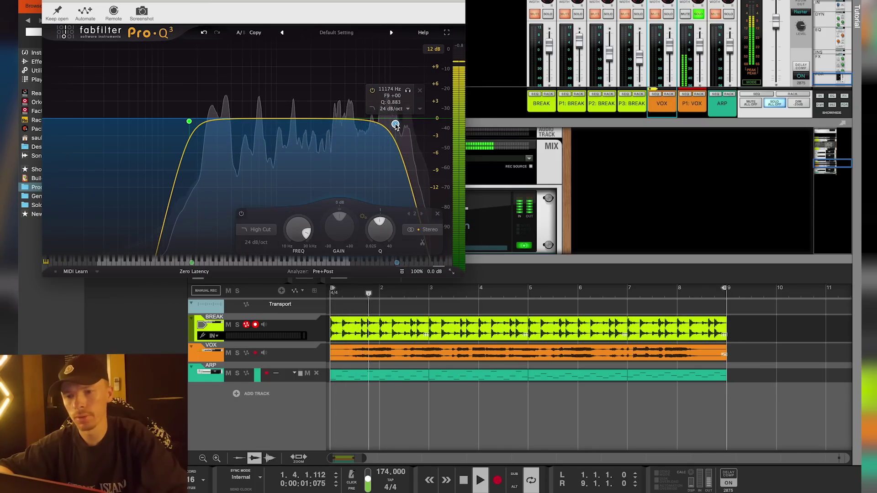
key(space)
Add a ValhallaRoom_x64 reverb after the Pro-Q 3 with the 174bpm 2 bar hall preset.
key(super+w)
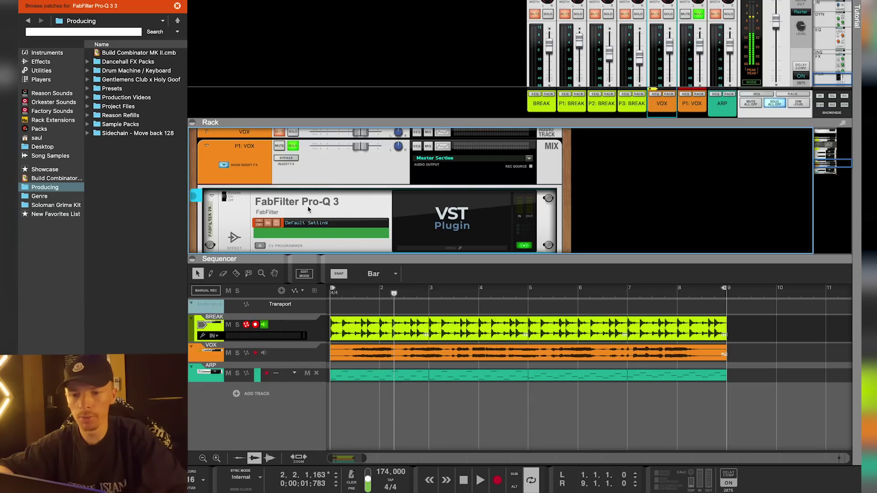
scroll(308, 206, down, 1)
right_click(292, 211)
mouse_move(325, 315)
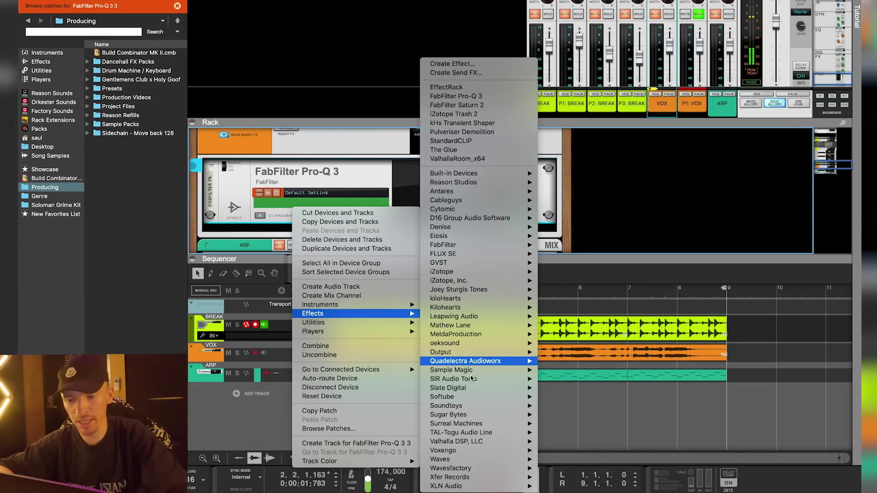
mouse_move(473, 441)
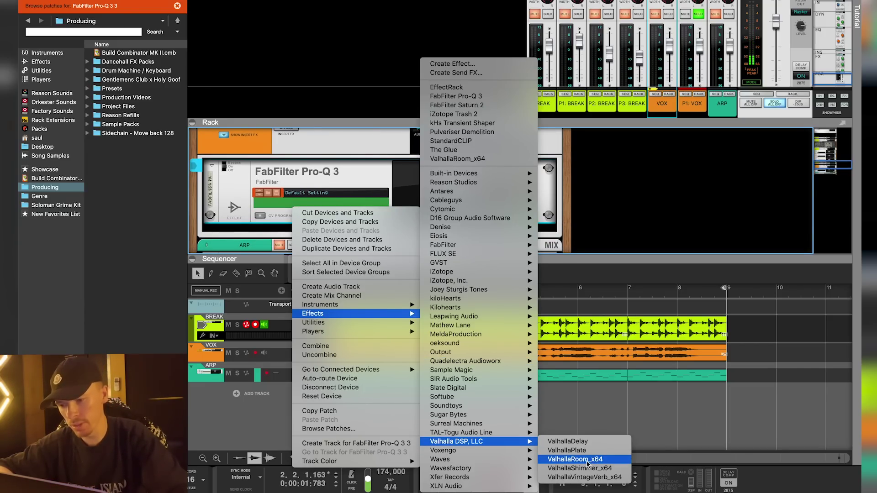
click(588, 463)
click(283, 200)
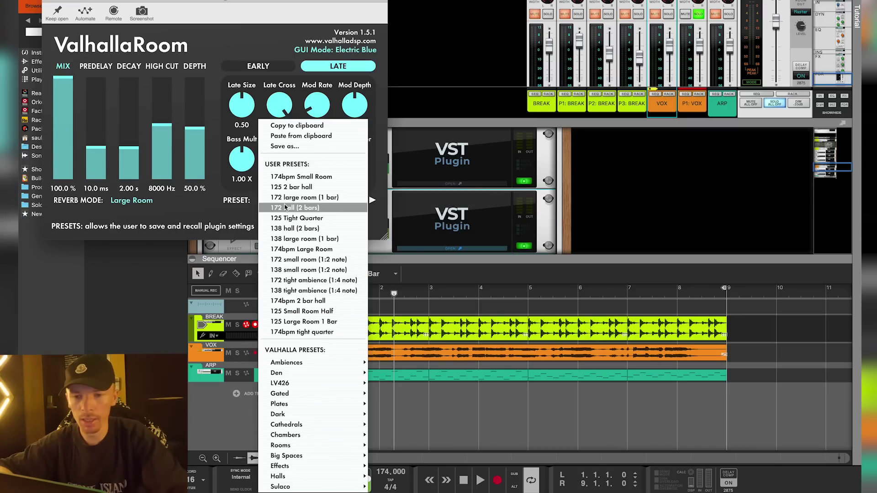
click(327, 302)
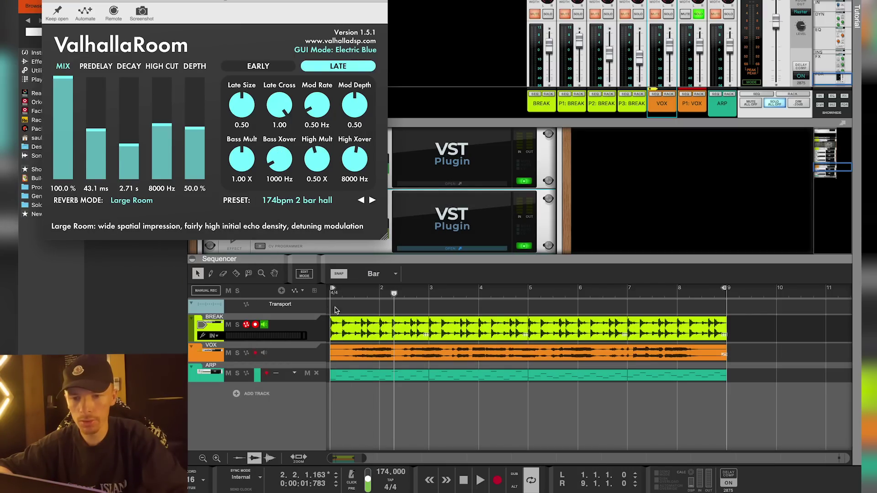
click(49, 2)
Solo VOX and P1: VOX, then raise P1: VOX from silence to about -10.5 dB.
scroll(319, 202, up, 2)
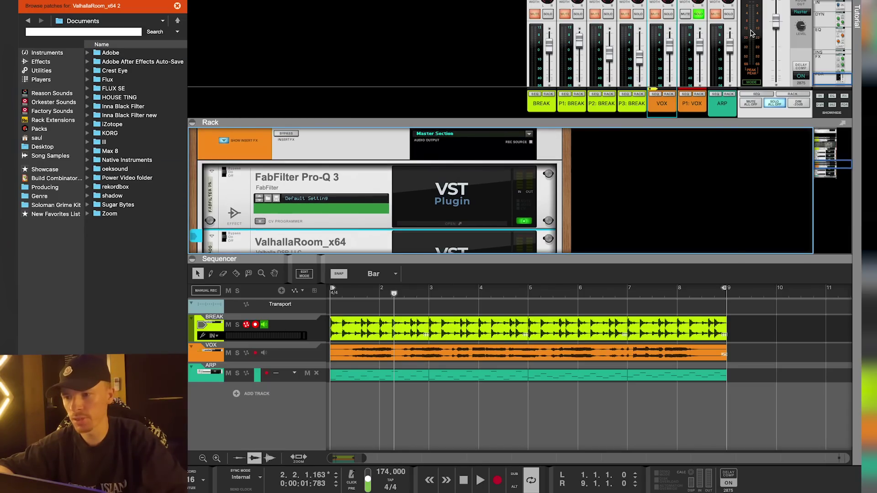
key(space)
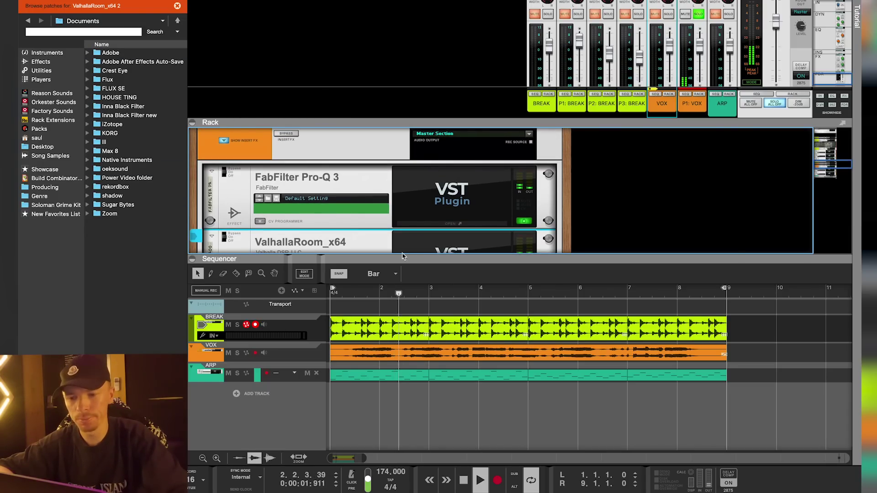
click(699, 15)
key(space)
click(667, 14)
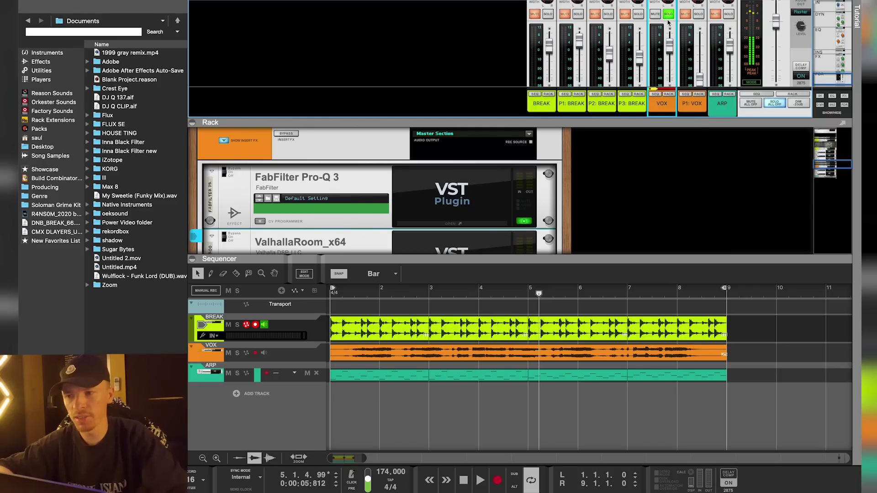
click(697, 15)
key(space)
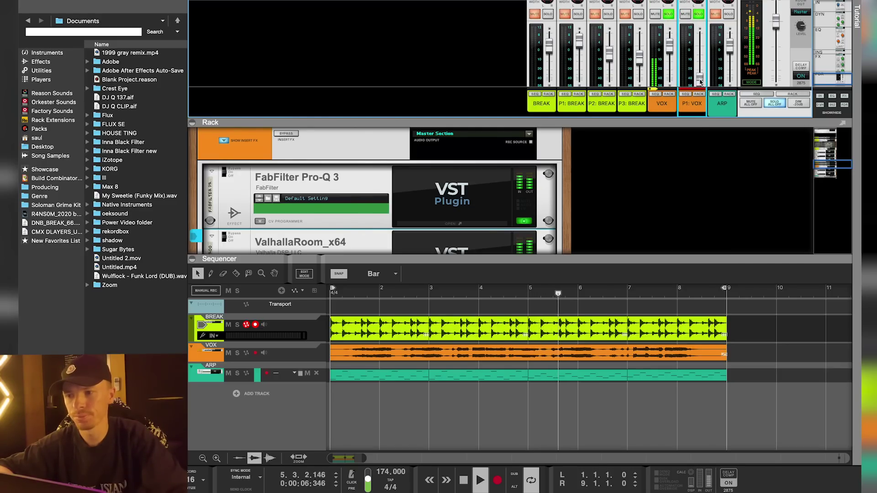
drag(700, 82, 699, 60)
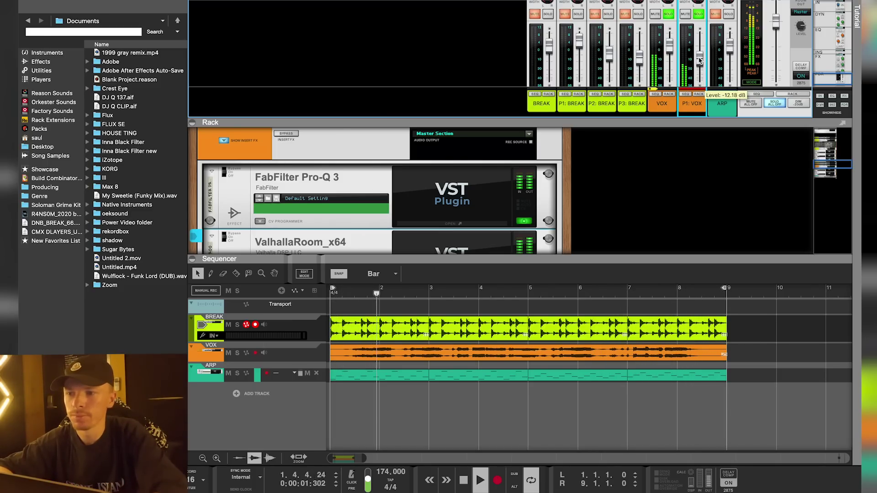
drag(700, 60, 699, 59)
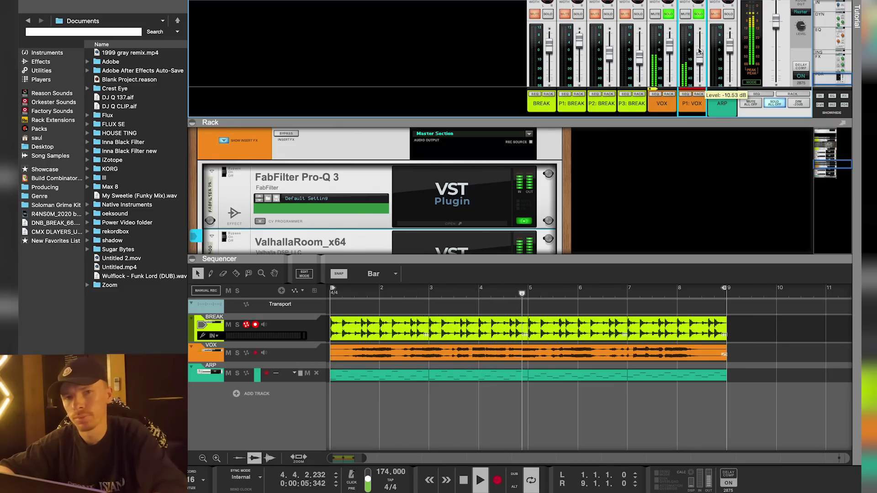
key(space)
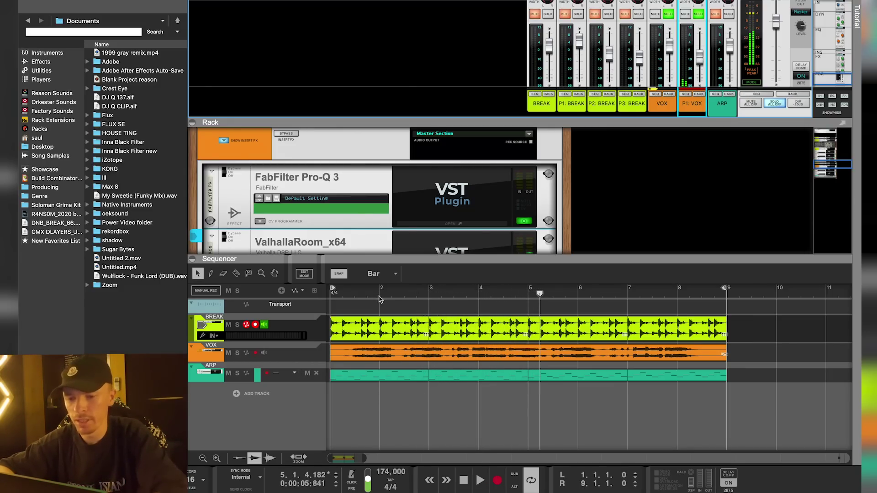
Return the playhead to bar 1 and unsolo P1: VOX.
click(379, 298)
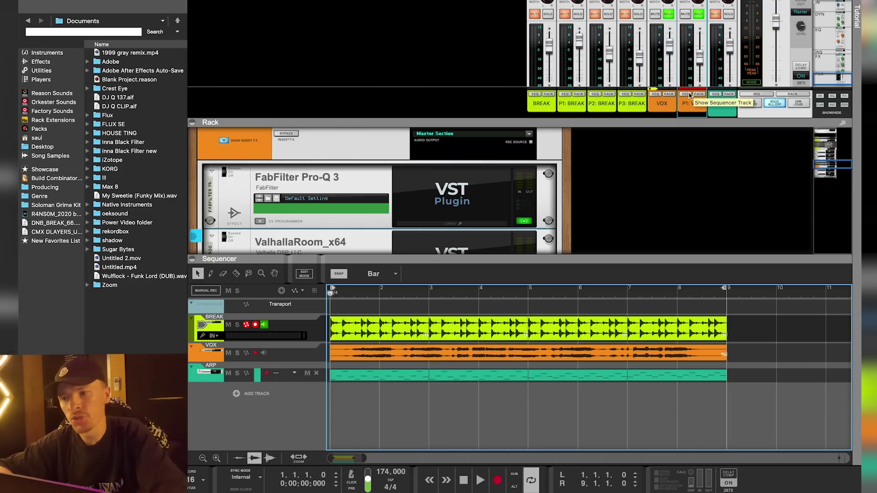
scroll(374, 191, down, 2)
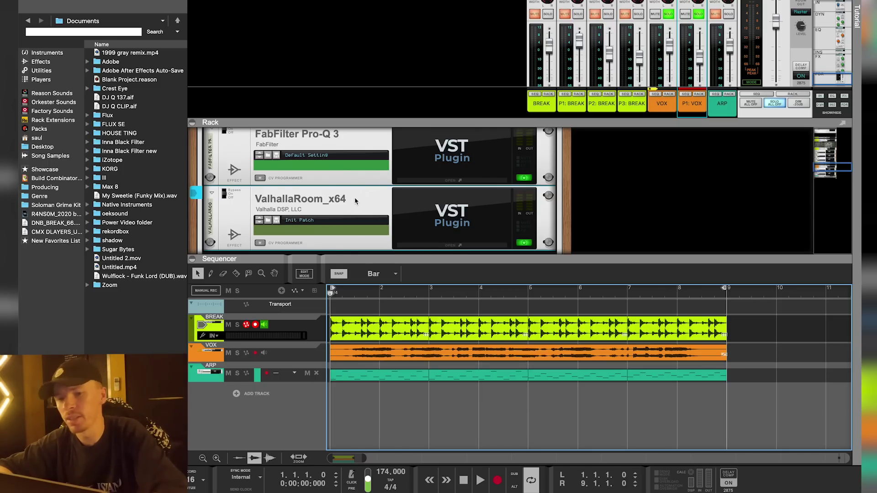
scroll(355, 201, down, 2)
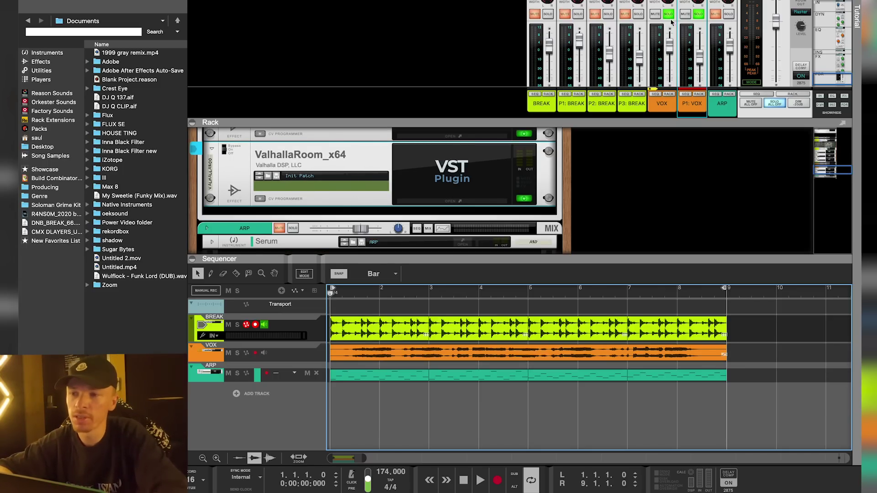
click(698, 15)
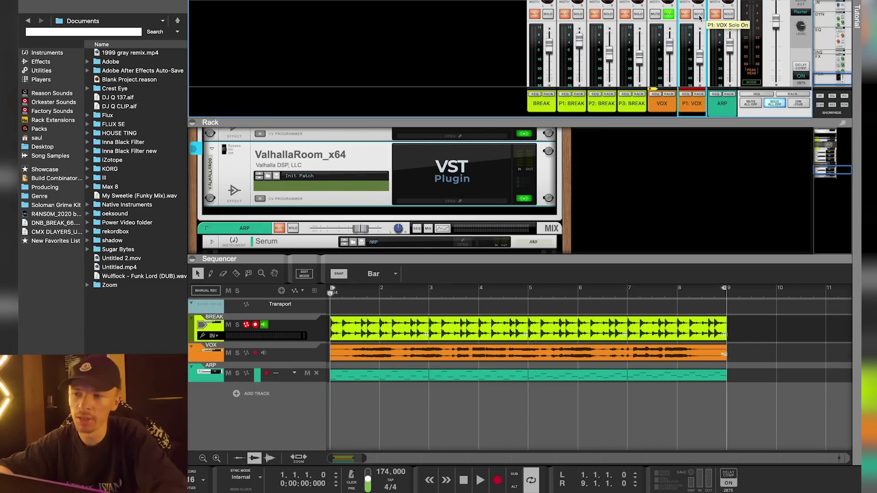
Create a second vocal parallel channel, P2: VOX, from P1: VOX.
key(space)
right_click(691, 101)
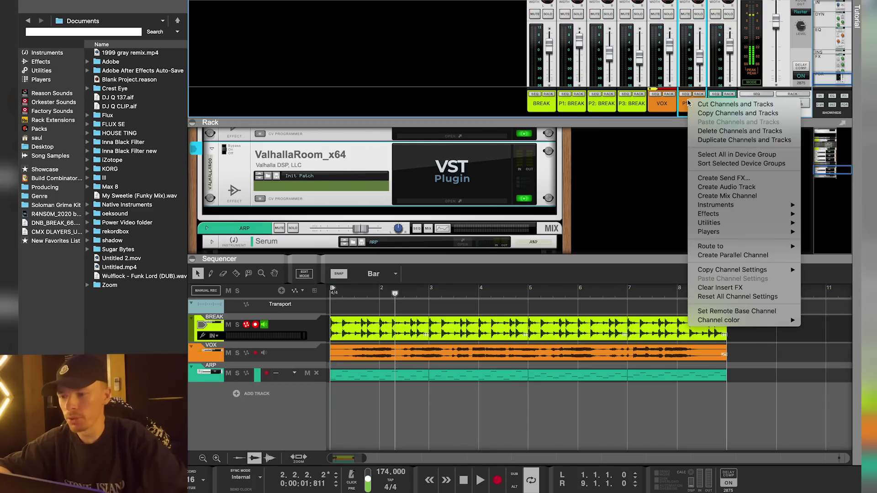
click(746, 259)
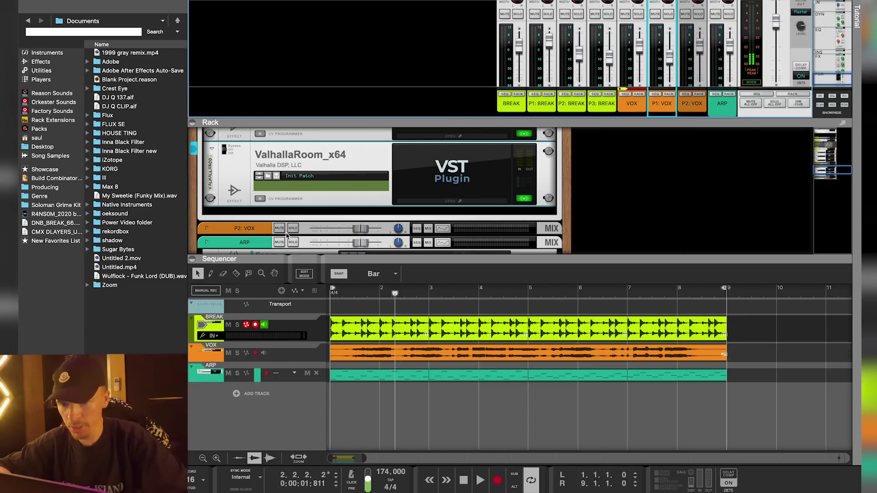
Insert a FabFilter Timeless 2 delay on P2: VOX.
right_click(242, 214)
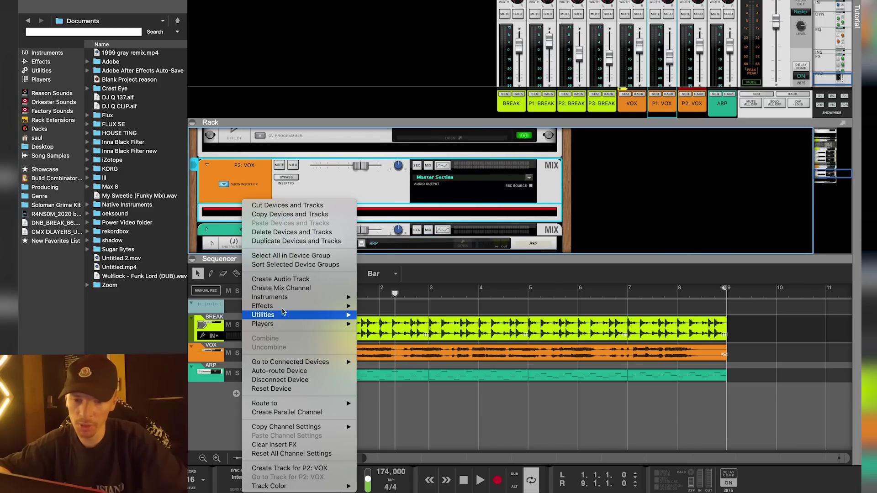
mouse_move(279, 306)
mouse_move(411, 245)
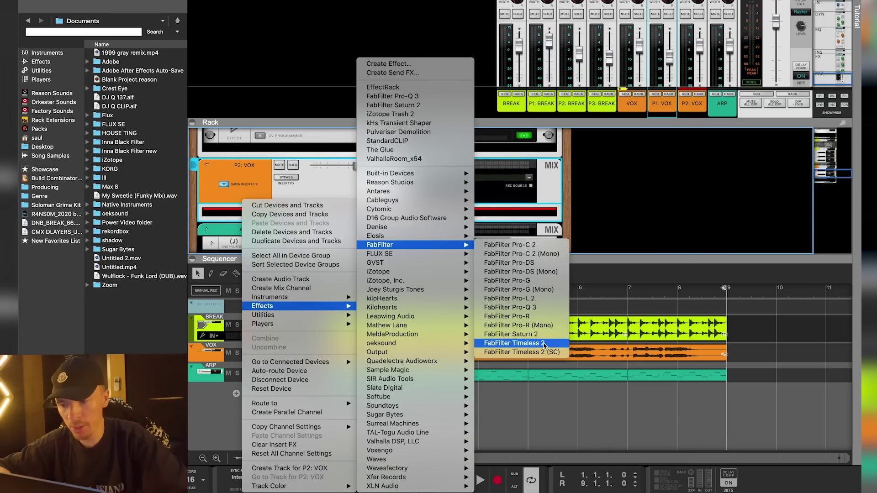
click(543, 343)
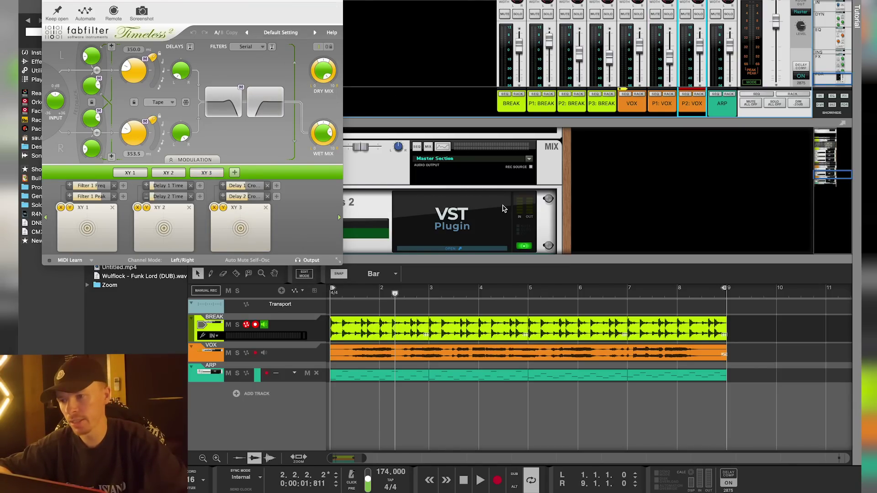
Solo P2: VOX and switch its Timeless 2 delay to the Basic Stereo Delay preset.
click(698, 13)
key(space)
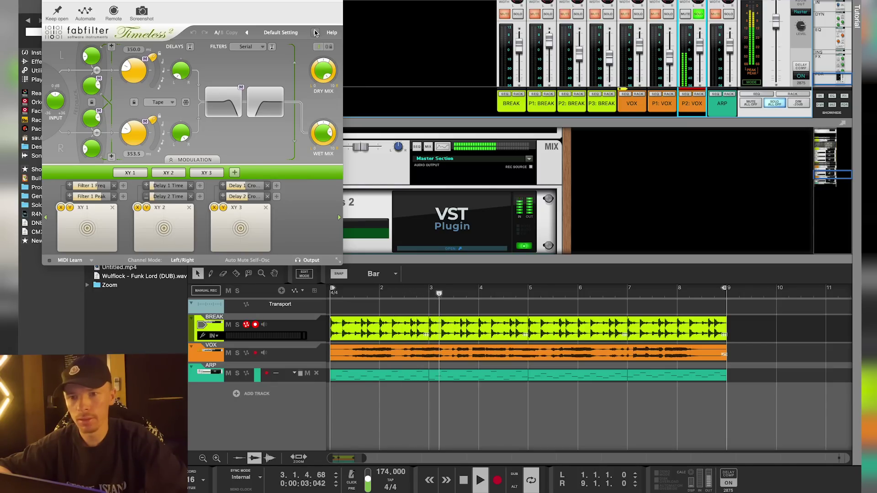
click(283, 32)
mouse_move(292, 43)
mouse_move(361, 44)
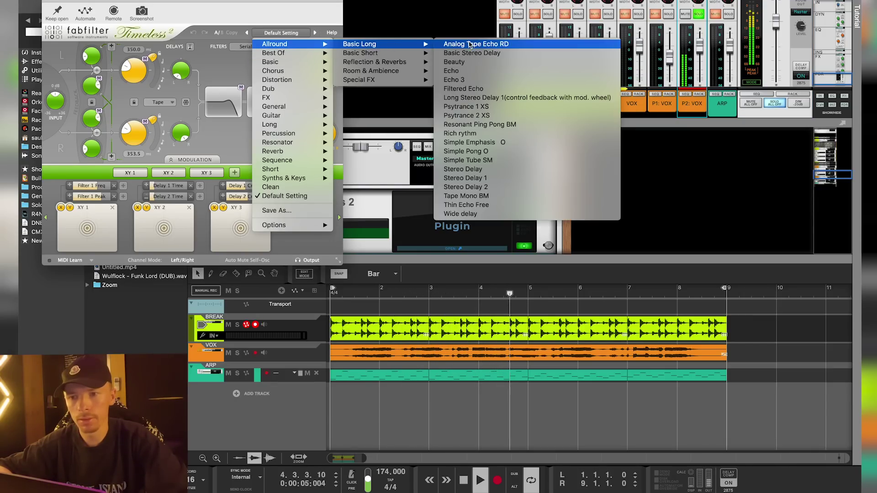
click(469, 44)
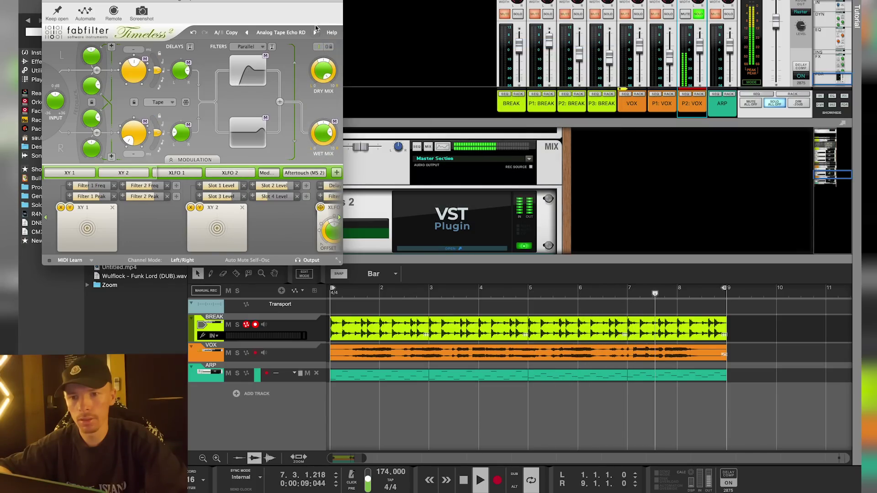
click(315, 32)
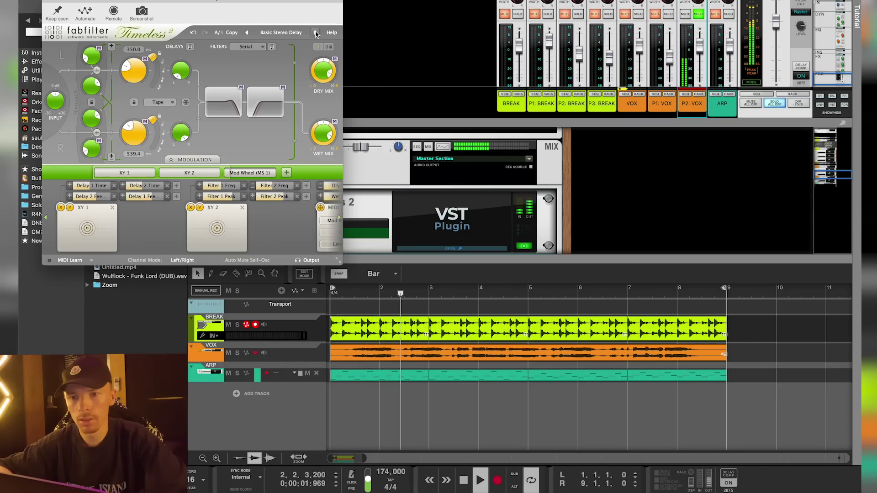
key(space)
Rebalance the P2: VOX level to about -6.6 dB and close the delay window.
mouse_move(328, 77)
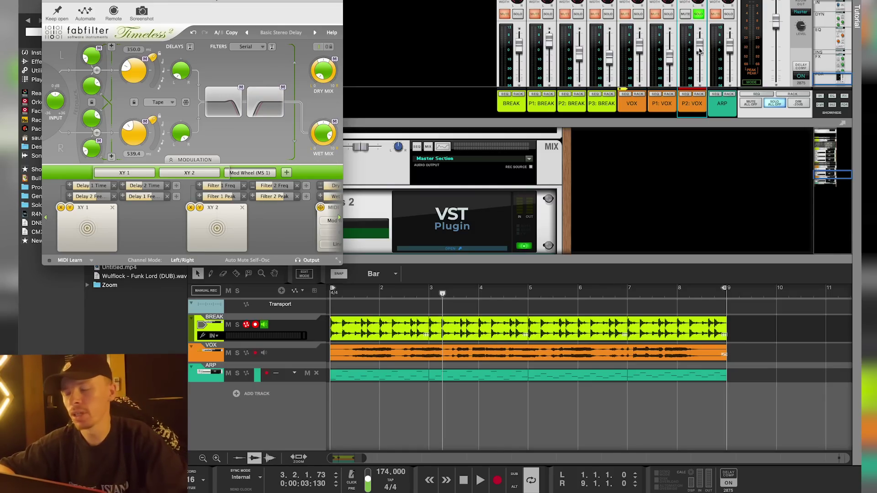
click(700, 51)
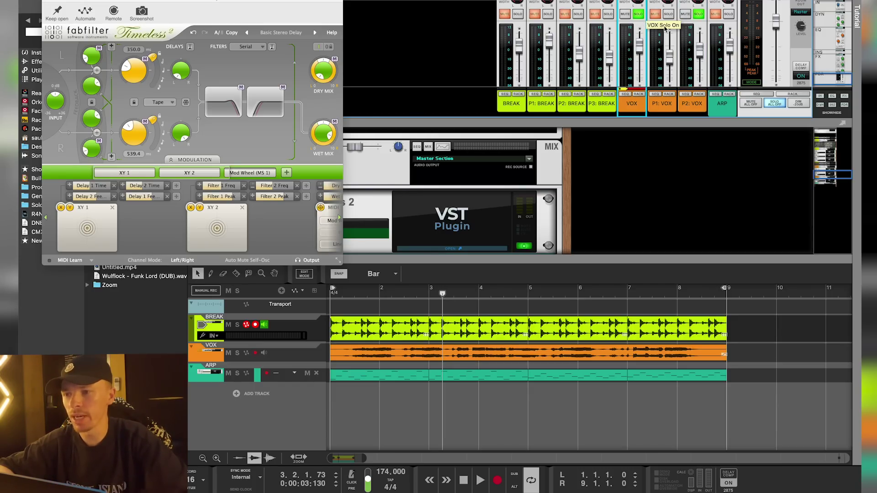
drag(700, 75, 700, 55)
key(space)
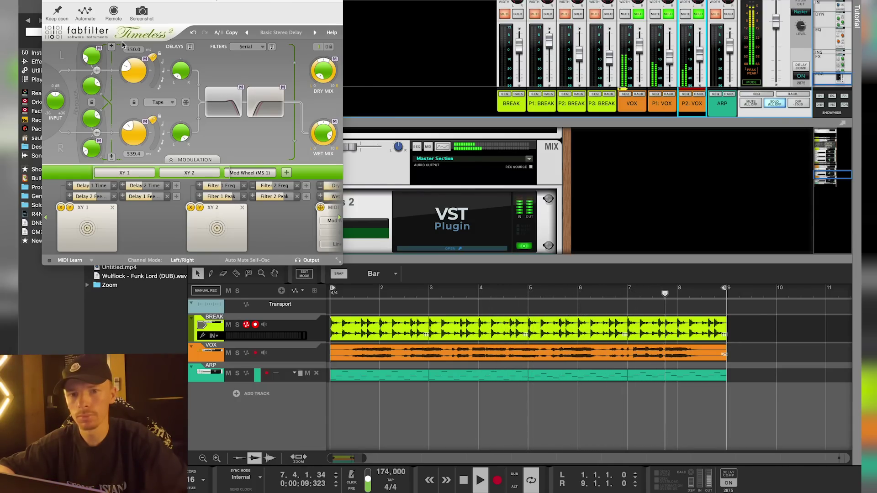
click(53, 1)
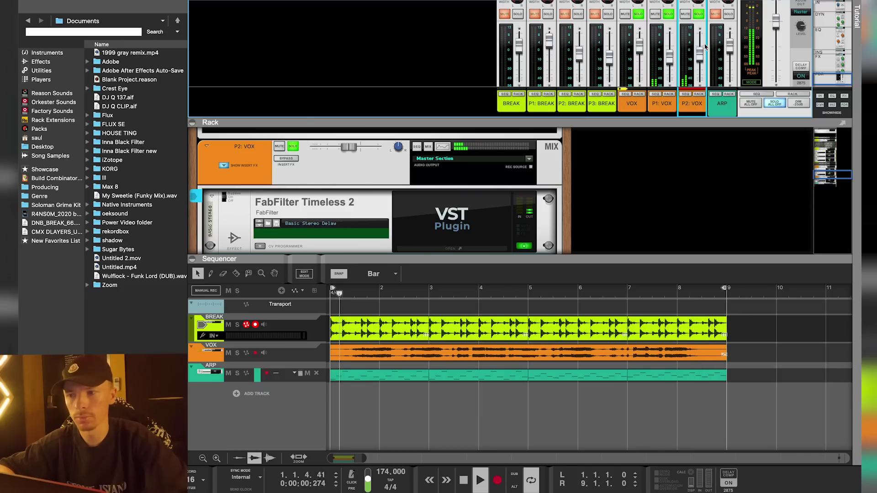
mouse_move(698, 58)
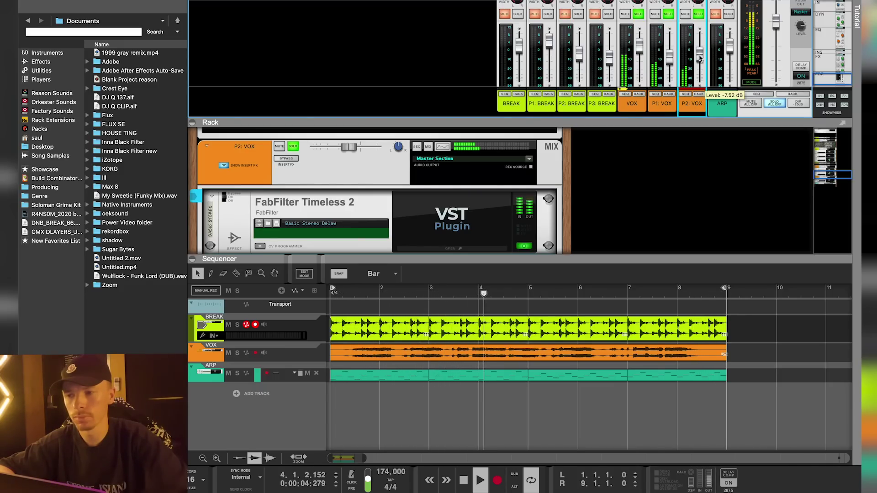
key(space)
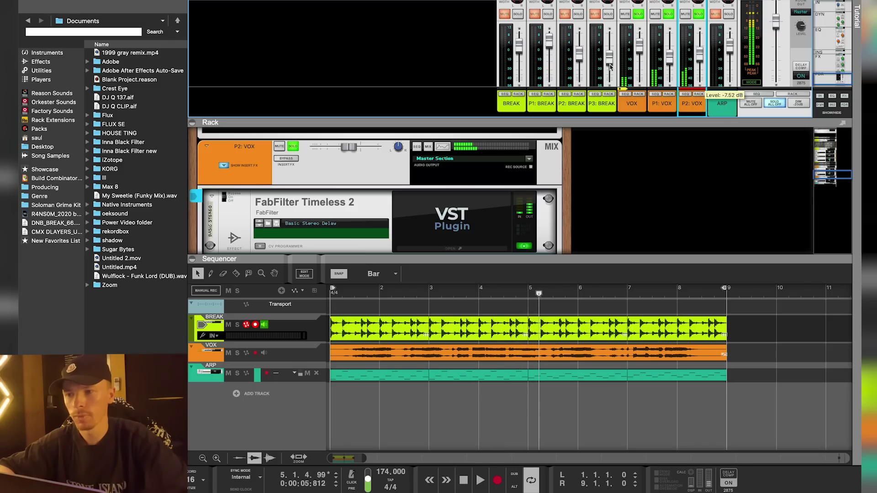
click(634, 109)
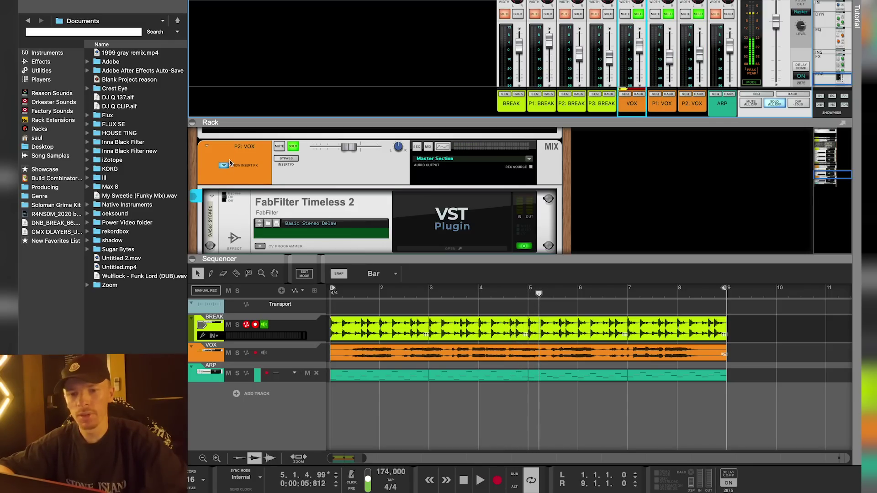
click(206, 148)
right_click(515, 102)
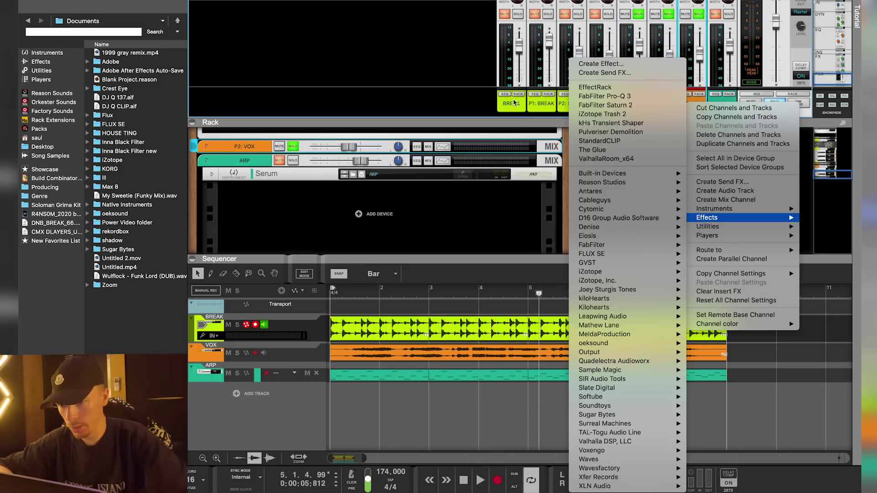
key(Escape)
scroll(629, 105, down, 1)
click(629, 105)
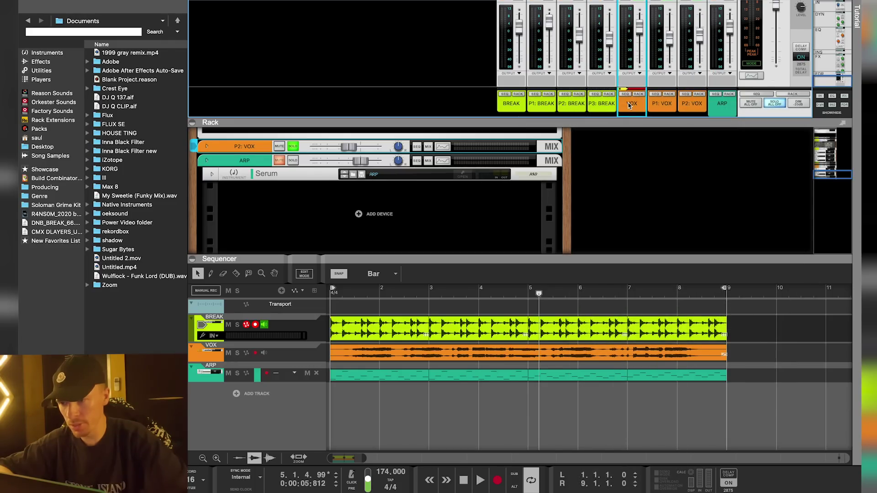
shift+click(689, 107)
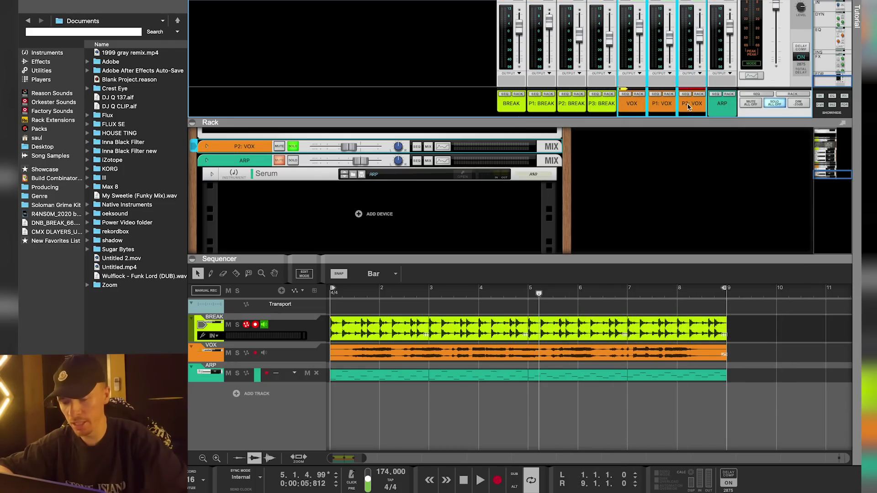
click(512, 104)
scroll(335, 178, up, 3)
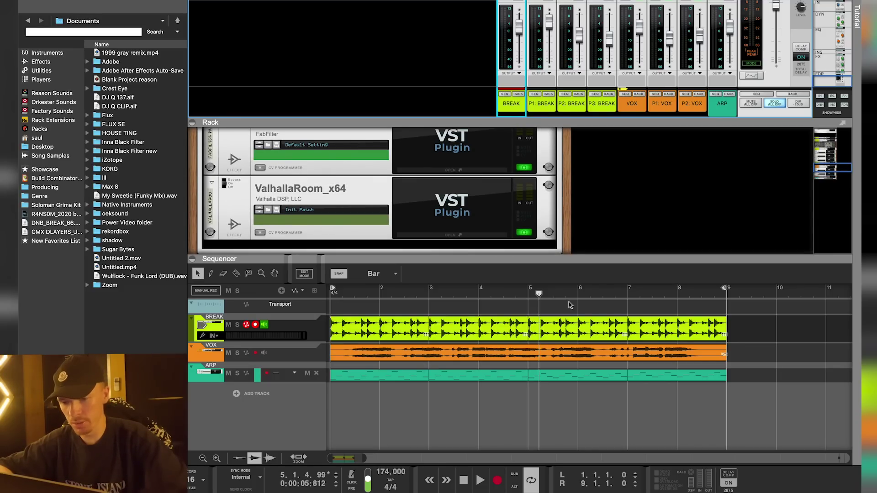
click(631, 103)
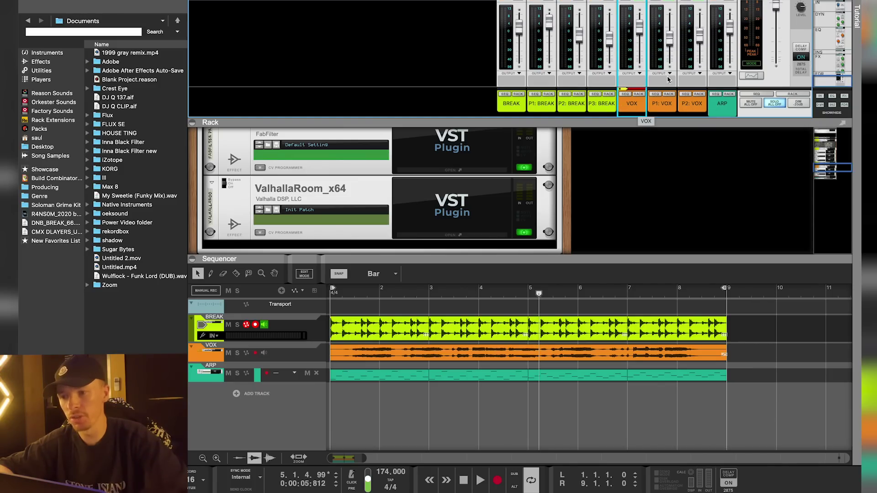
Route VOX, P1: VOX and P2: VOX to a new output Bus 1.
shift+click(684, 107)
click(639, 74)
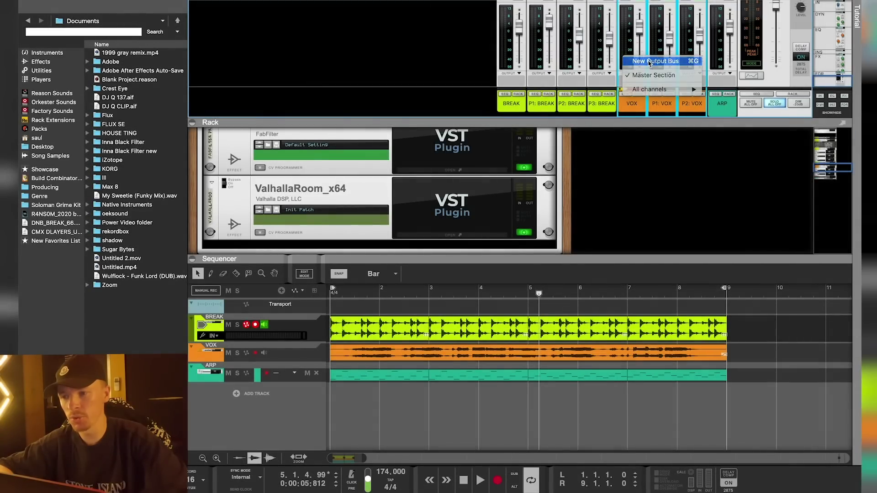
click(648, 61)
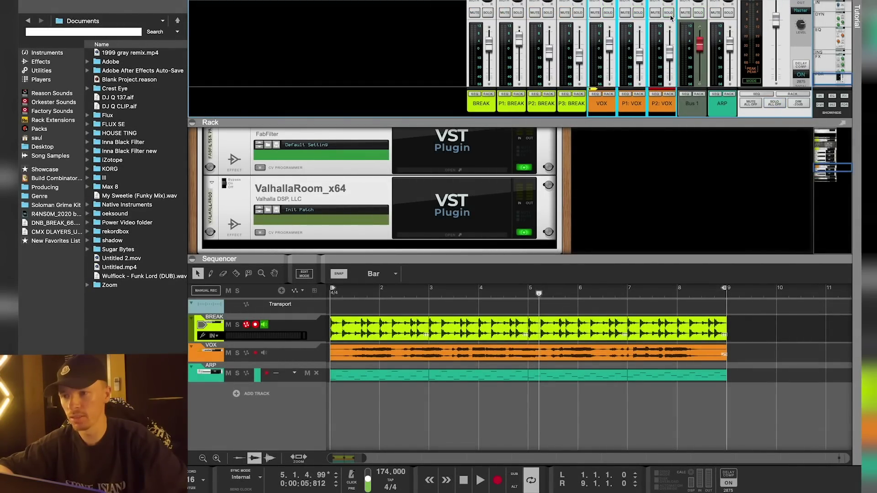
Solo and play the vocal group, toggle P2: VOX mute, then unsolo Bus 1.
click(668, 13)
click(393, 295)
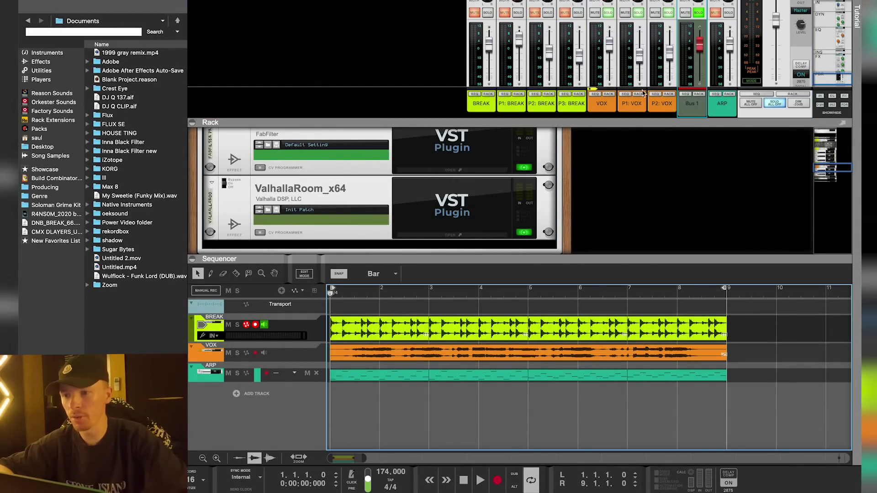
key(space)
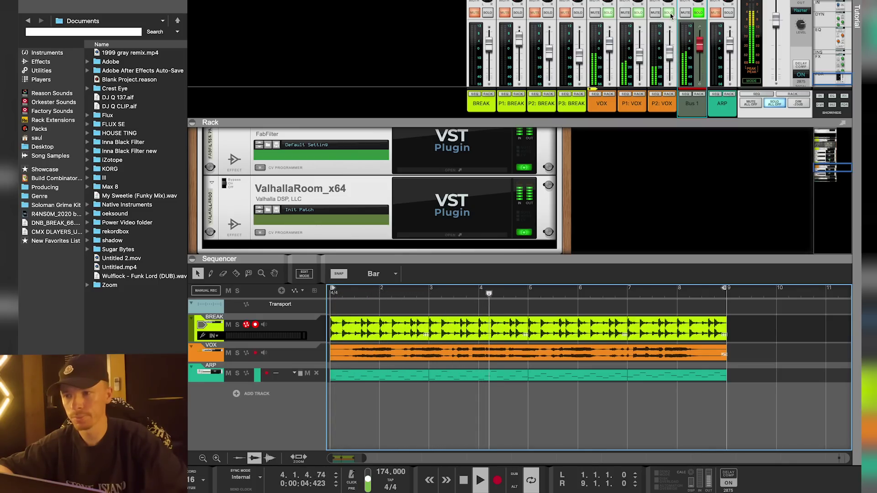
click(655, 13)
click(629, 16)
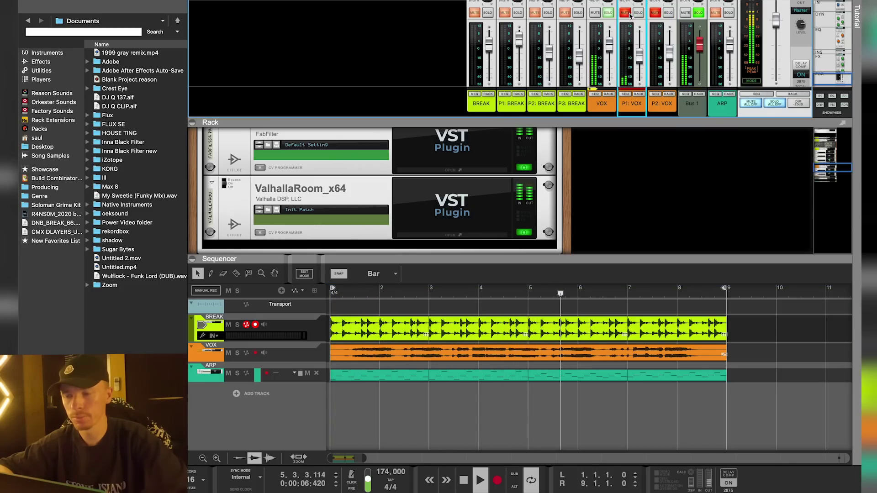
click(655, 13)
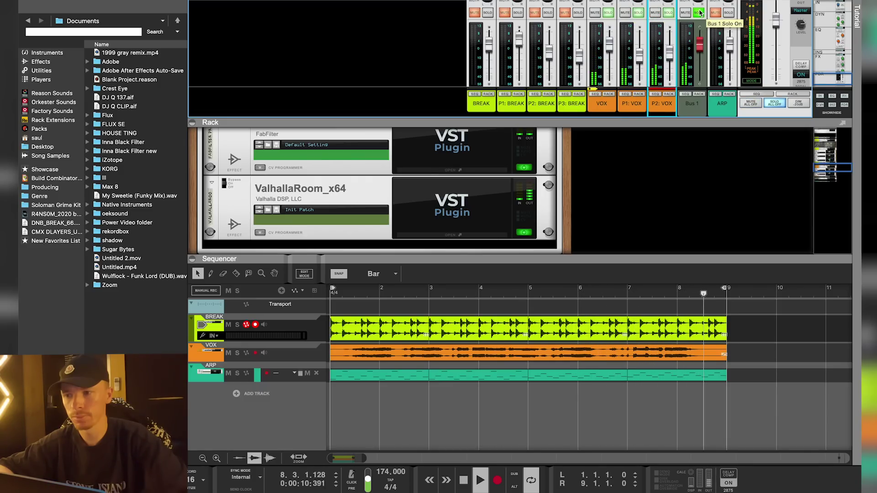
click(698, 12)
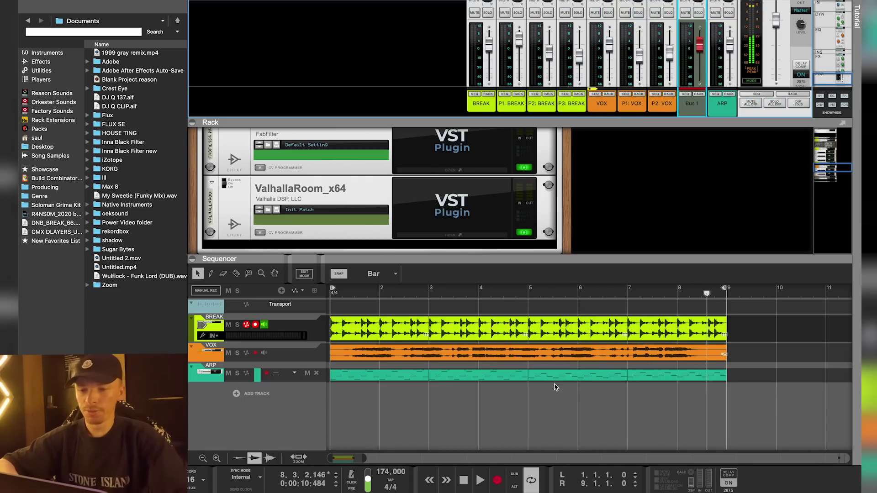
Fold the P1/P2 BREAK, P1/P2 VOX and Bus 1 mix channels in the rack.
scroll(349, 184, up, 10)
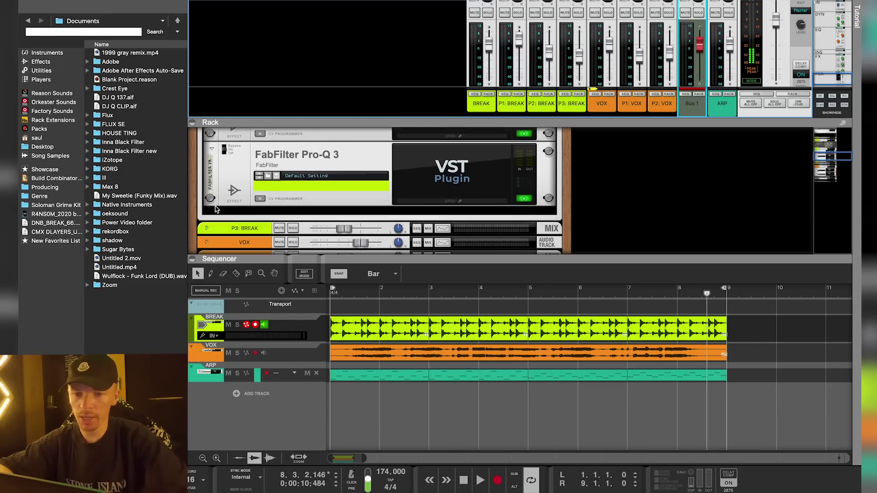
click(206, 229)
click(206, 230)
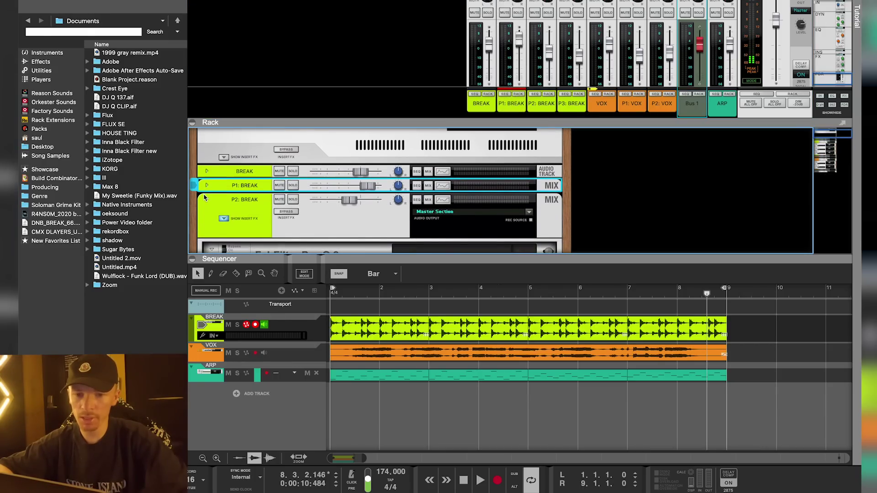
click(206, 197)
click(206, 218)
click(206, 231)
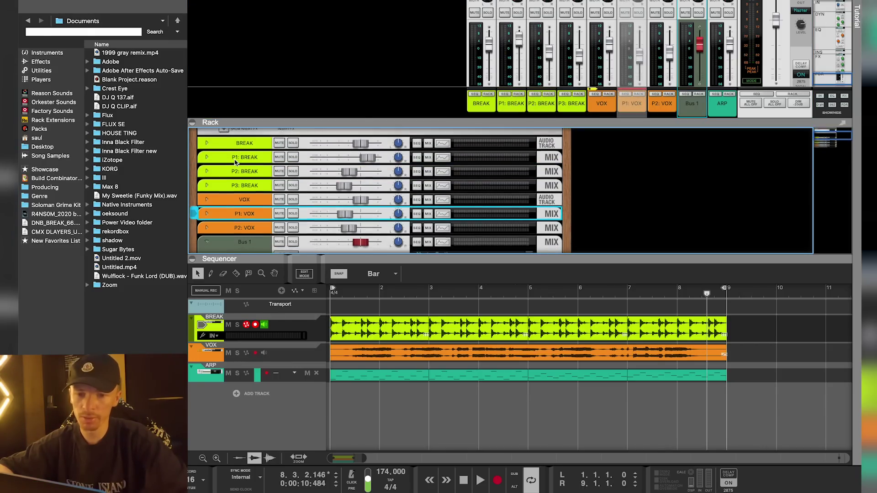
click(208, 209)
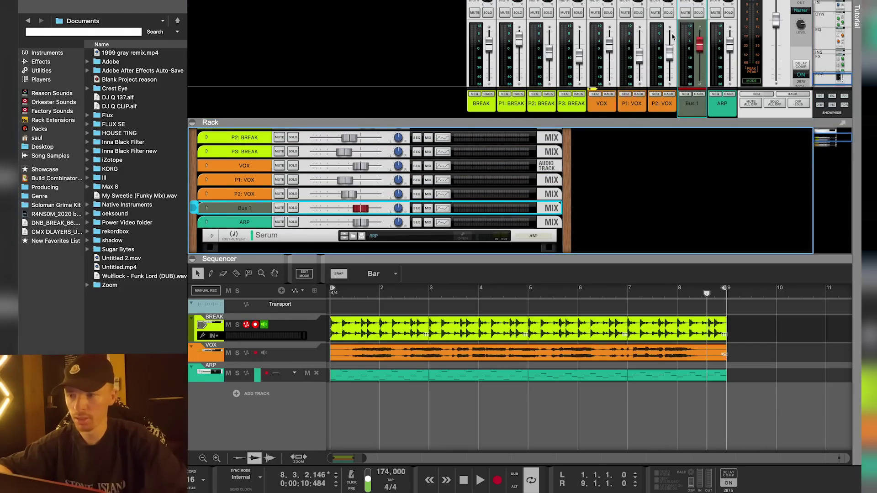
Return to the song start and play the ARP channel soloed.
key(KP_0)
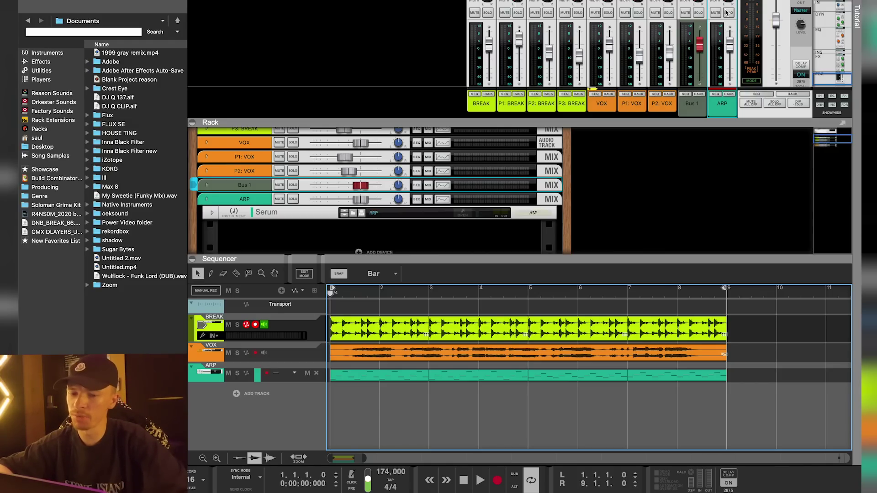
click(726, 13)
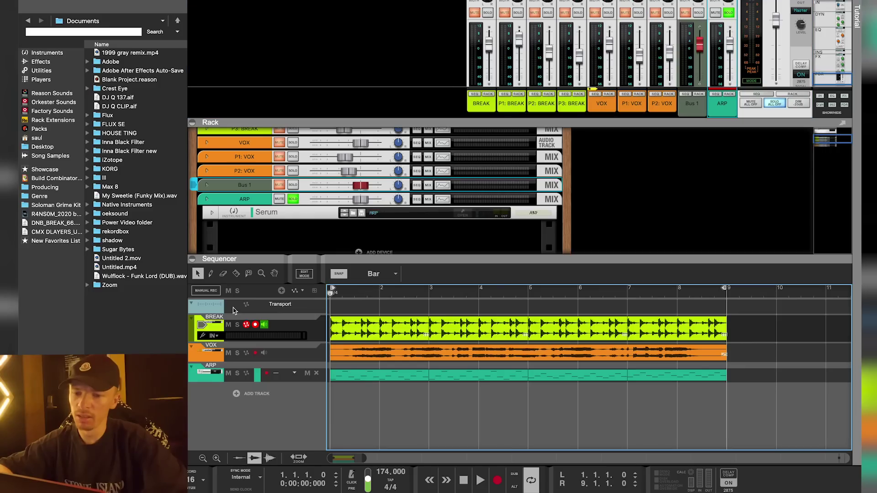
key(space)
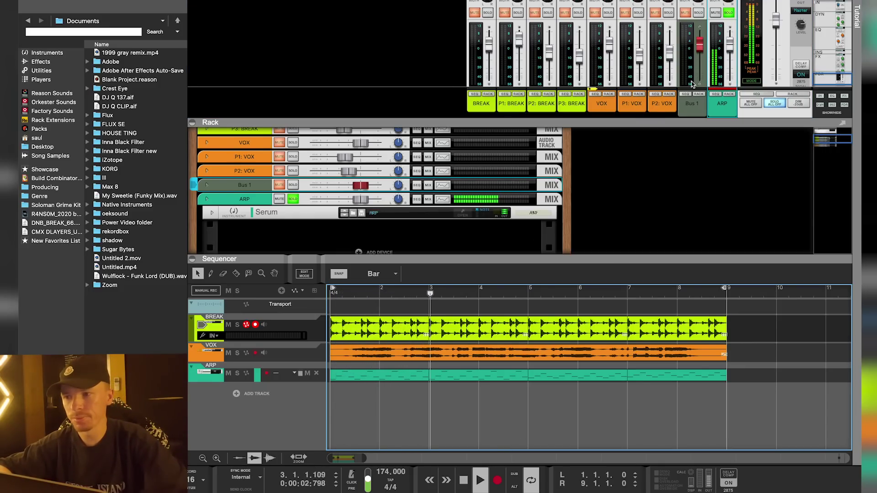
key(space)
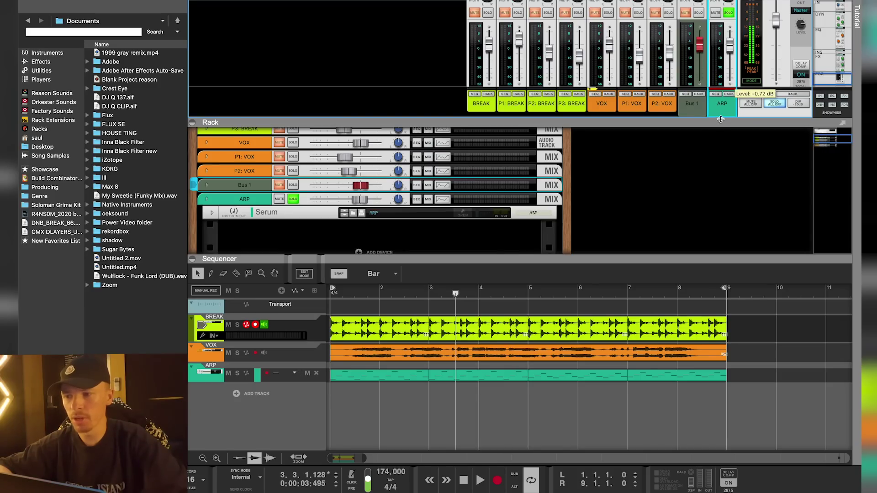
Create a P1: ARP parallel channel and solo it instead of ARP.
right_click(718, 111)
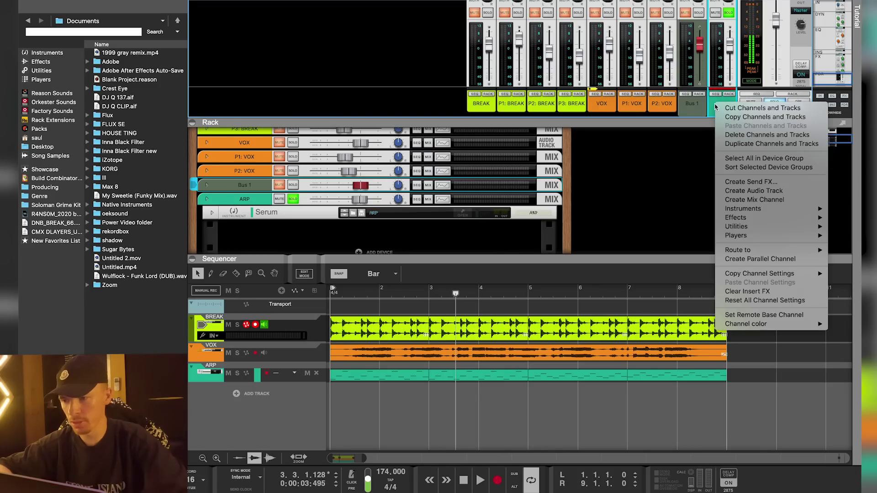
click(747, 260)
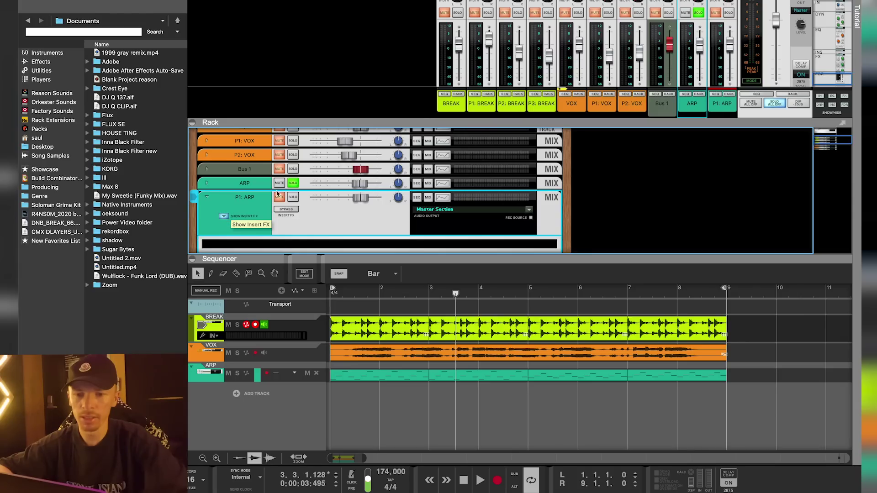
click(292, 183)
click(293, 197)
click(234, 214)
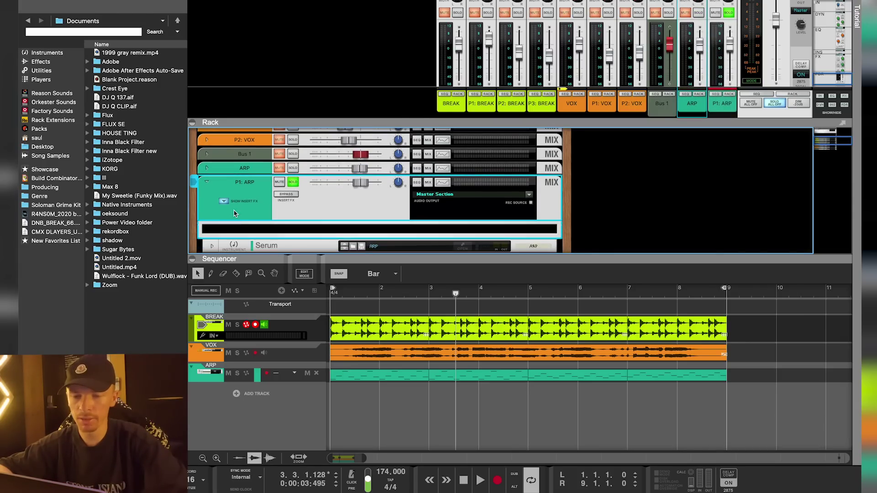
Insert ValhallaRoom on P1: ARP and load the 174bpm Small Room preset.
right_click(236, 228)
mouse_move(274, 306)
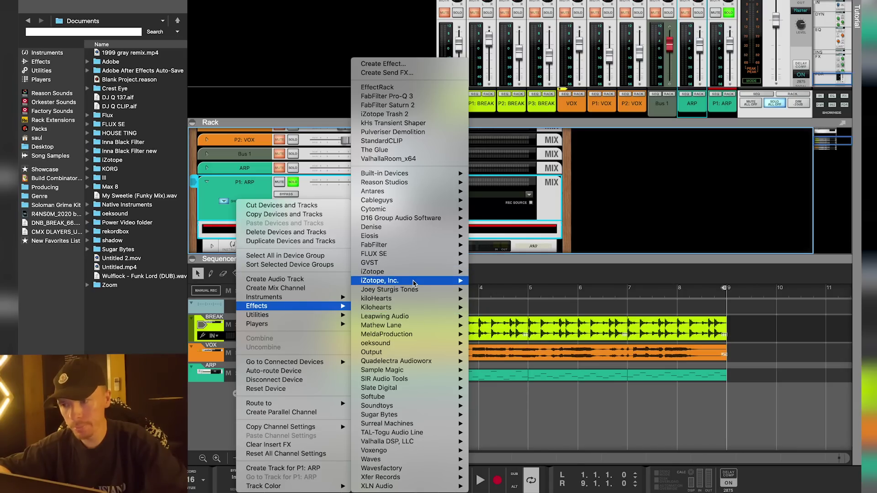
mouse_move(414, 282)
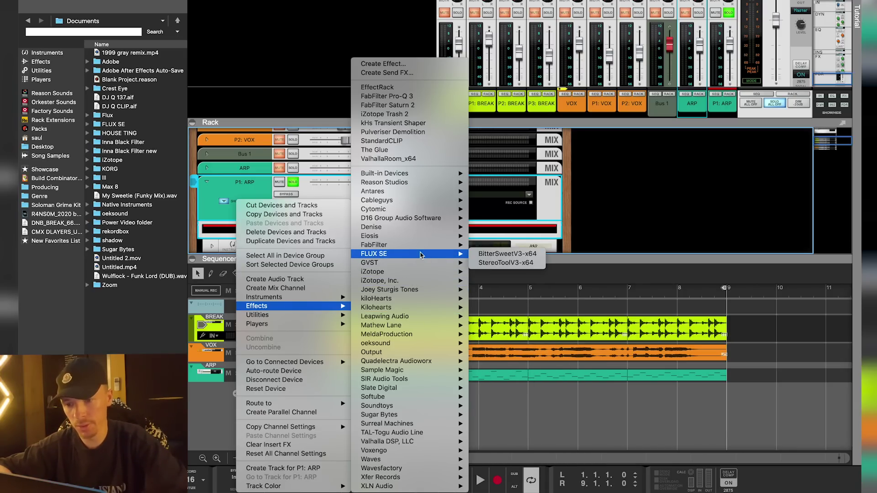
mouse_move(411, 442)
click(512, 462)
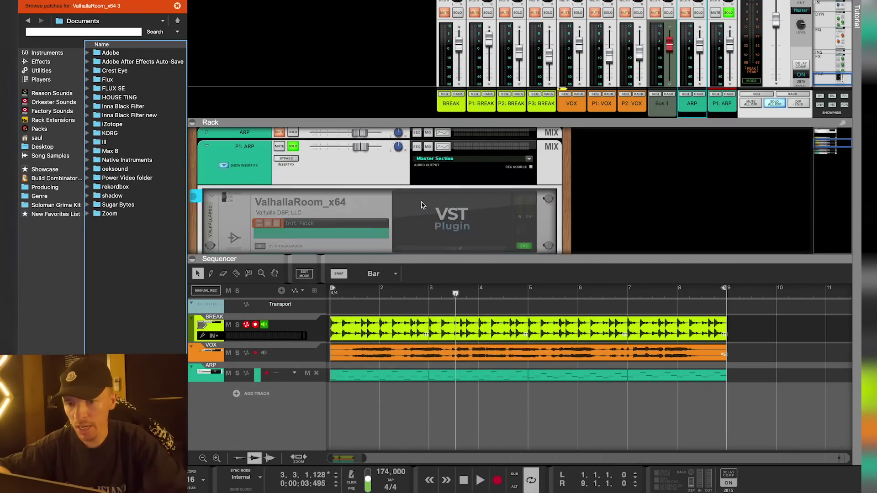
click(442, 236)
click(310, 200)
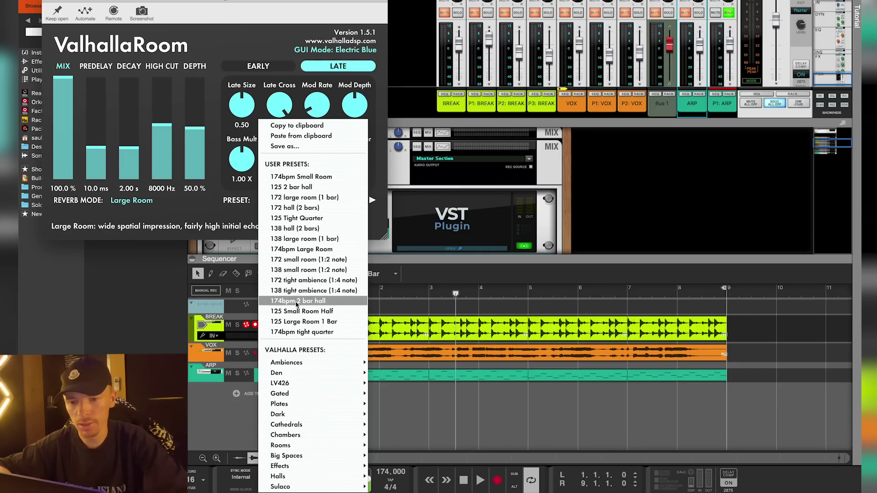
click(299, 177)
Close the reverb and bring P1: ARP up from silence to about -9.5 dB.
click(332, 291)
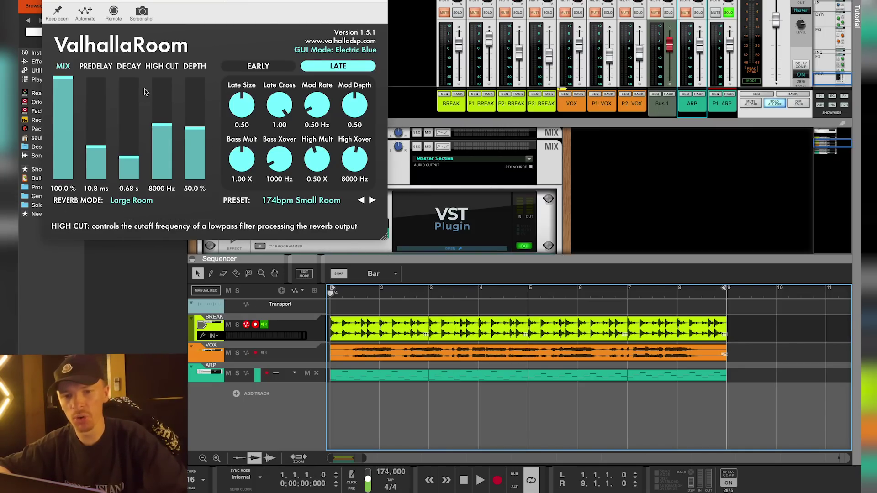
click(51, 1)
mouse_move(730, 42)
mouse_down()
mouse_move(730, 73)
mouse_move(729, 56)
mouse_up()
key(space)
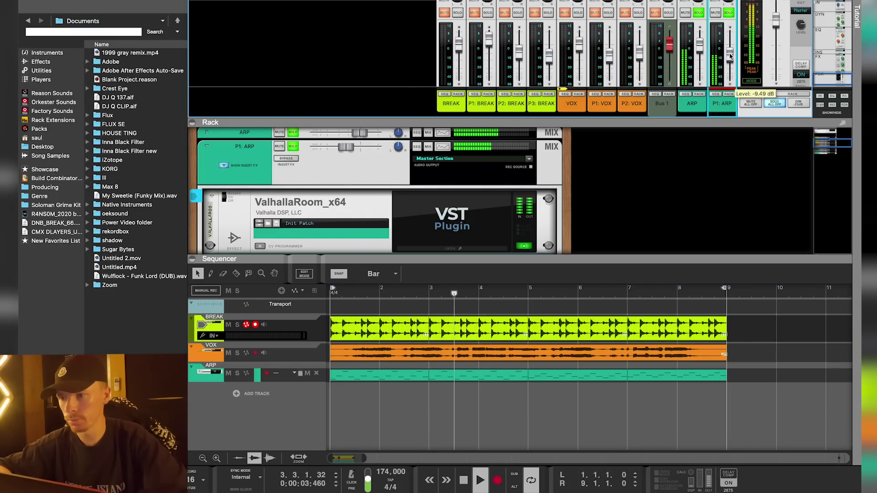
Stop playback and create a second ARP parallel channel, P2: ARP.
click(349, 221)
right_click(327, 201)
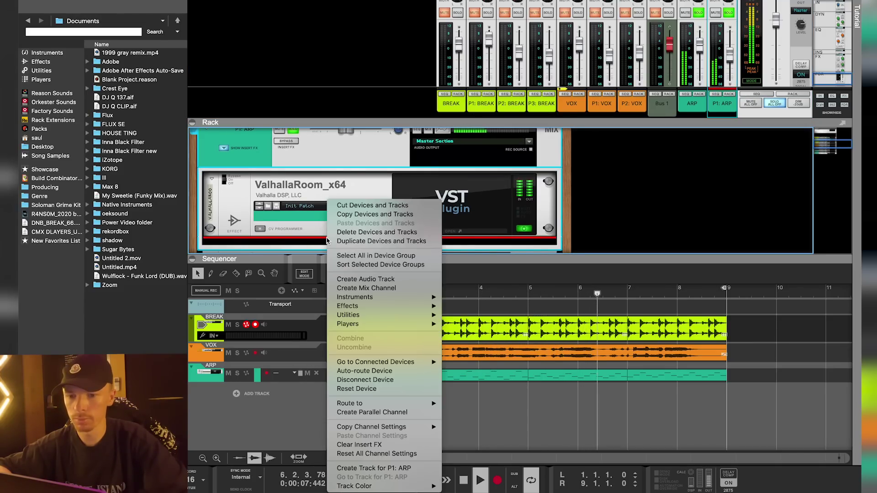
click(723, 59)
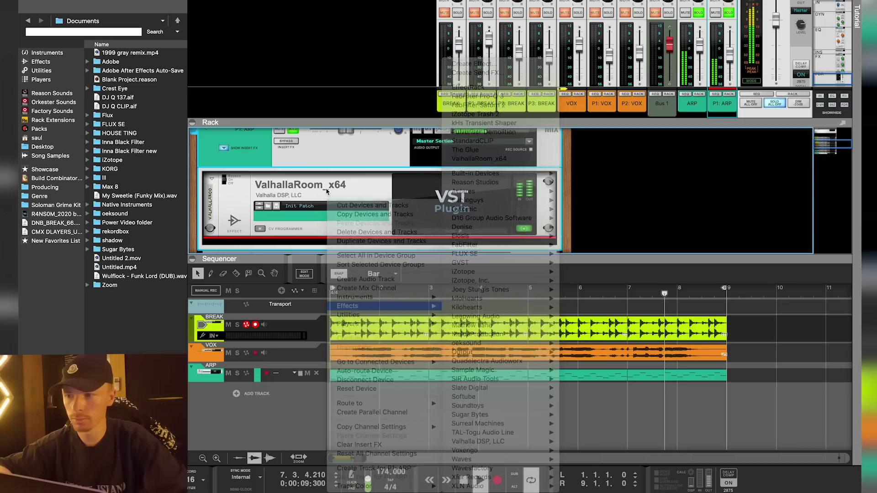
click(722, 59)
key(space)
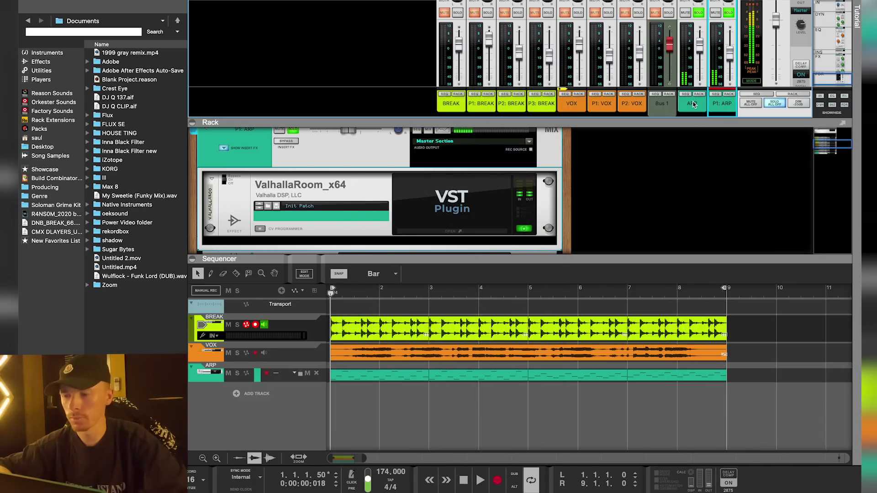
right_click(723, 104)
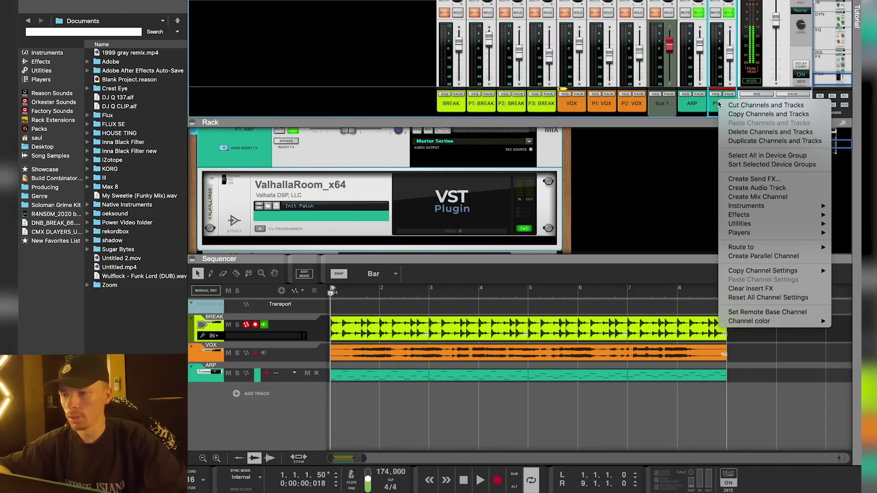
click(769, 256)
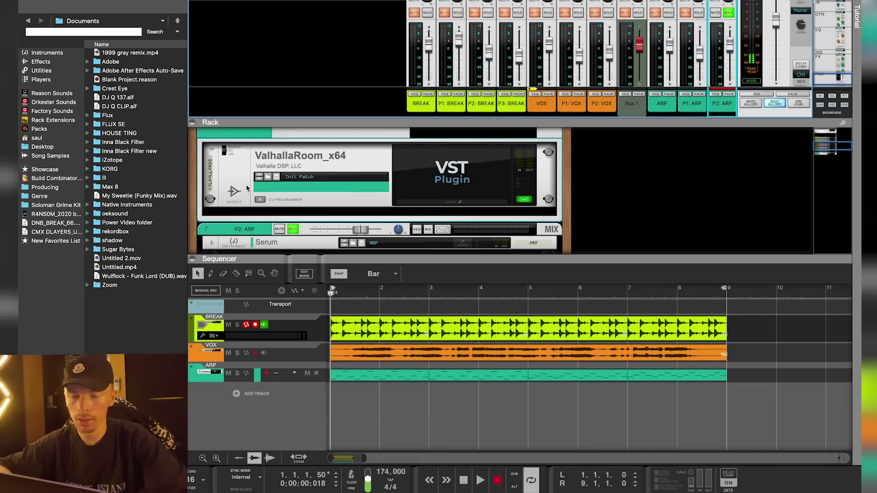
Fold P1: ARP in the rack and expand P2: ARP with its insert effects shown.
scroll(246, 188, up, 2)
click(207, 151)
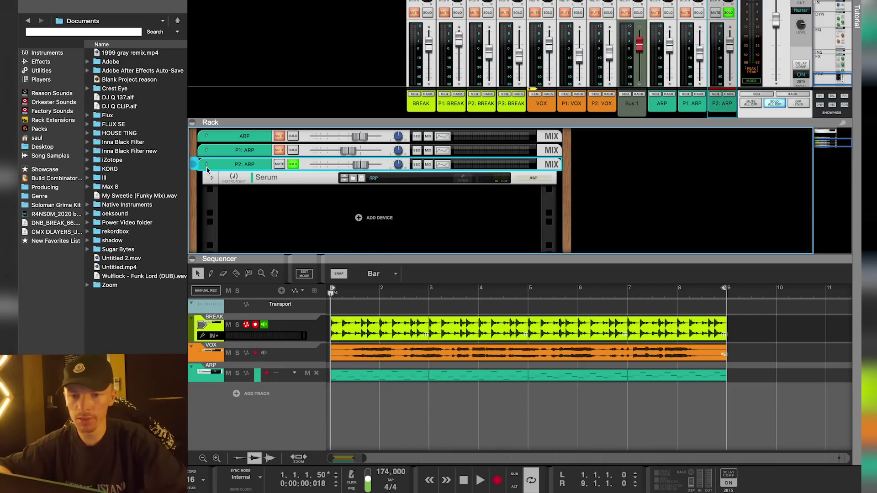
click(206, 165)
click(221, 182)
scroll(228, 192, down, 1)
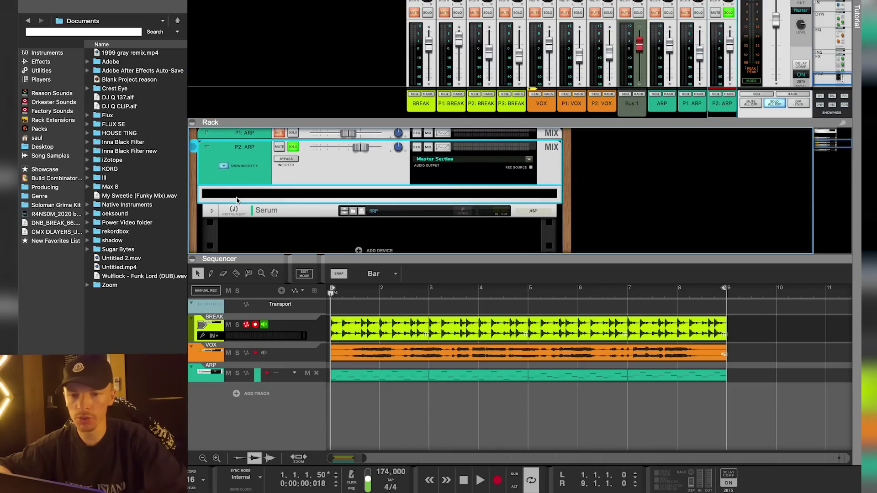
Insert Output's Portal on P2: ARP and step its presets to DIGITAL TAPE TOYS.
right_click(234, 194)
mouse_move(273, 299)
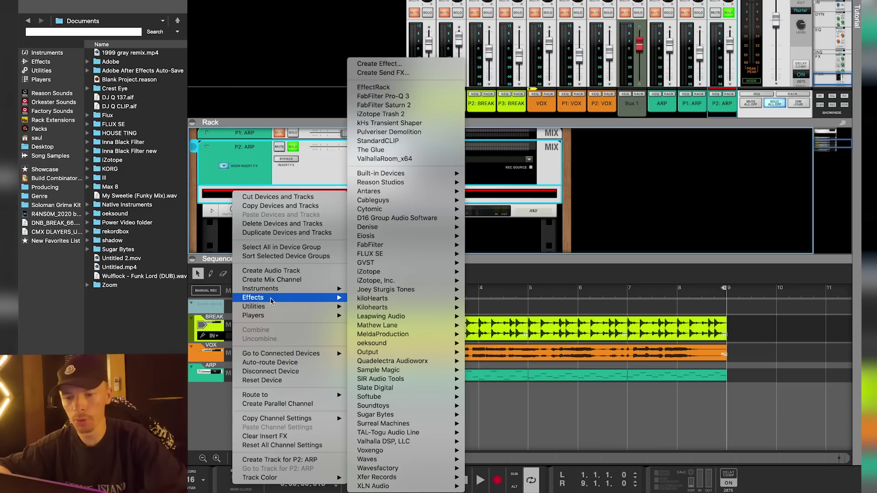
mouse_move(377, 353)
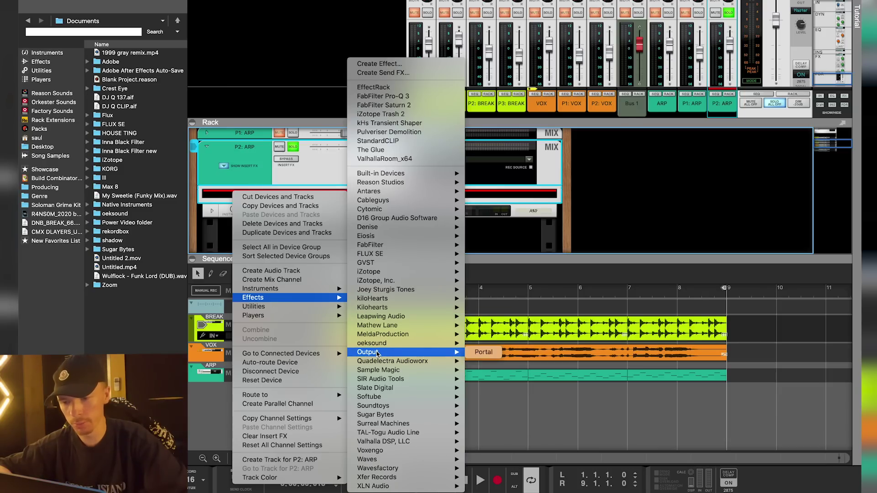
click(484, 353)
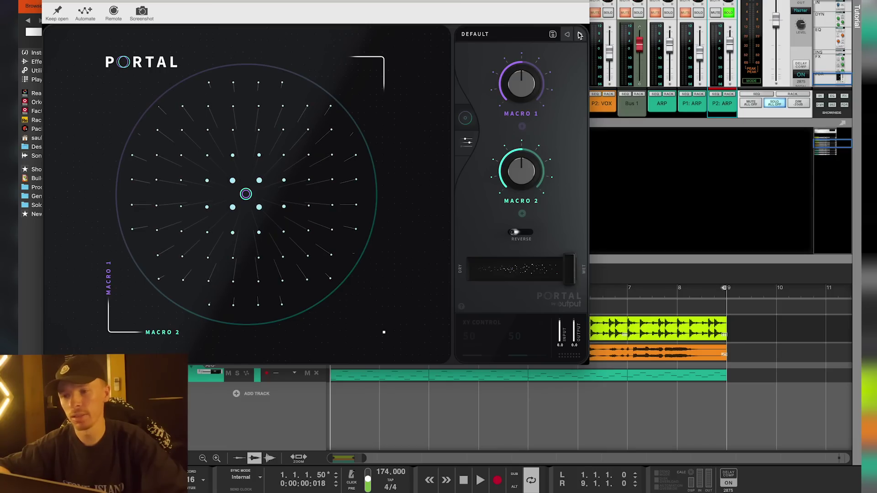
click(579, 35)
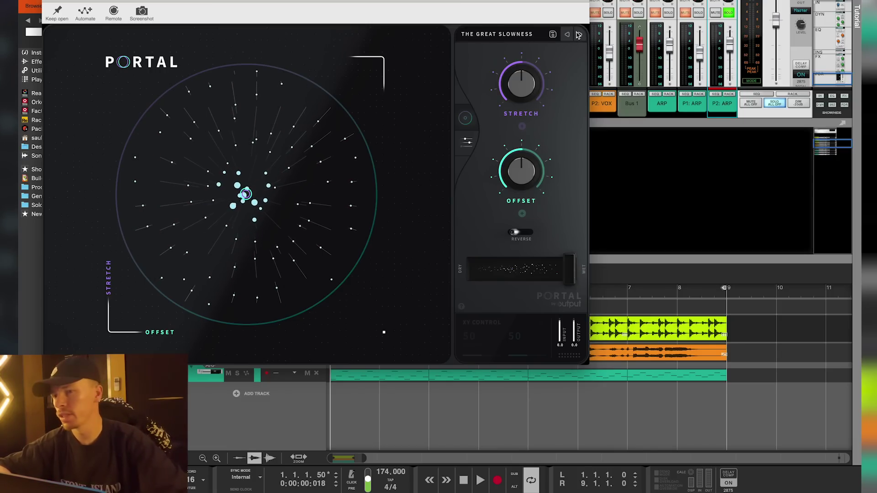
drag(482, 5, 512, 11)
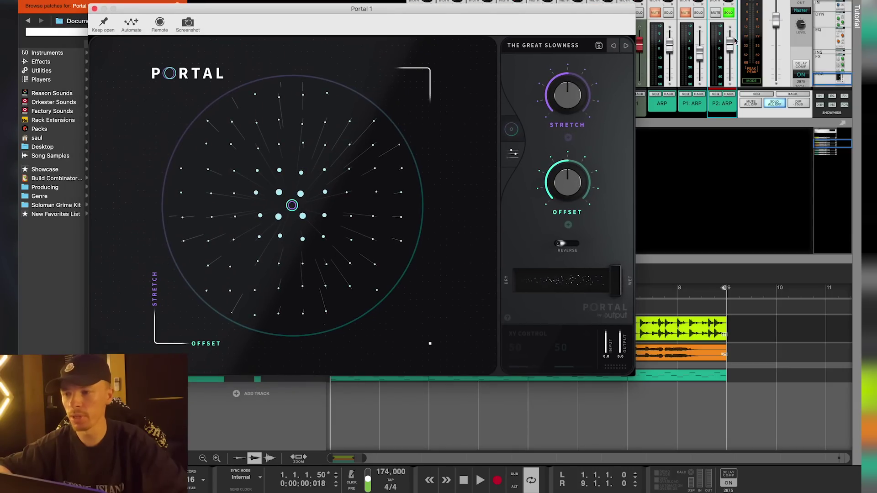
click(625, 46)
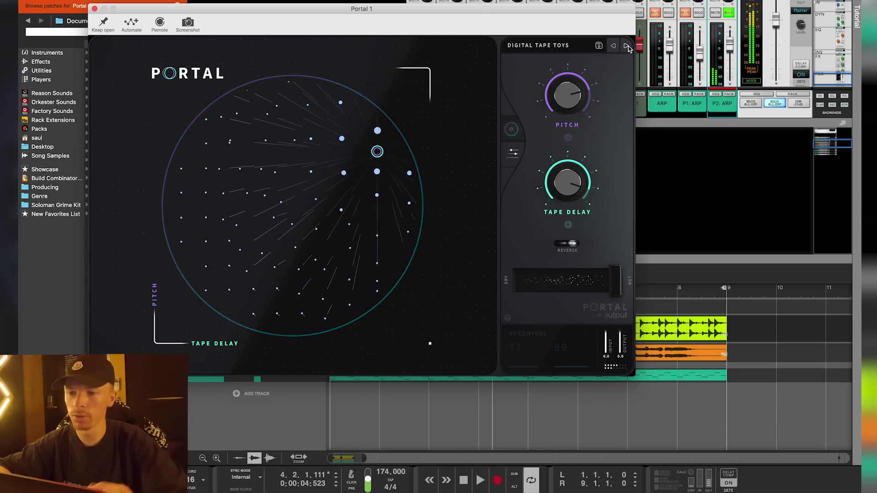
click(94, 8)
Add FabFilter Pro-Q 3 after Portal with a low cut moved up to about 365 Hz.
right_click(293, 226)
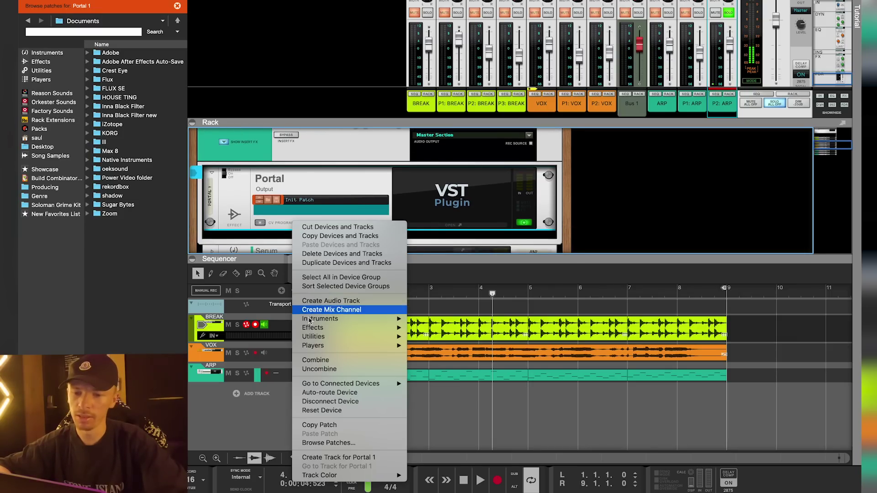
mouse_move(319, 328)
click(461, 97)
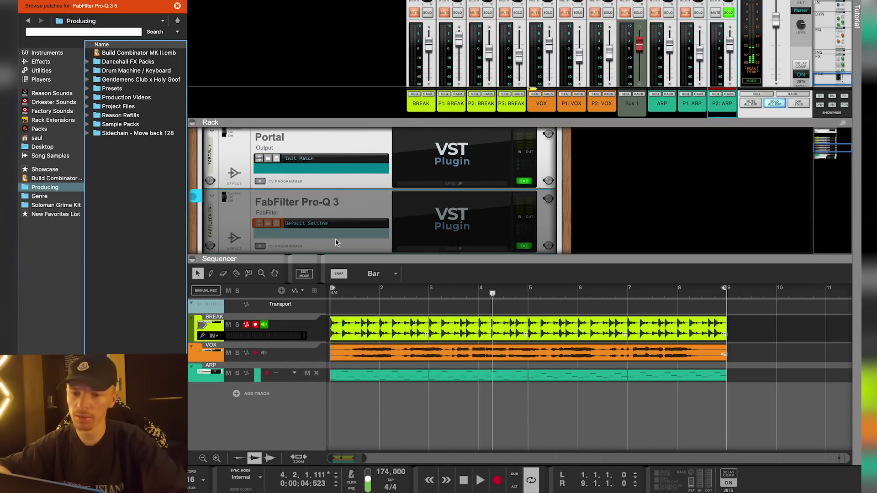
click(123, 113)
click(75, 227)
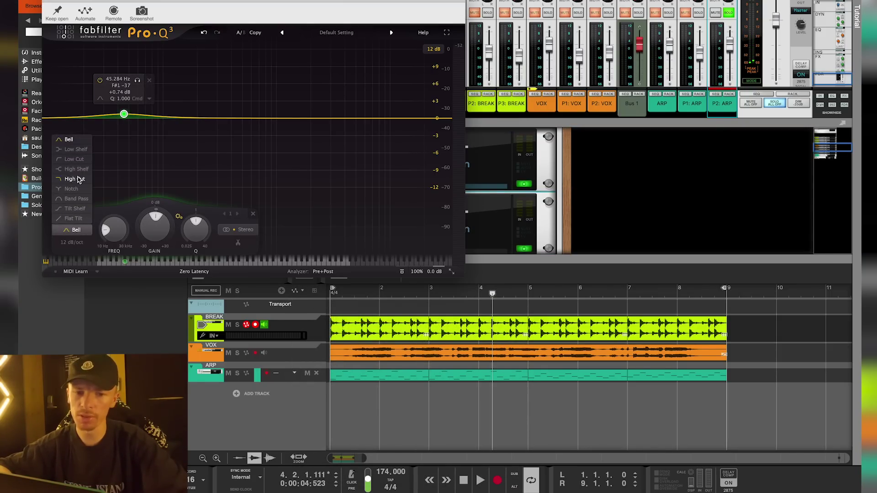
click(75, 175)
drag(124, 116, 225, 123)
key(space)
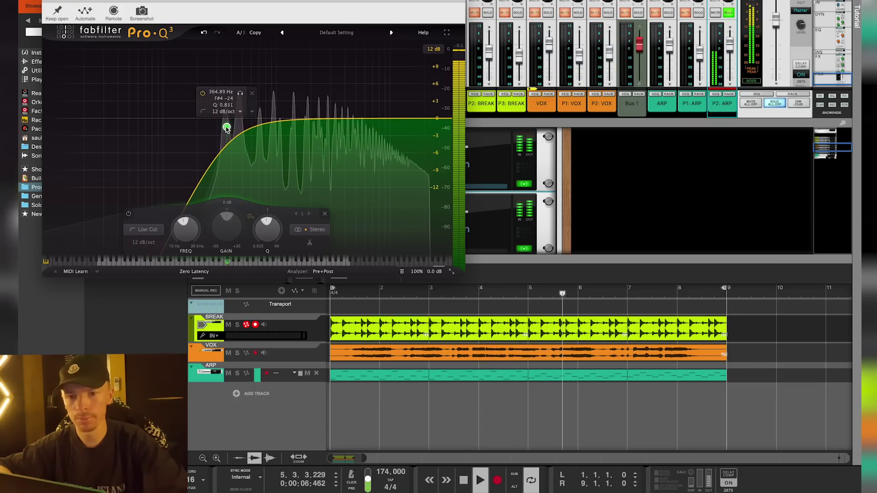
Add a high cut near 13 kHz and close the EQ window.
double_click(433, 119)
drag(433, 119, 402, 133)
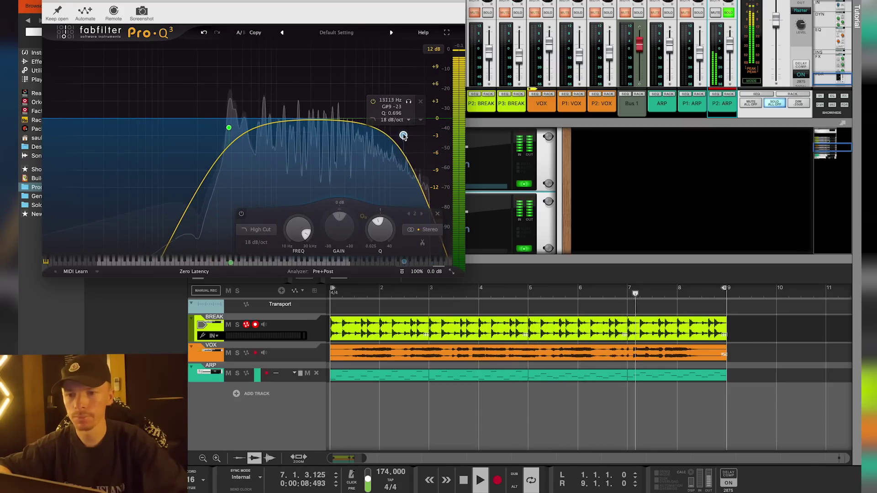
click(53, 4)
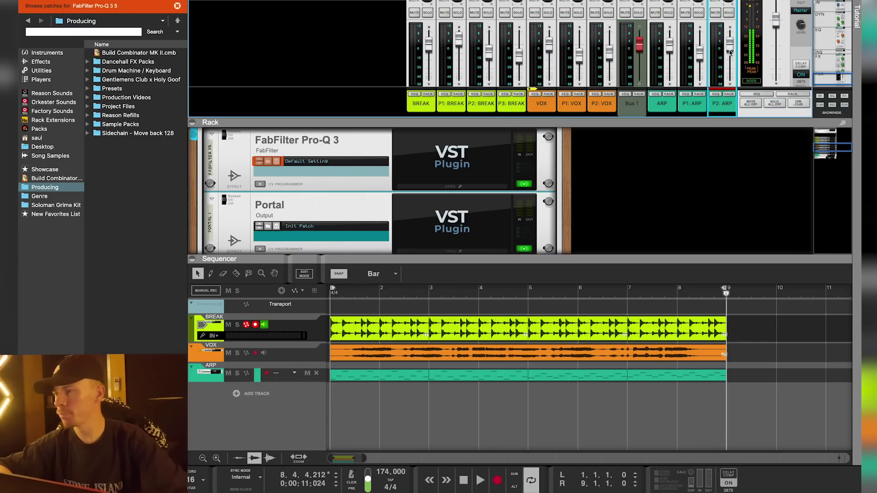
Set P2: ARP's level to -10 dB while auditioning, then create its sequencer track.
drag(729, 52, 729, 79)
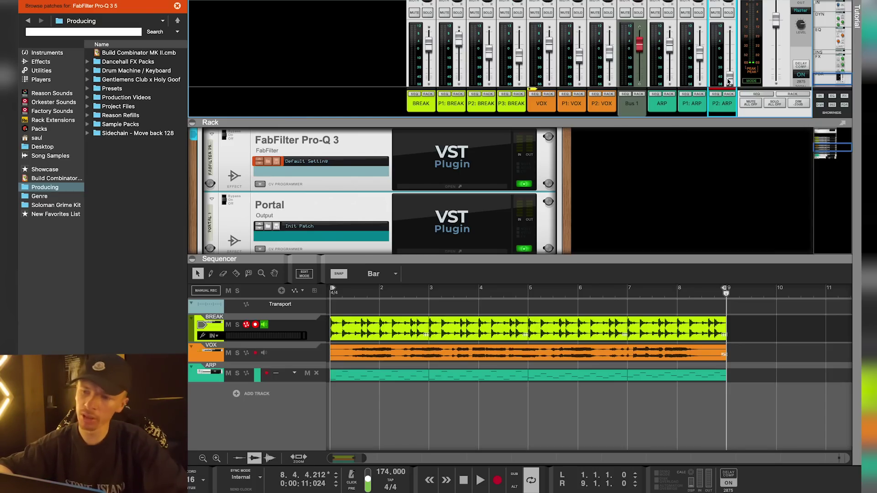
key(space)
drag(729, 80, 730, 58)
key(space)
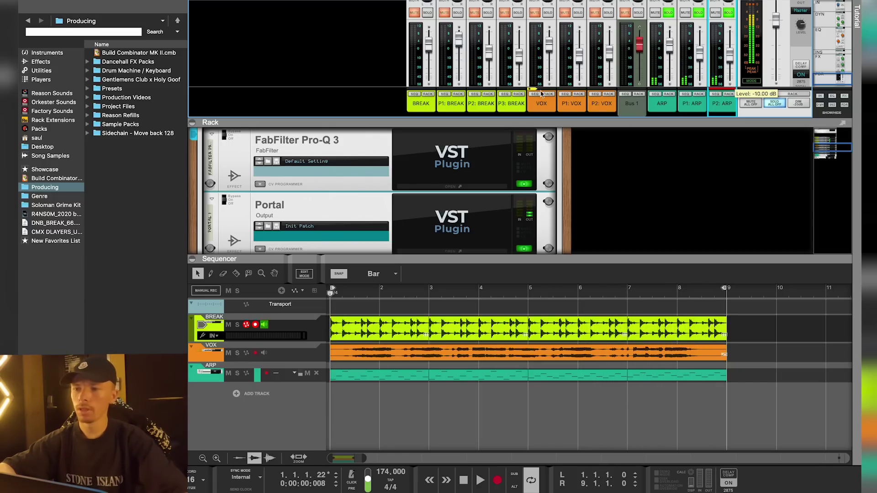
click(716, 94)
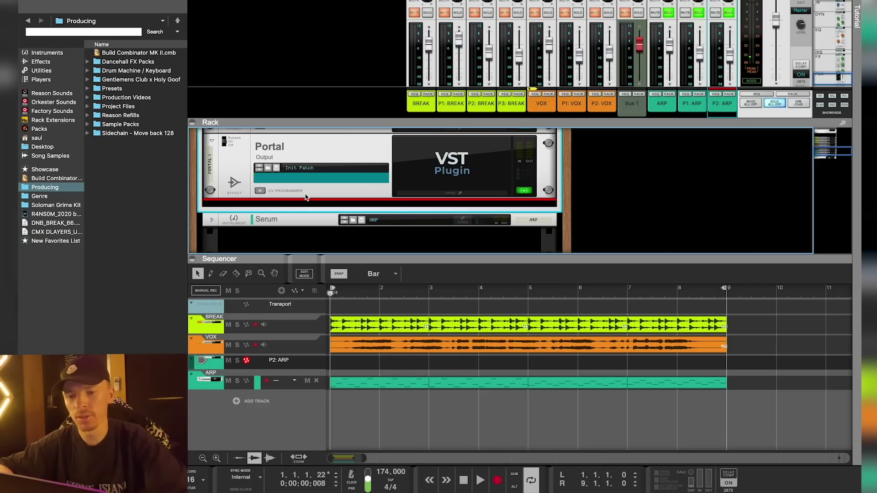
Create a Level automation lane for P2: ARP and draw a clip over bars 1–9.
click(305, 197)
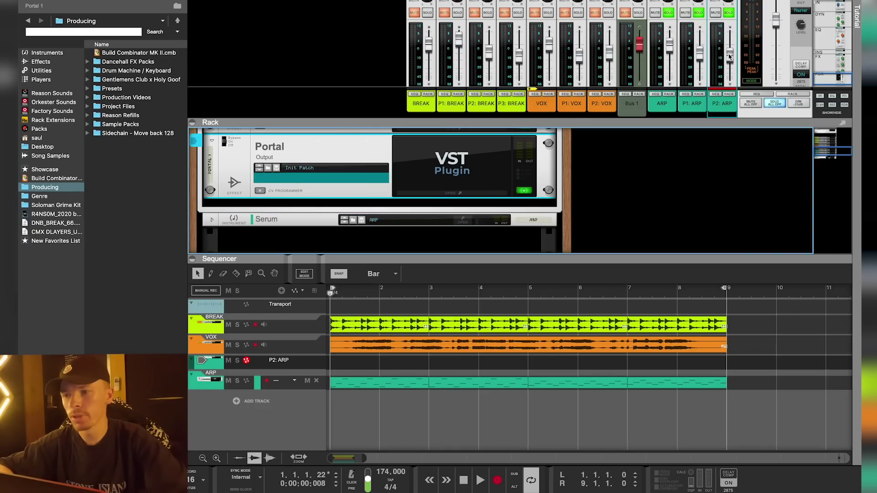
right_click(729, 57)
click(750, 58)
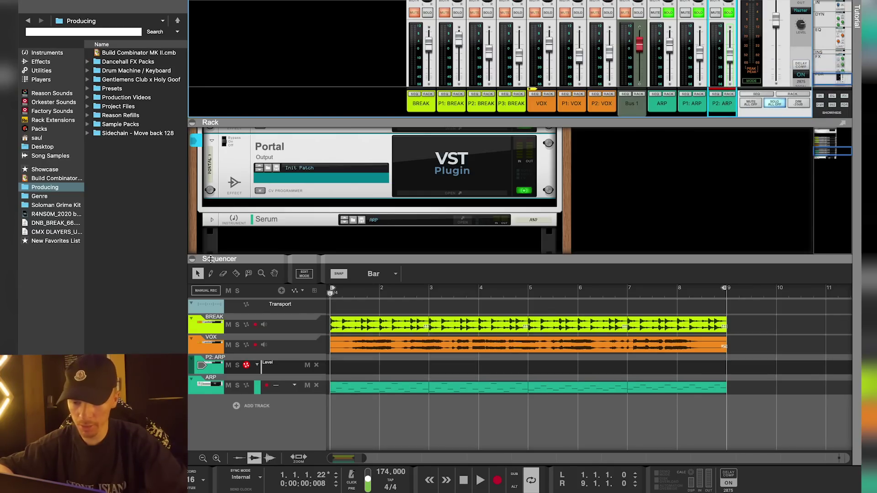
key(p)
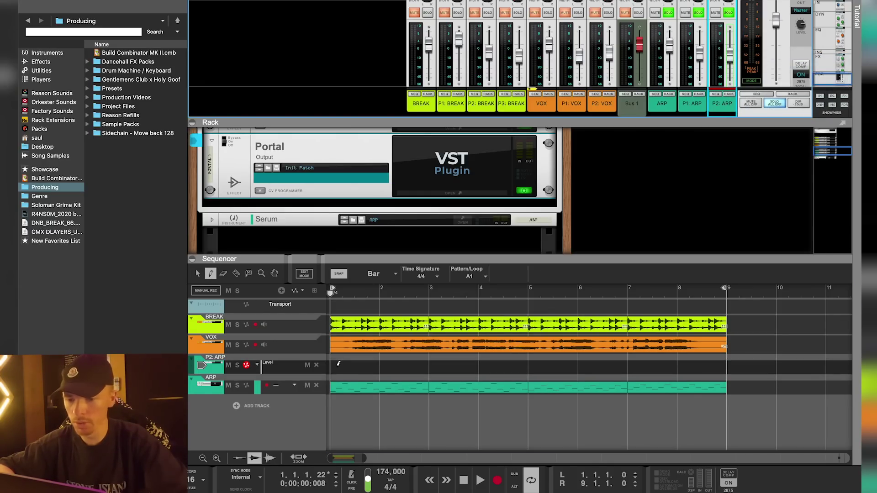
drag(338, 363, 725, 366)
click(199, 274)
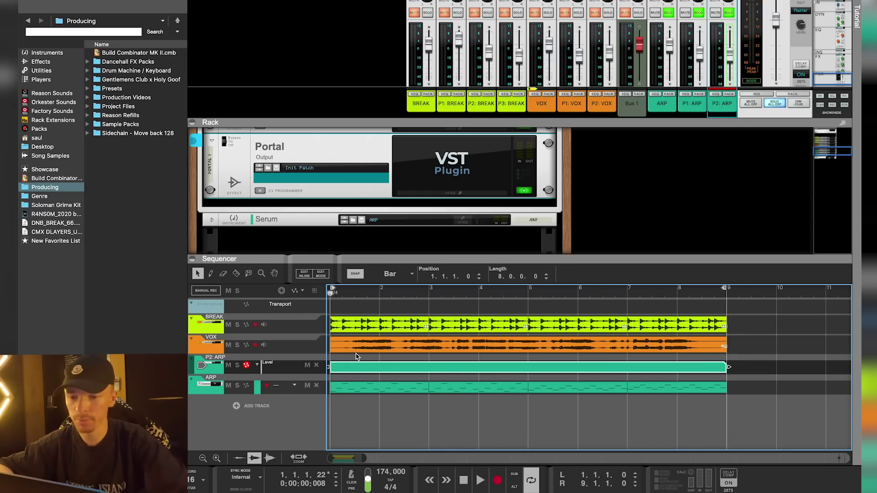
Draw the level rising from 0 to 640 at the clip end and bend it into a curve.
double_click(358, 372)
key(p)
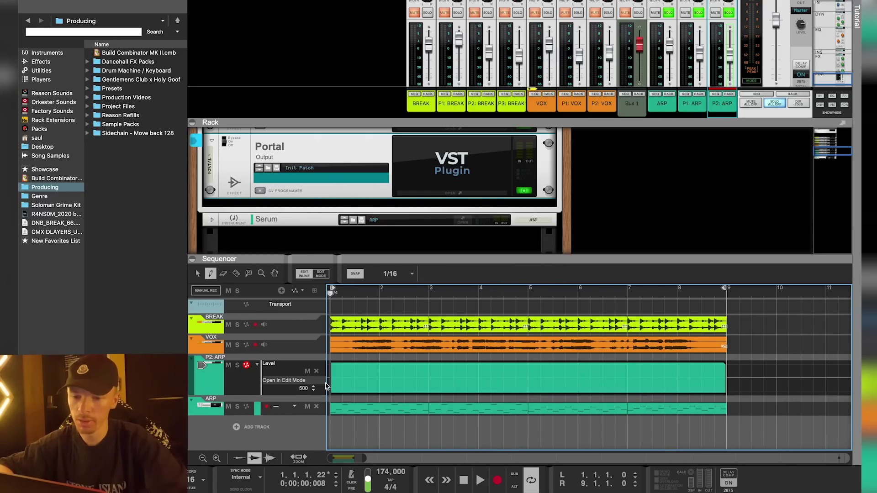
click(335, 389)
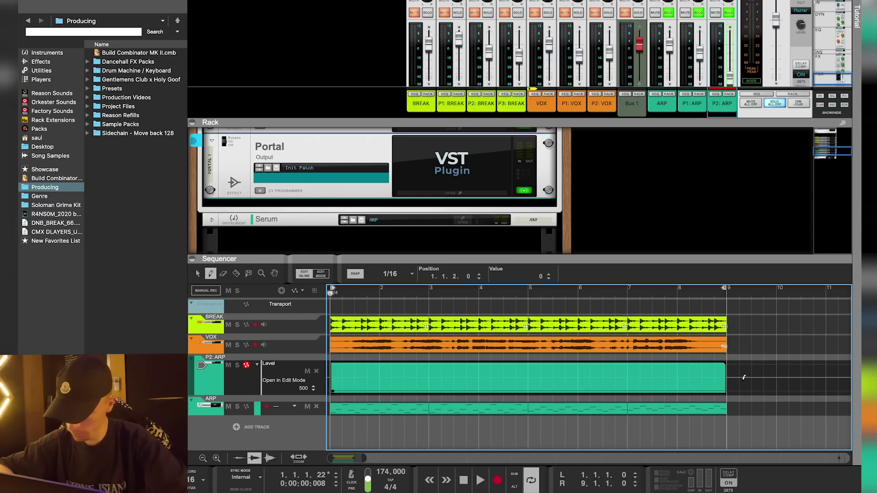
click(725, 376)
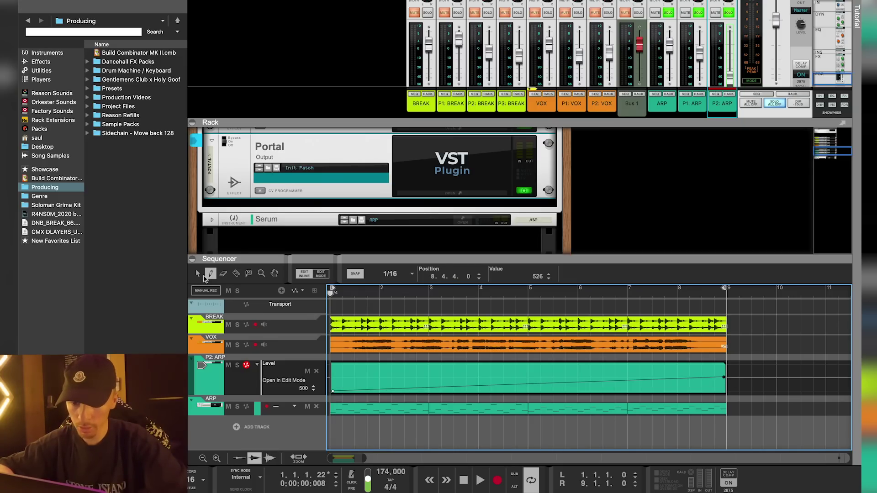
click(197, 273)
drag(569, 383, 521, 308)
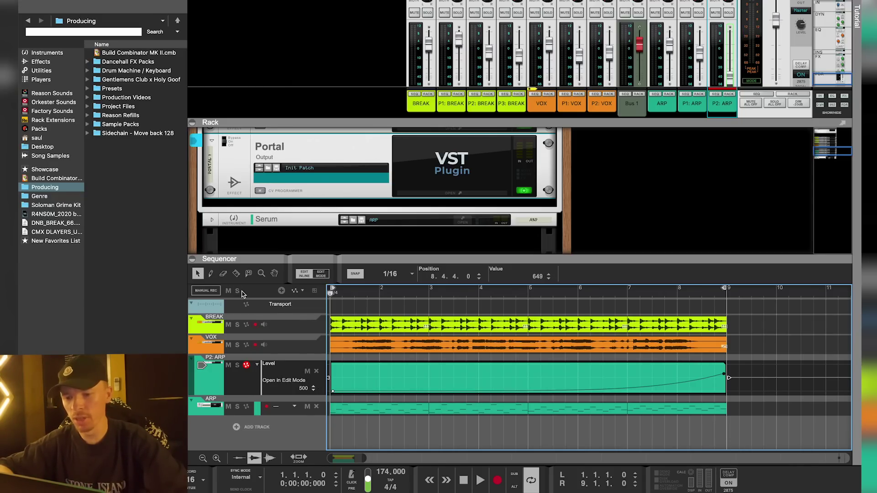
Raise the swell's end point to 754, unsolo ARP, P1: ARP and P2: ARP, and enlarge the rack.
key(space)
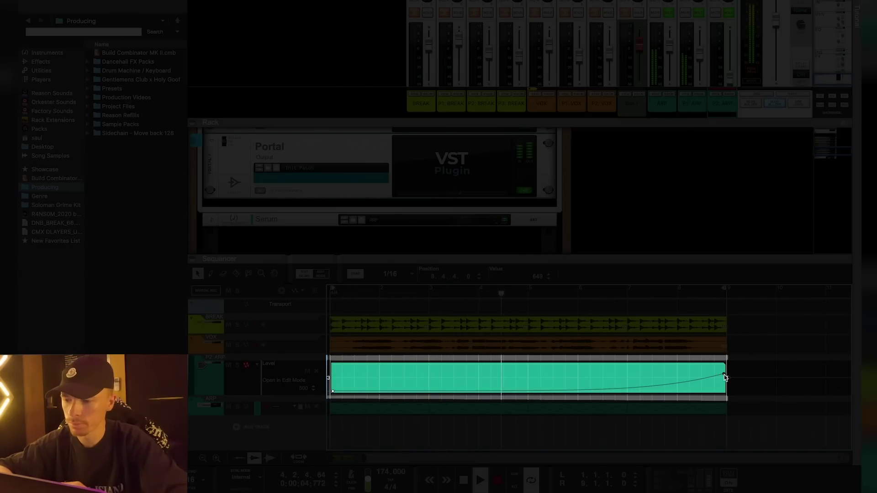
drag(725, 378, 725, 374)
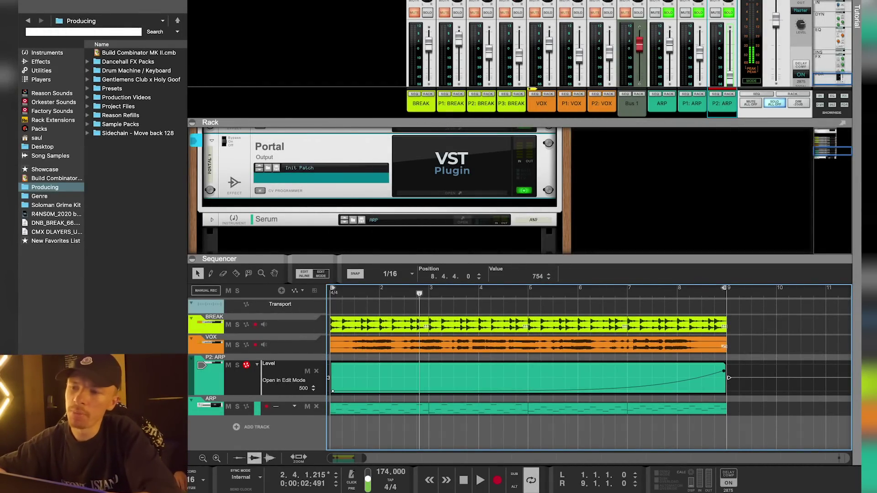
click(669, 13)
click(694, 14)
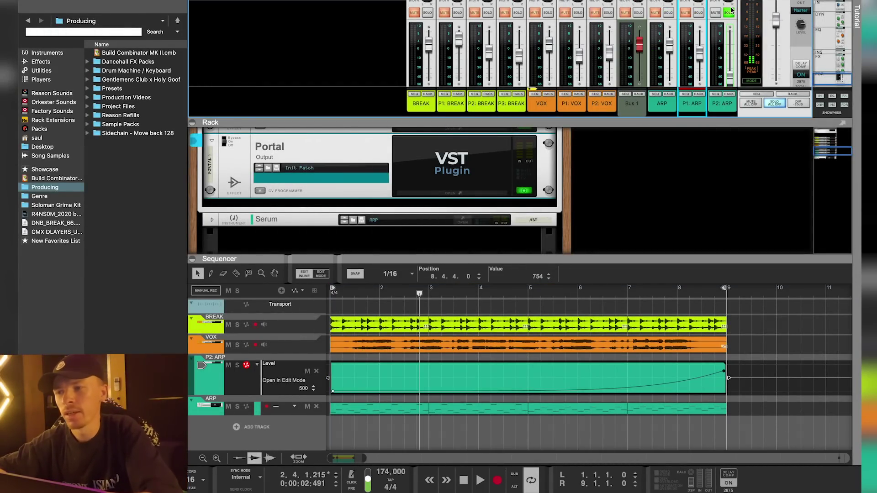
click(729, 13)
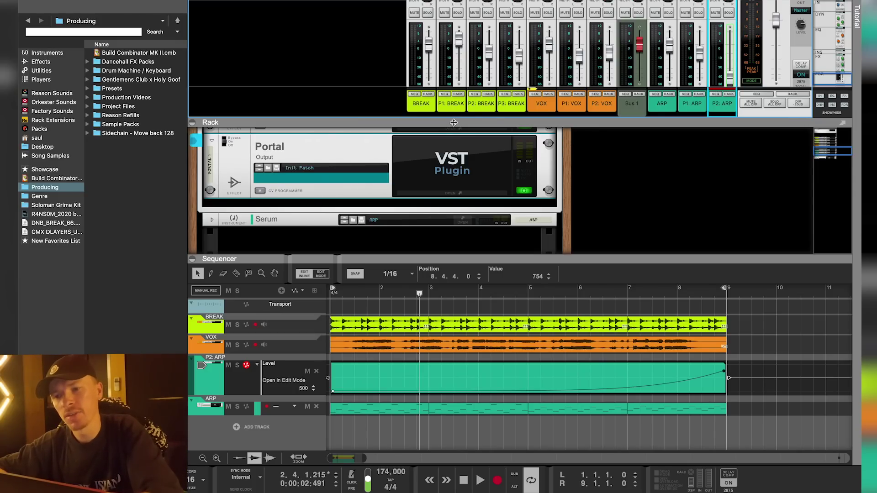
drag(454, 122, 451, 64)
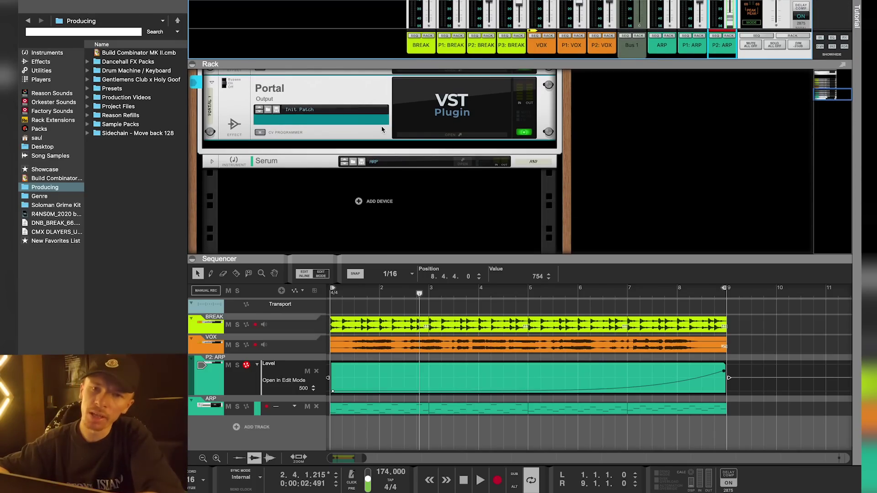